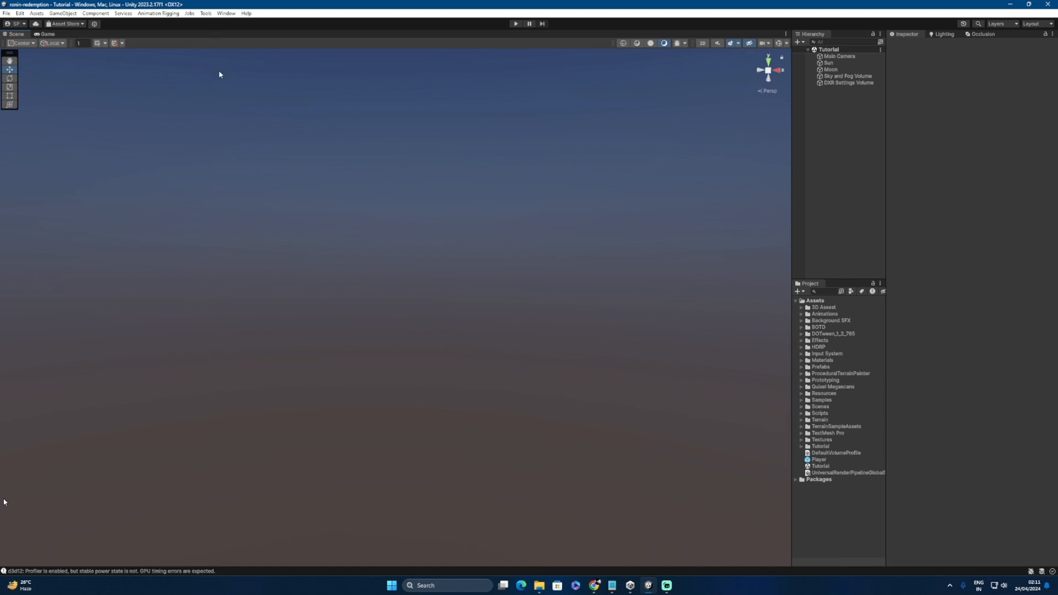
Step: Open the Package Manager and check the Terrain Tools package details
click(227, 14)
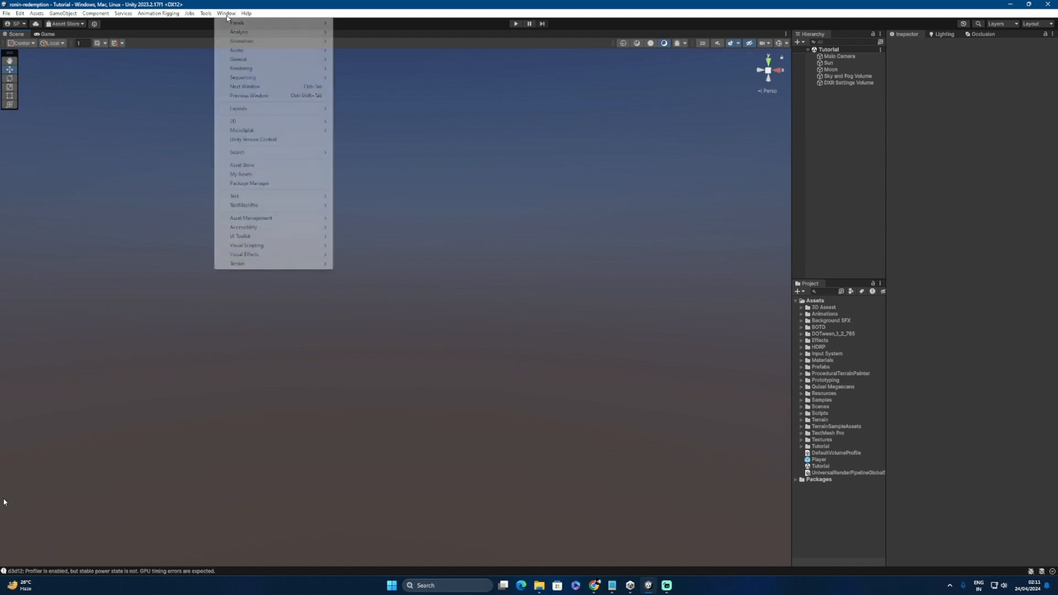
click(246, 184)
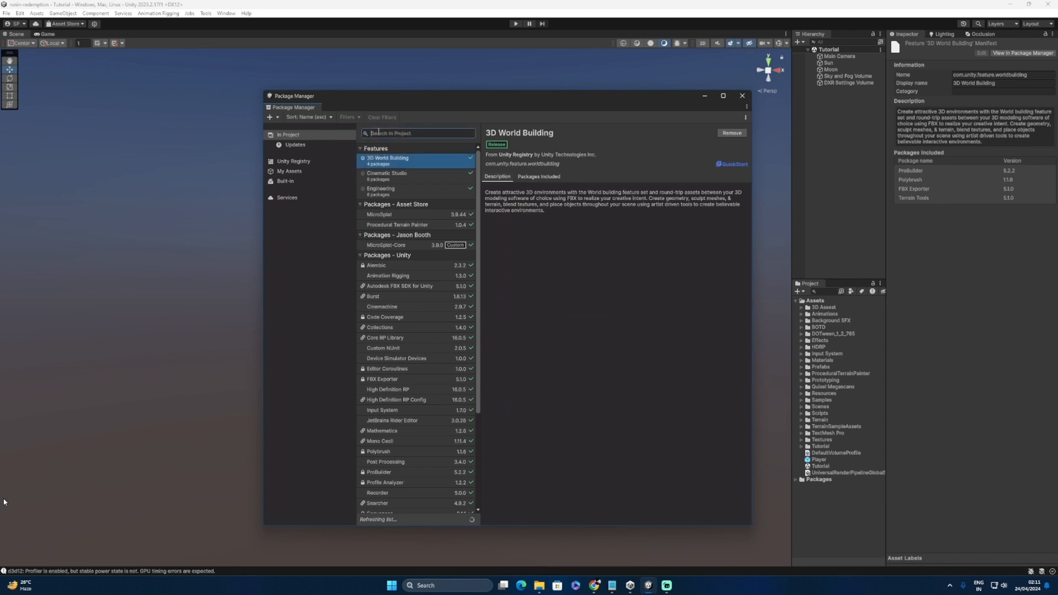
text(terrain tools)
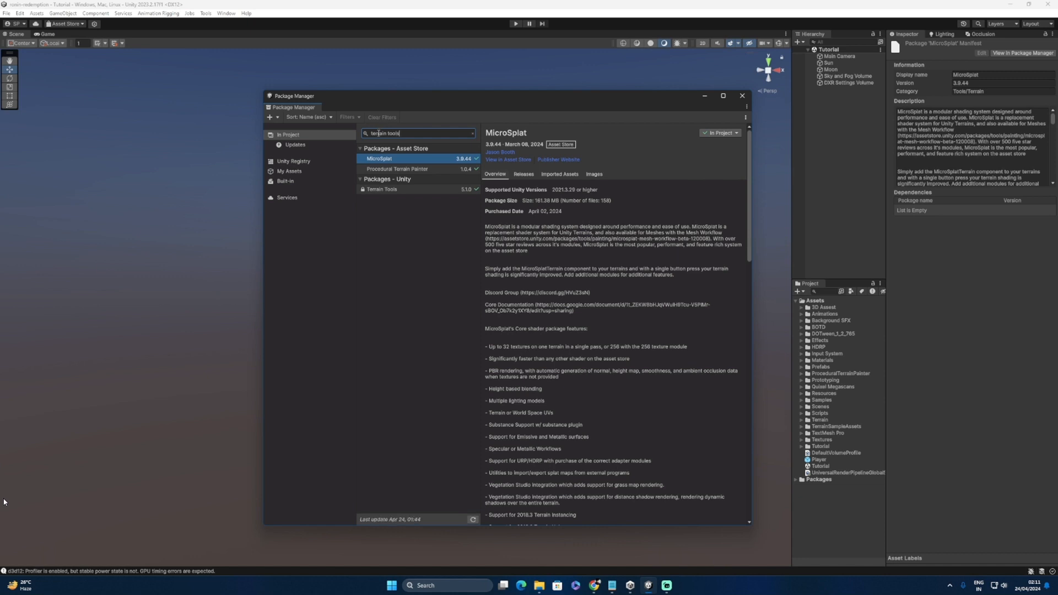
click(417, 190)
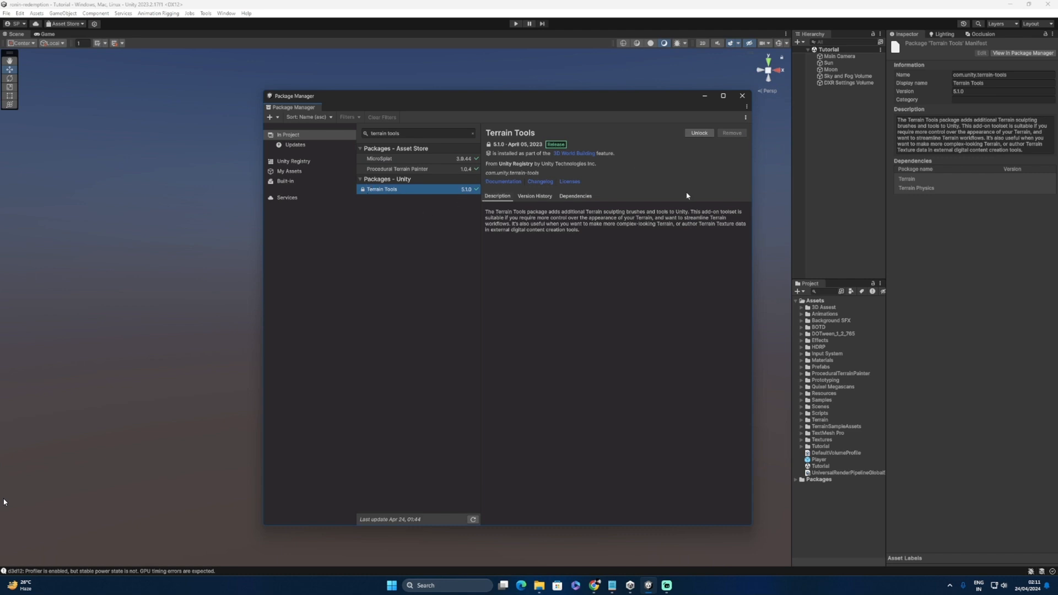
Step: Confirm High Definition RP 16.0.5 is installed, then close the Package Manager
click(473, 133)
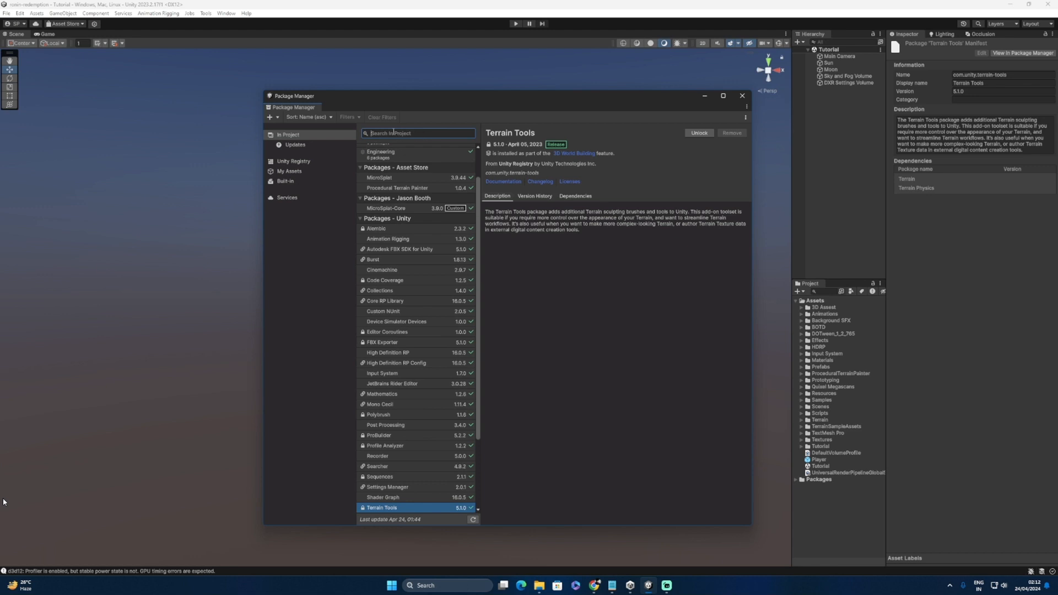
text(high)
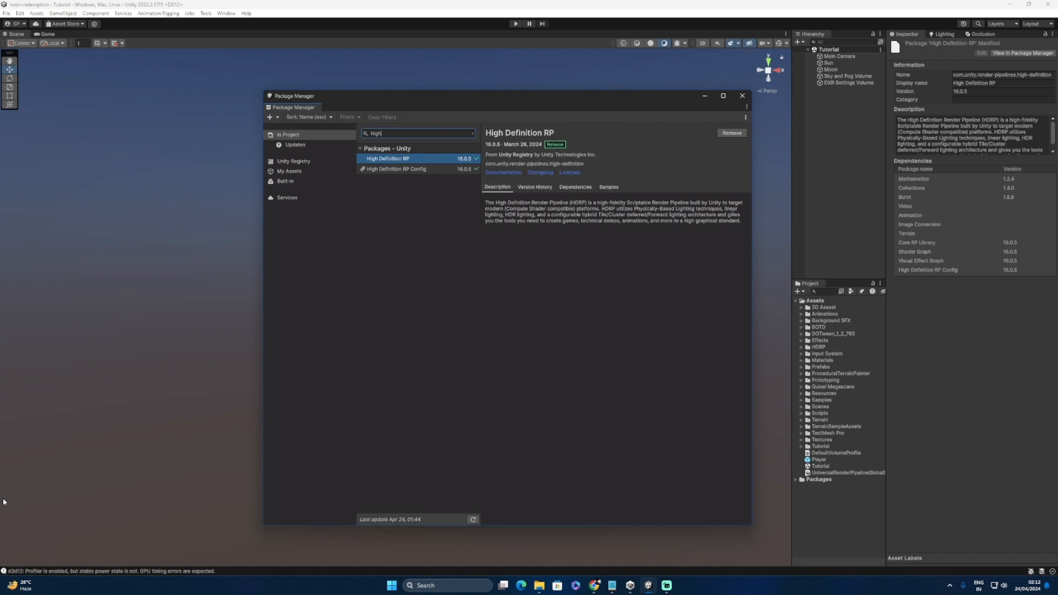
click(743, 97)
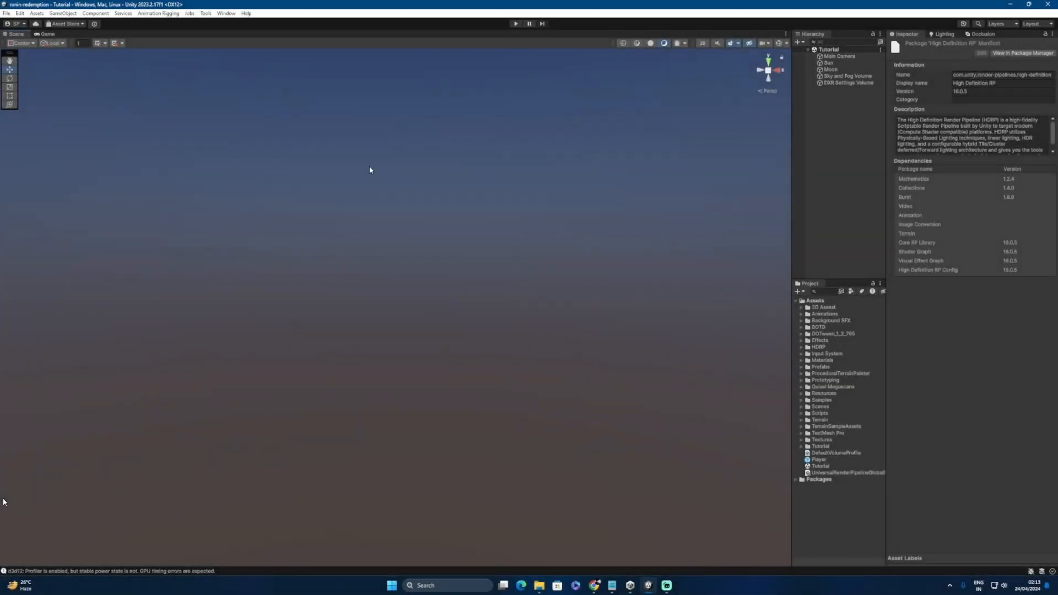
Step: Start a new scene and dismiss the scene template dialog
click(7, 13)
click(17, 25)
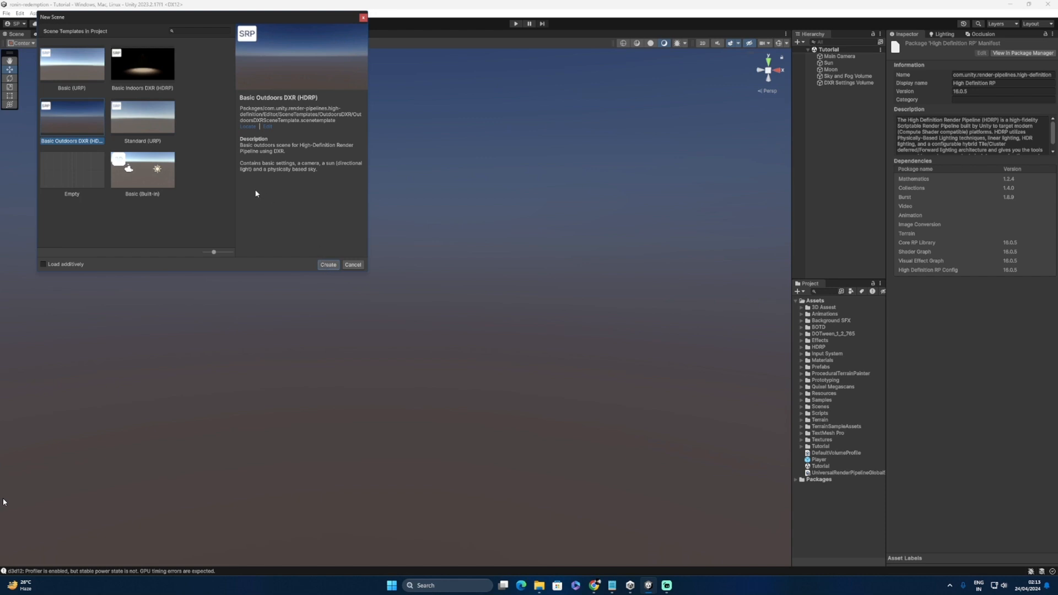
click(363, 18)
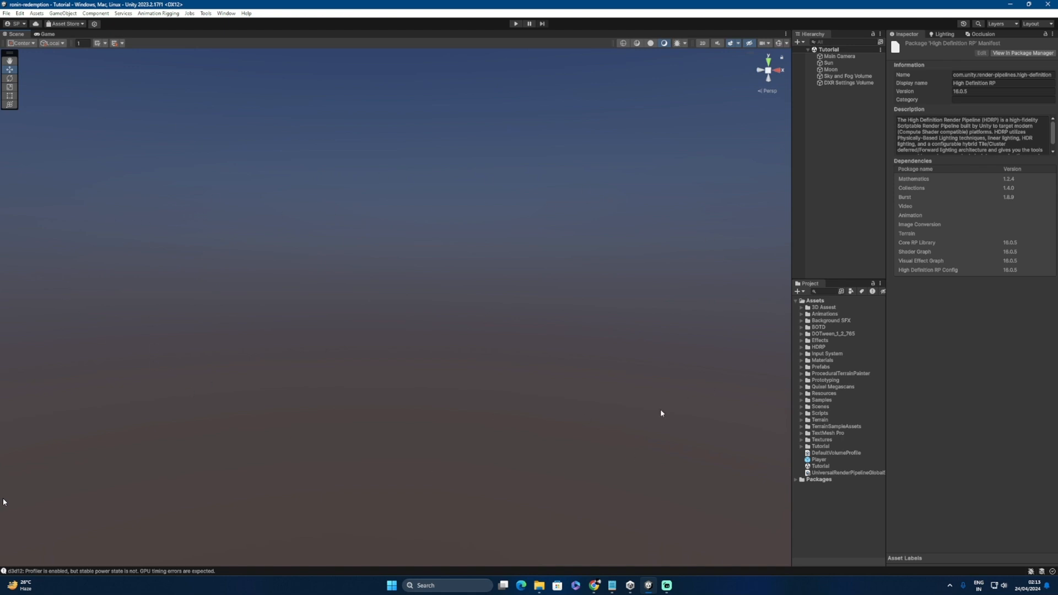
Step: Inspect each Hierarchy object from Main Camera down to the DXR Settings Volume
click(825, 58)
click(827, 64)
click(827, 70)
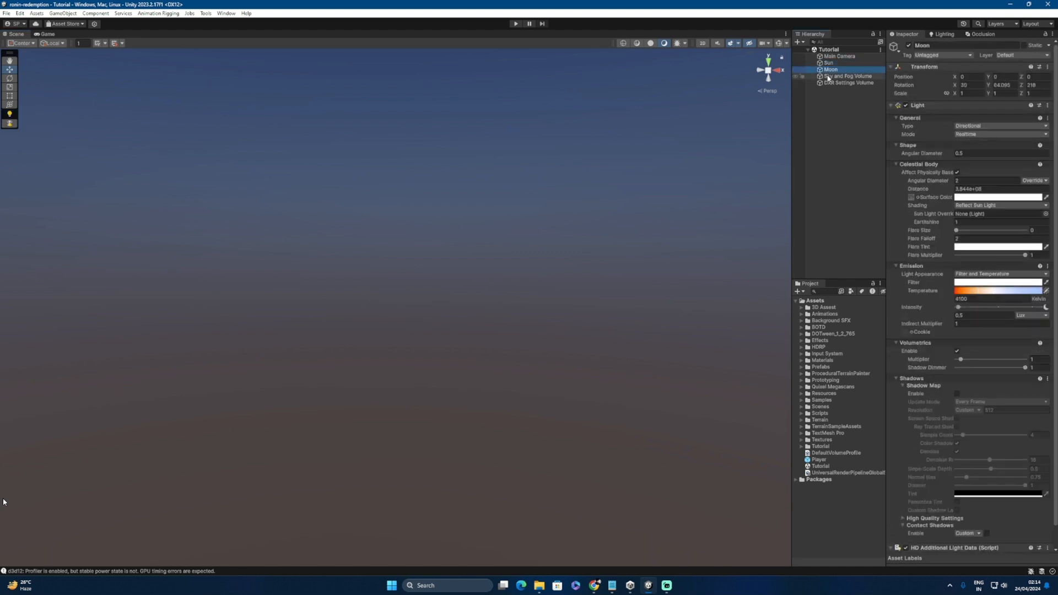
click(828, 77)
click(829, 83)
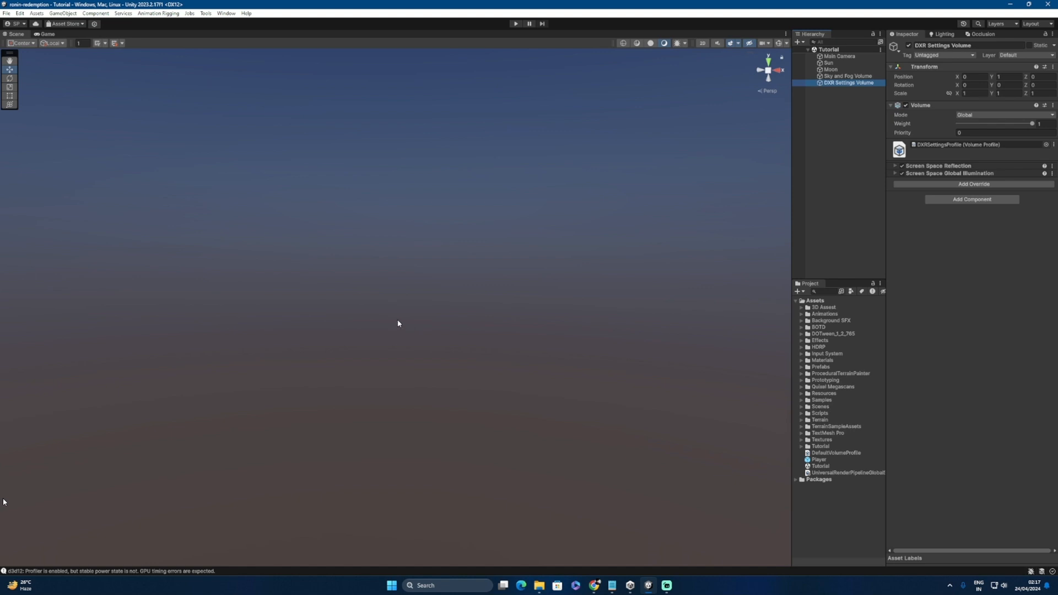
click(226, 13)
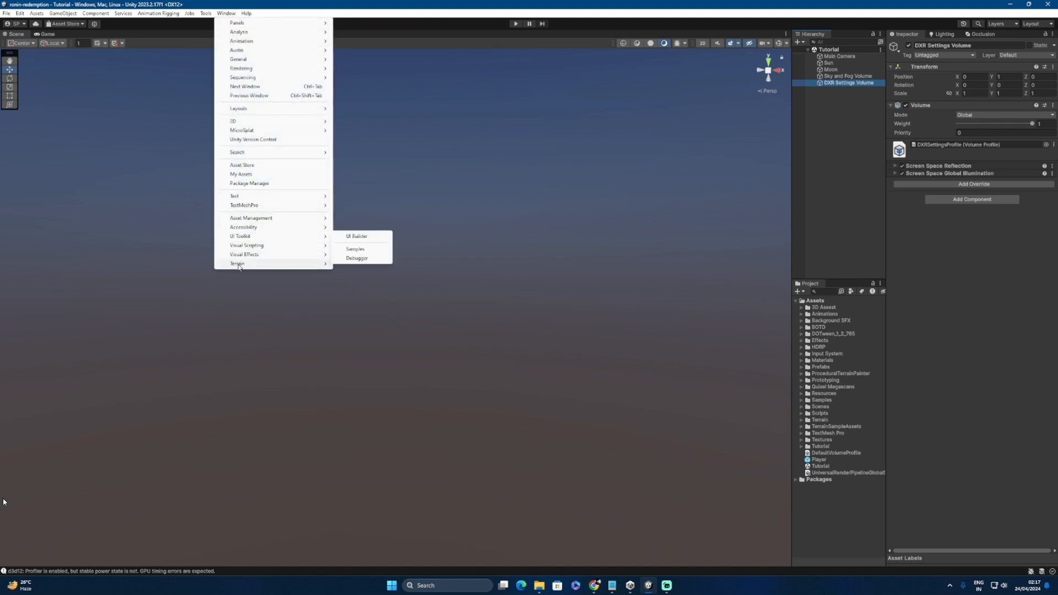
Step: In the Terrain Toolbox, set new terrain width and length to 1666 and height to 600
mouse_move(232, 265)
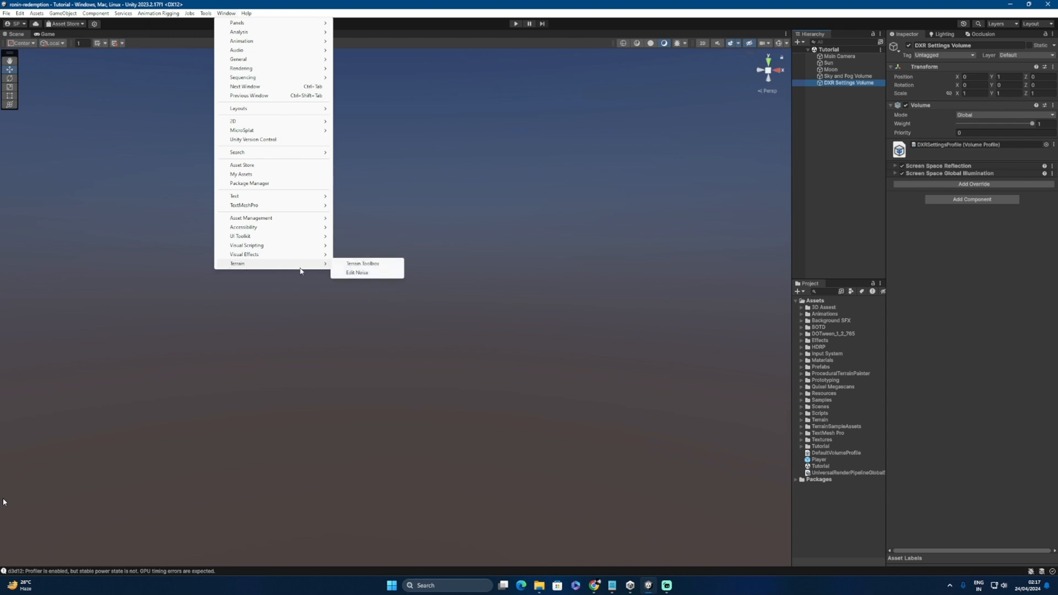
click(361, 266)
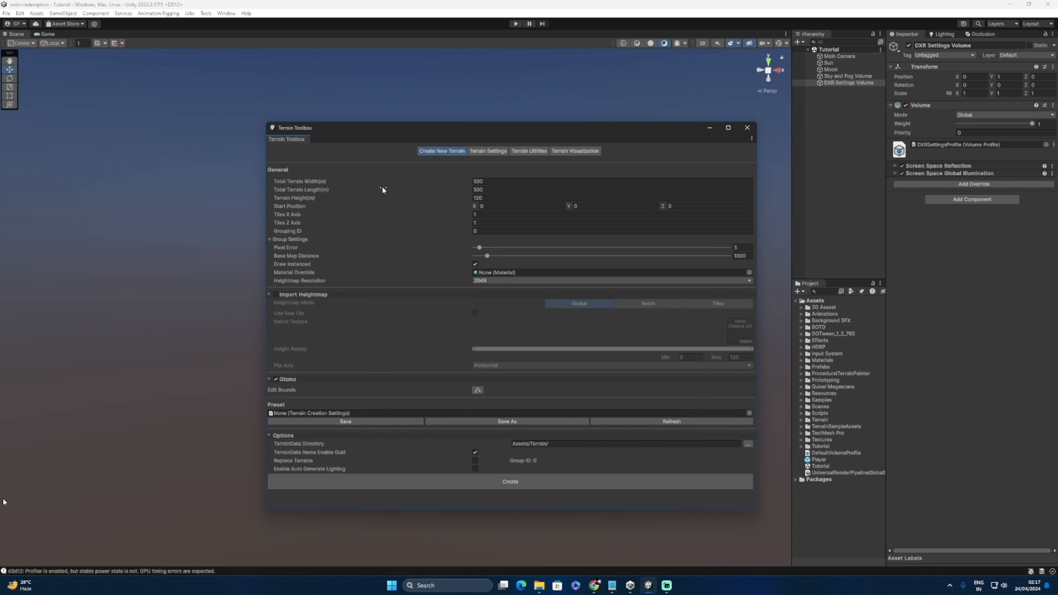
click(475, 182)
text(1)
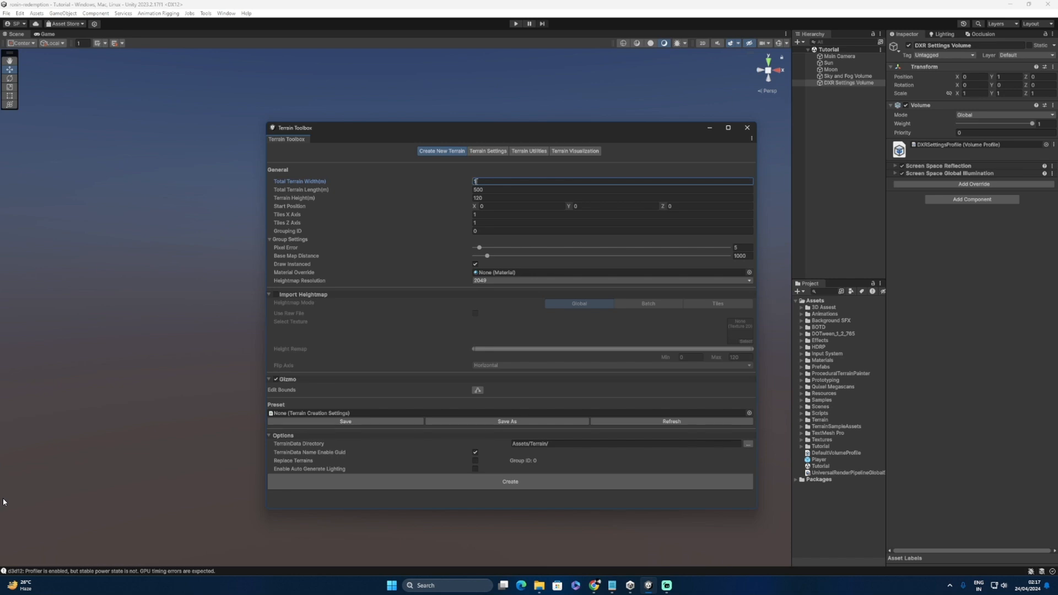
text(000)
click(485, 190)
text(1)
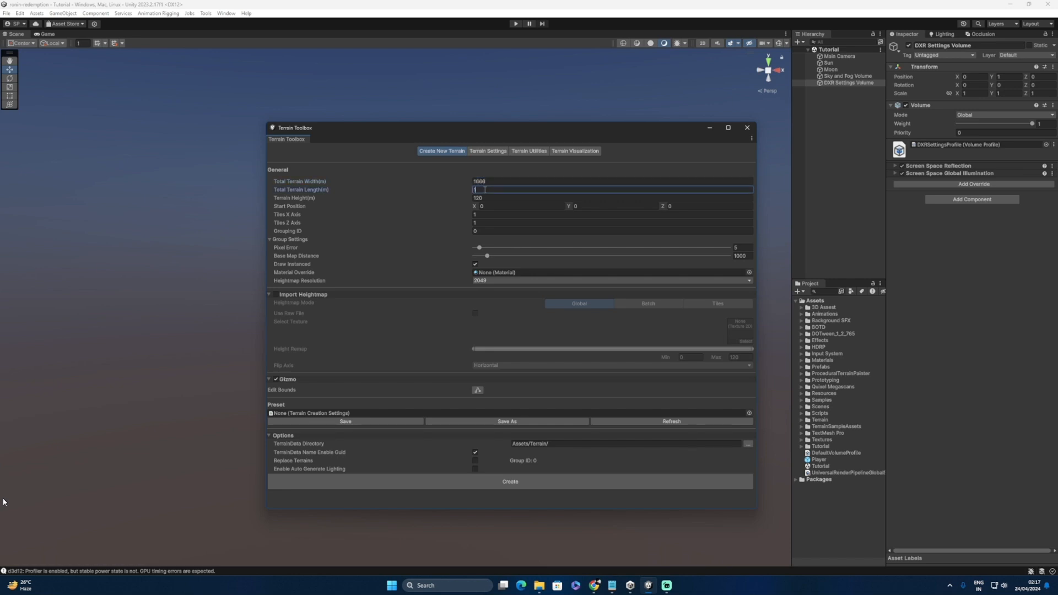
text(666)
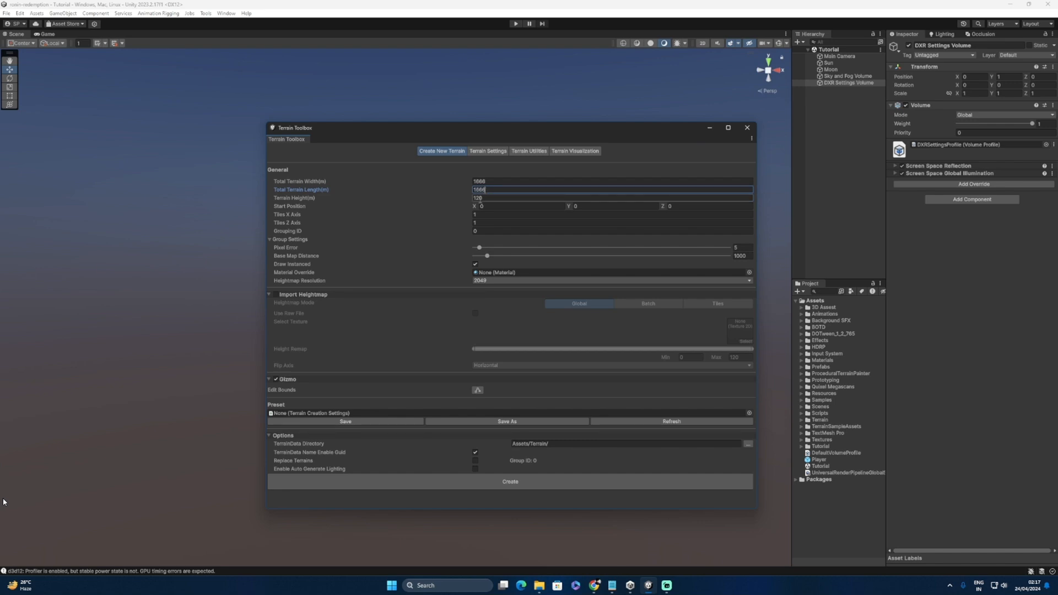
click(481, 201)
text(6)
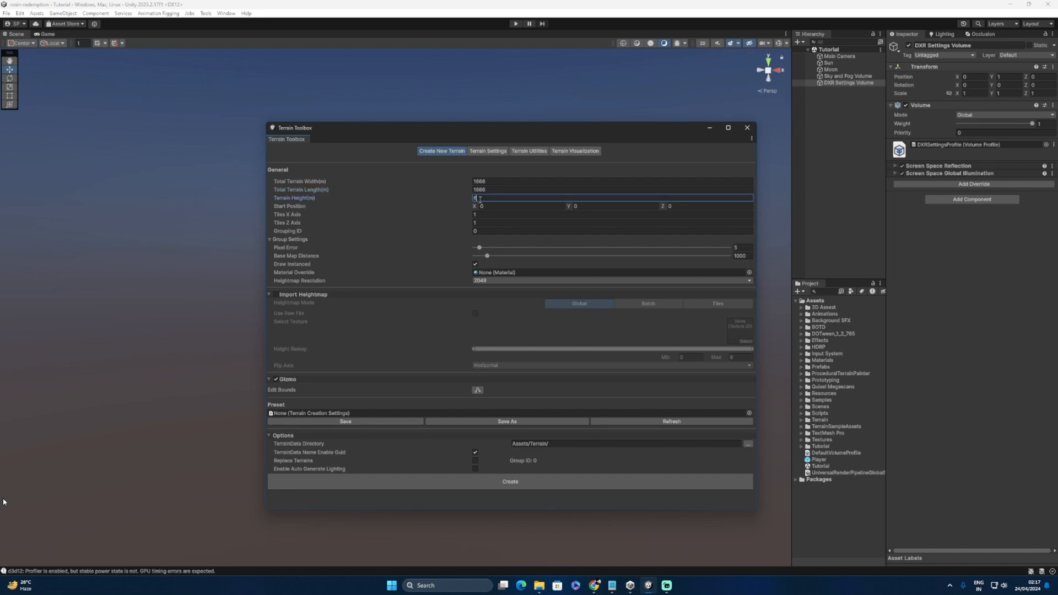
text(00)
click(487, 152)
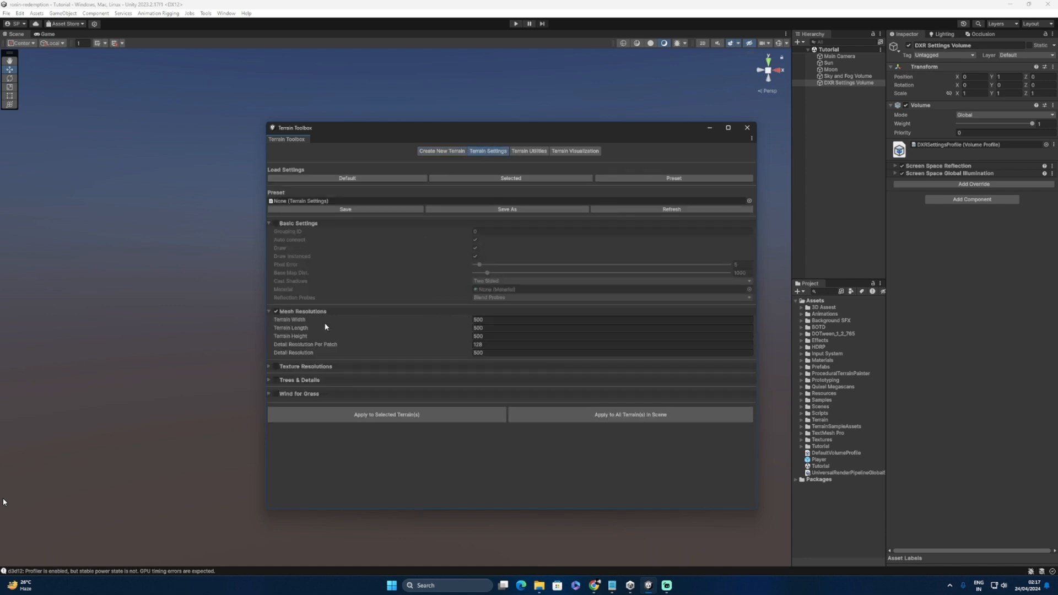
Step: Set mesh resolution width, length, height and detail resolution all to 2048
click(486, 320)
text(2048)
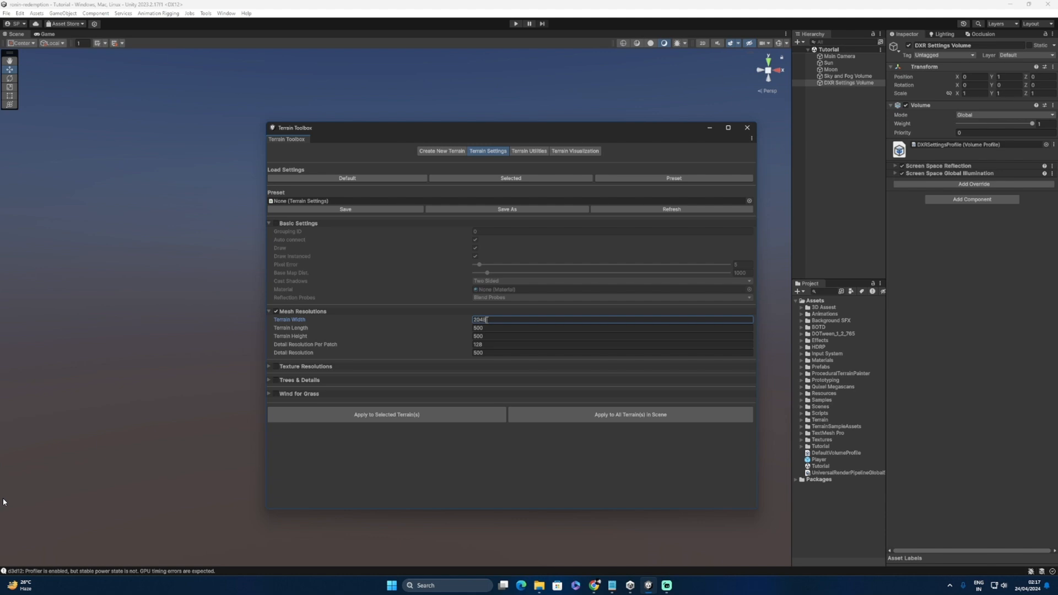
click(481, 328)
text(20)
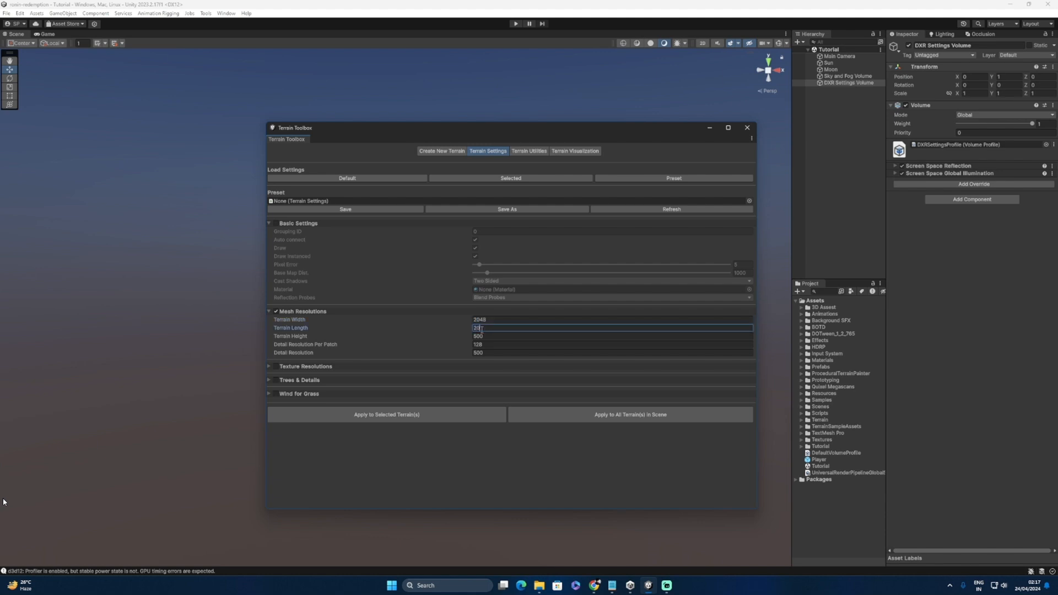
text(48)
click(482, 337)
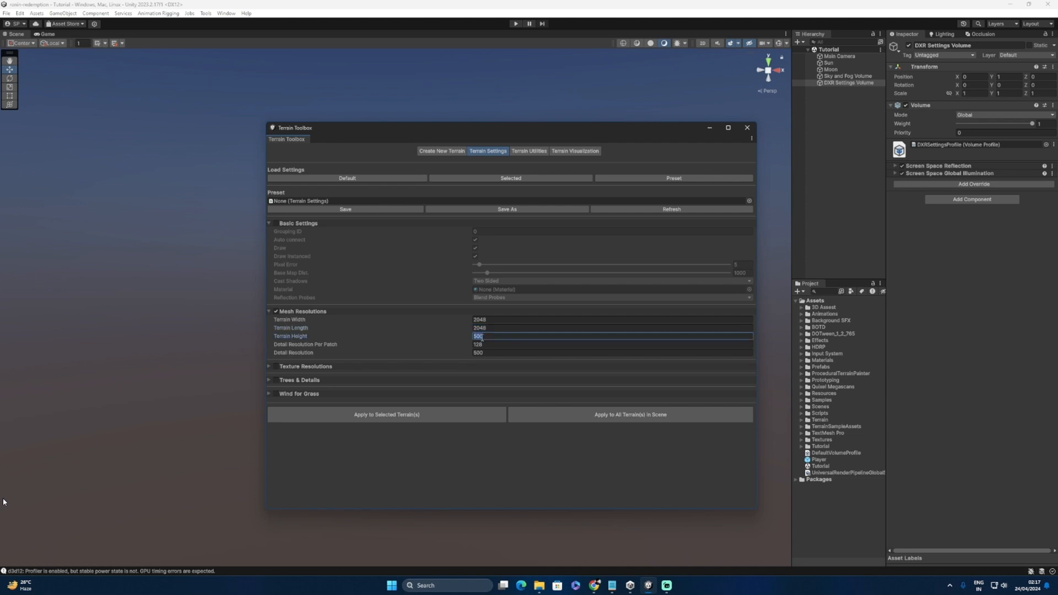
text(2048)
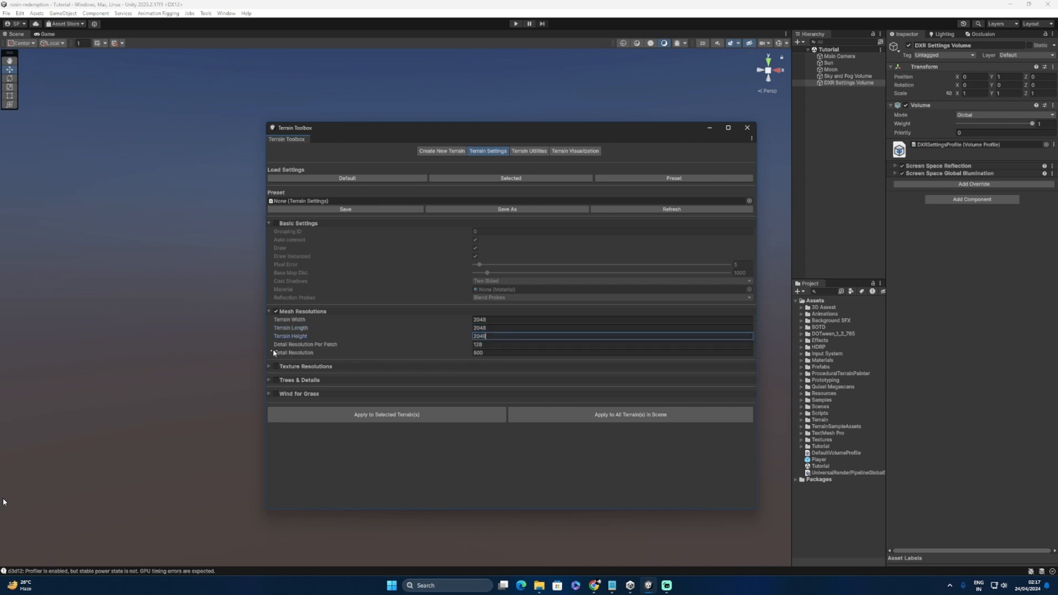
click(480, 352)
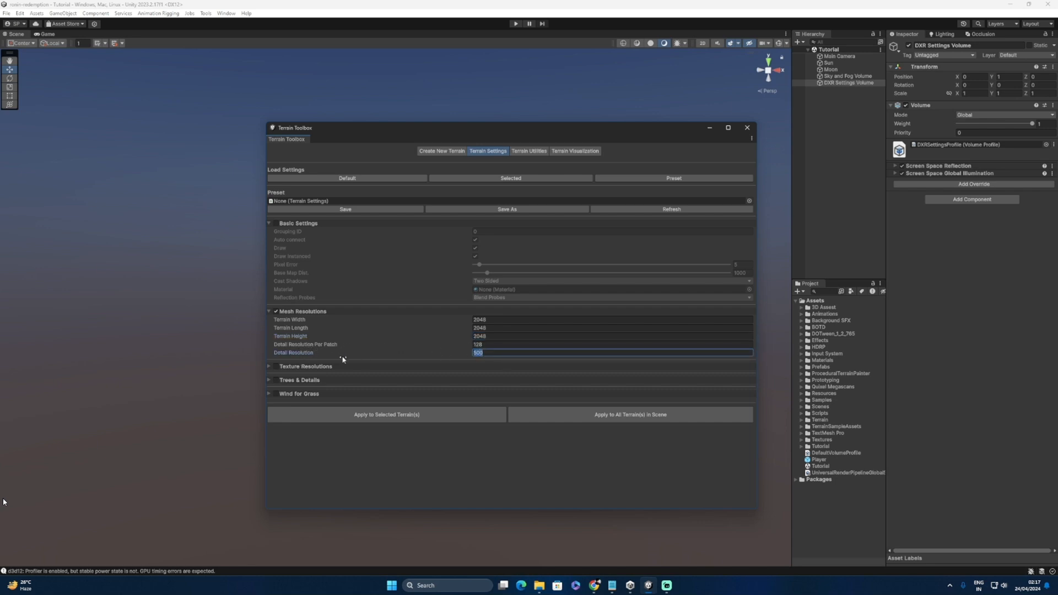
text(2048)
click(435, 152)
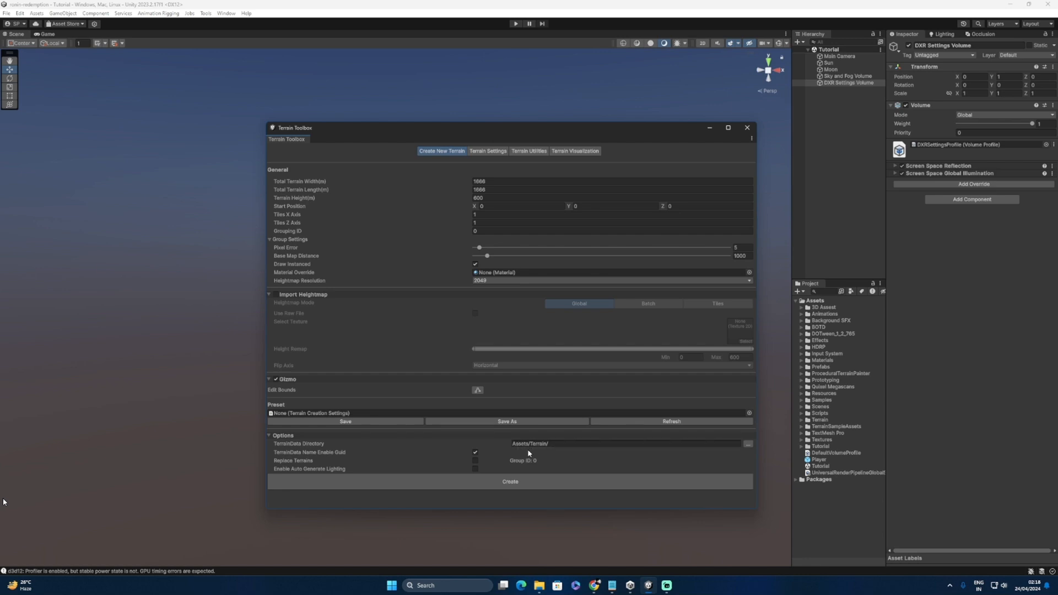
Step: Cancel choosing a terrain data folder and create the terrain, keeping directory Assets/Terrain/
click(746, 445)
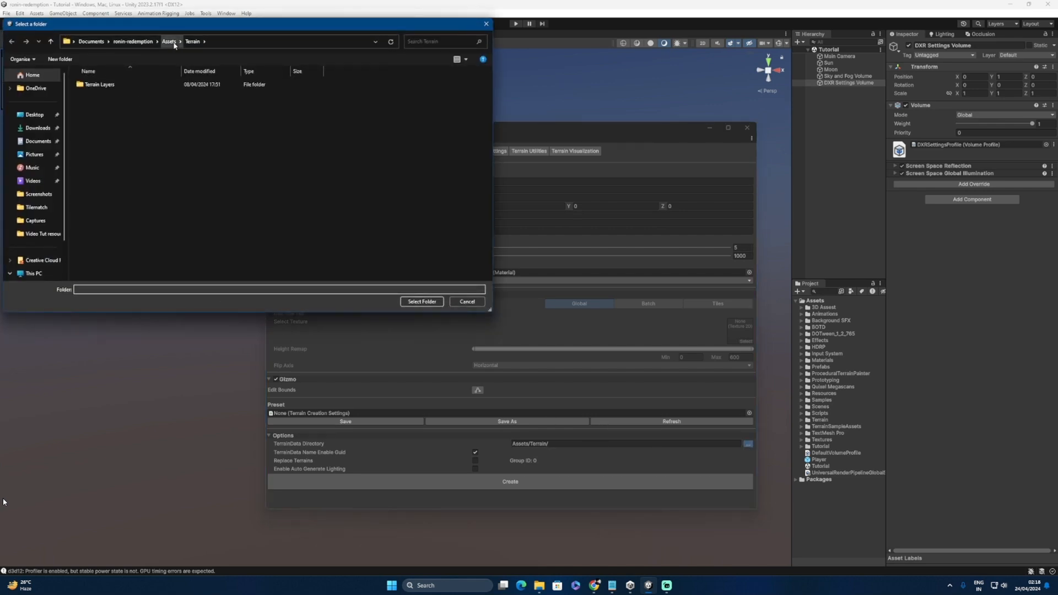
click(169, 42)
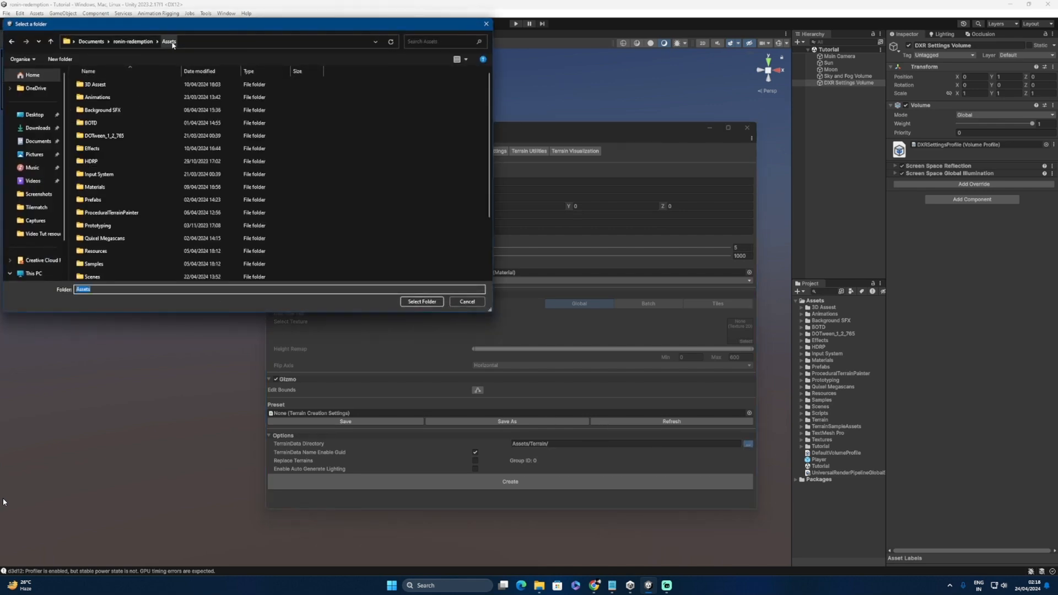
click(61, 59)
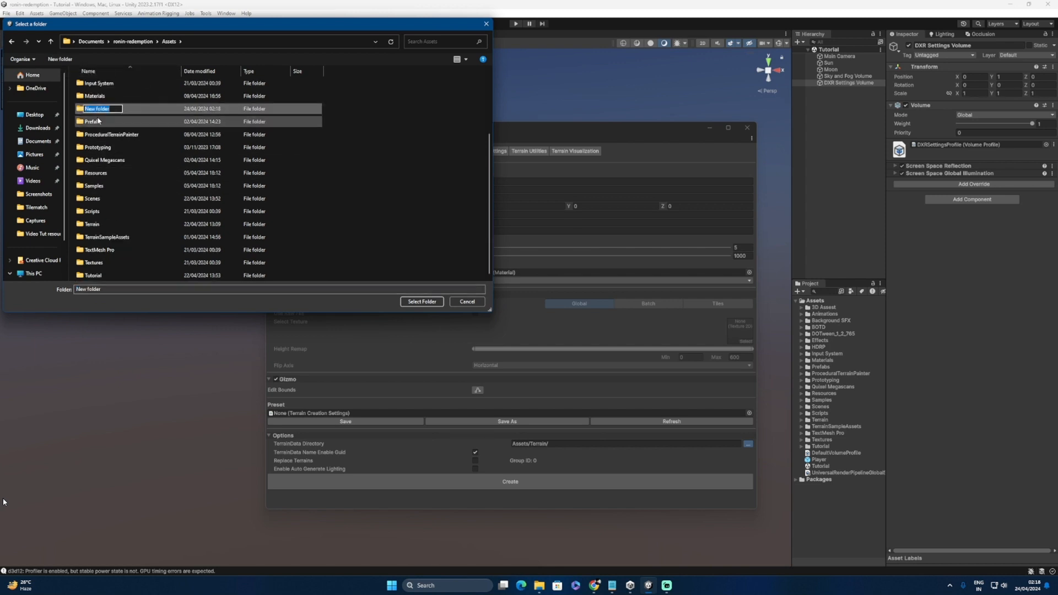
click(96, 134)
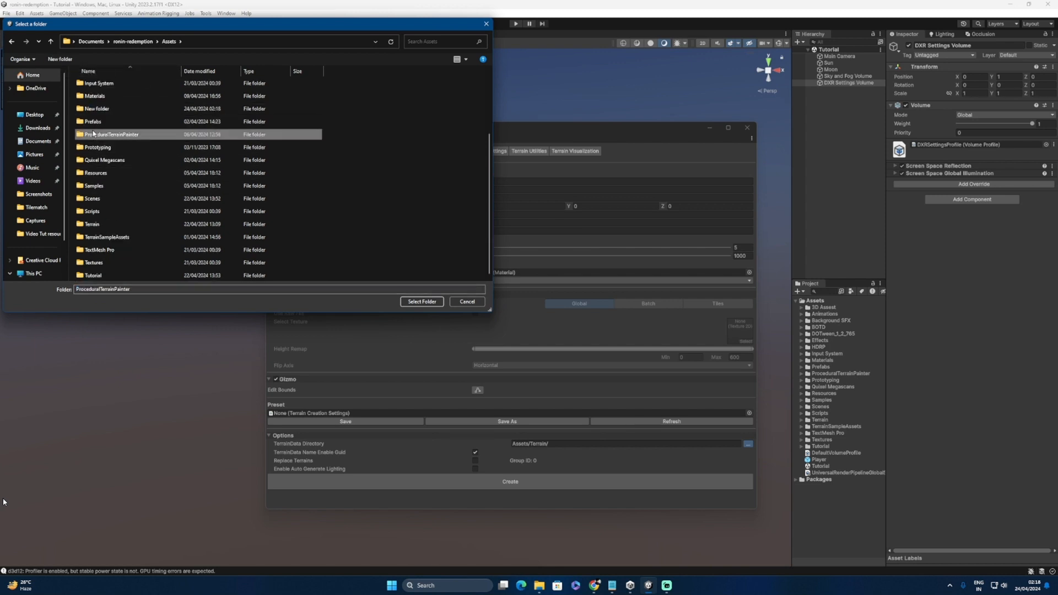
click(467, 302)
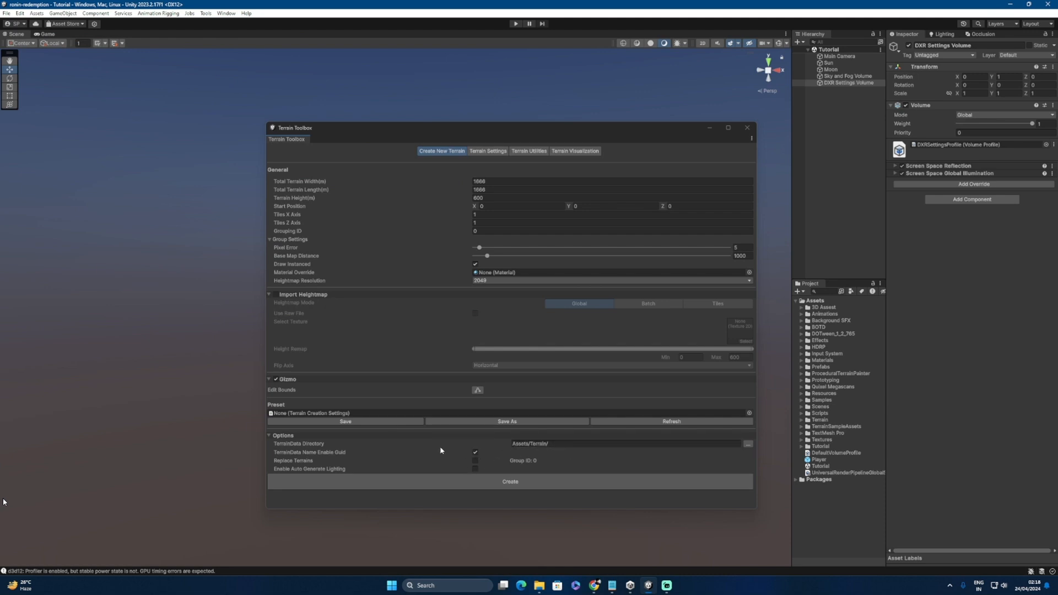
click(505, 482)
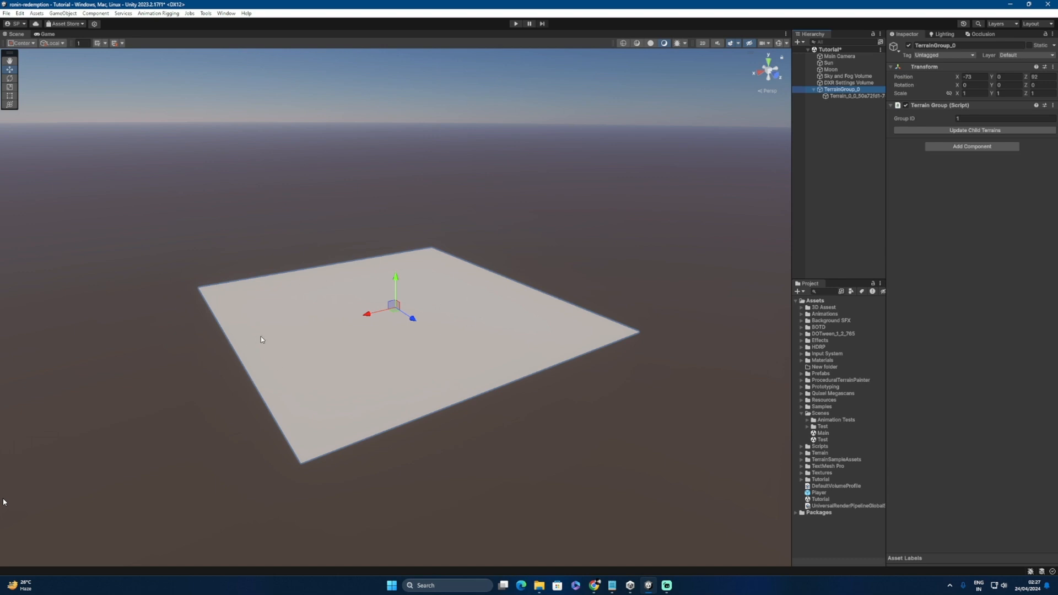
Step: Select Terrain_0_0 and activate the Create Neighbor Terrains tool
click(842, 96)
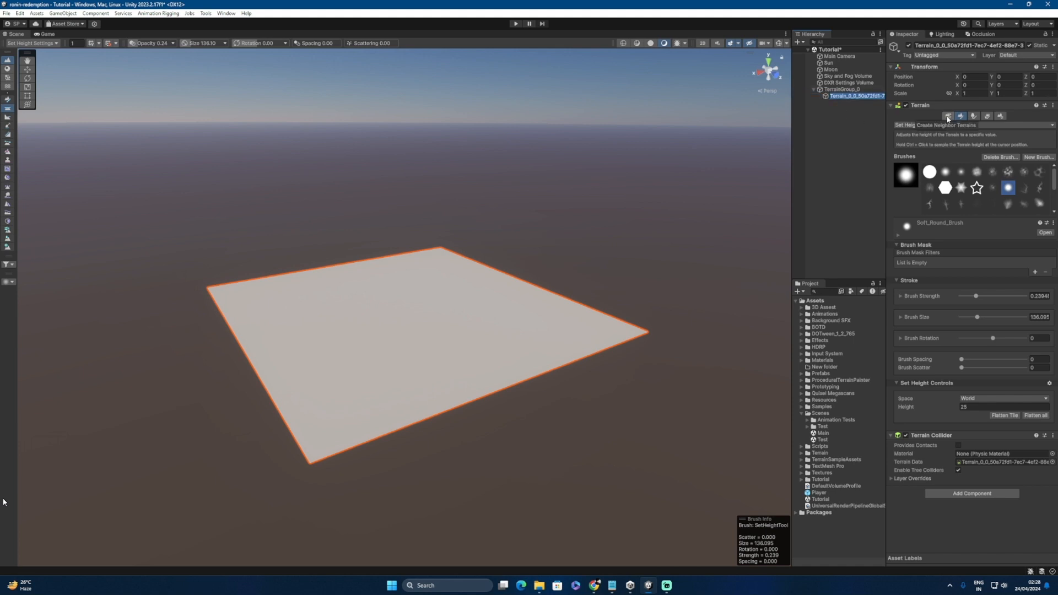
click(948, 117)
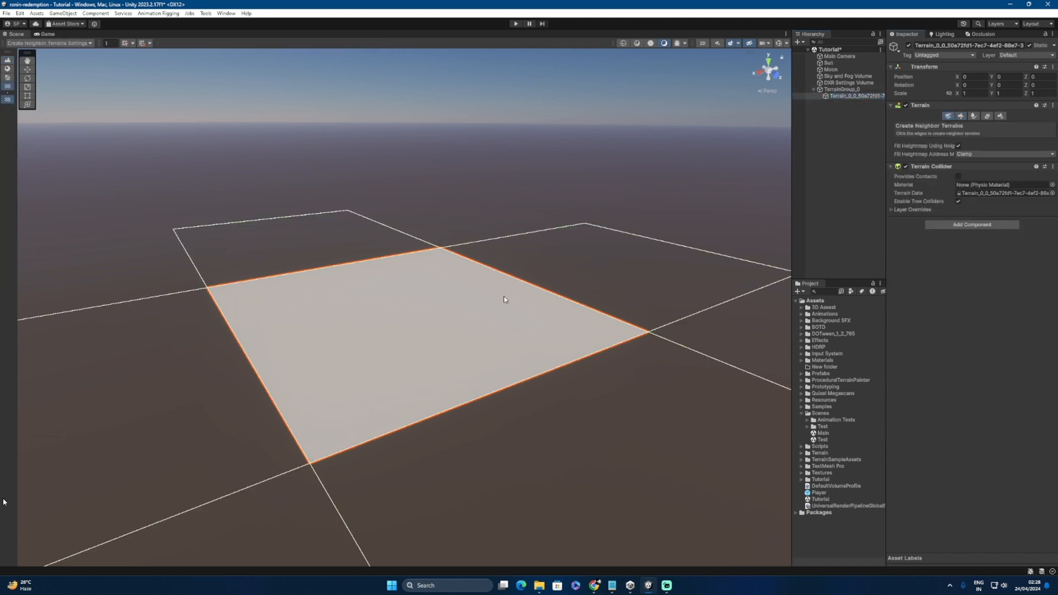
Step: Add eight neighbouring terrain tiles around the original to form a 3×3 grid
scroll(594, 312, down, 4)
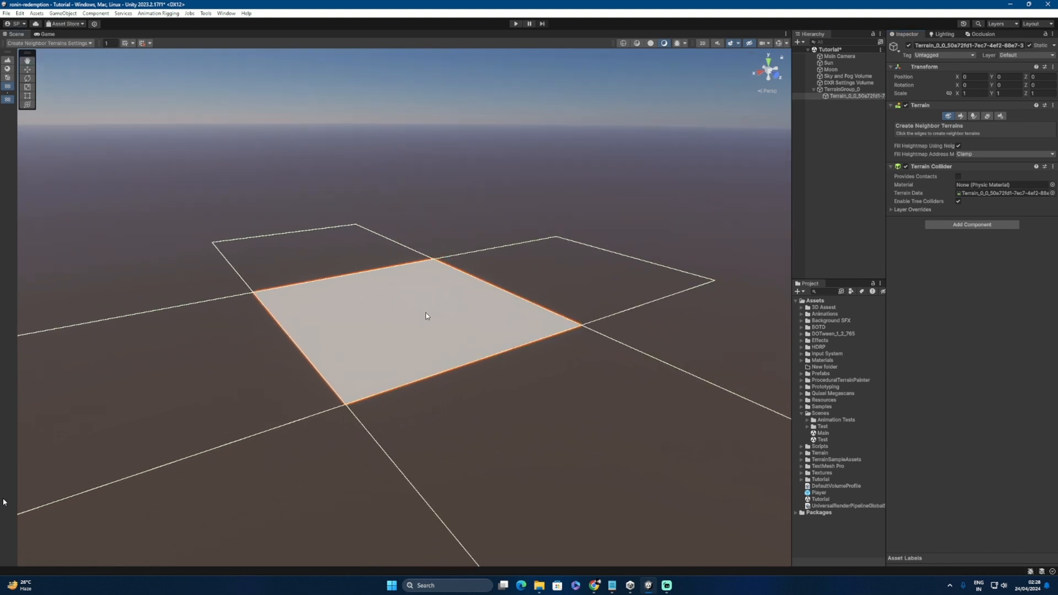
alt+drag(507, 302, 494, 349)
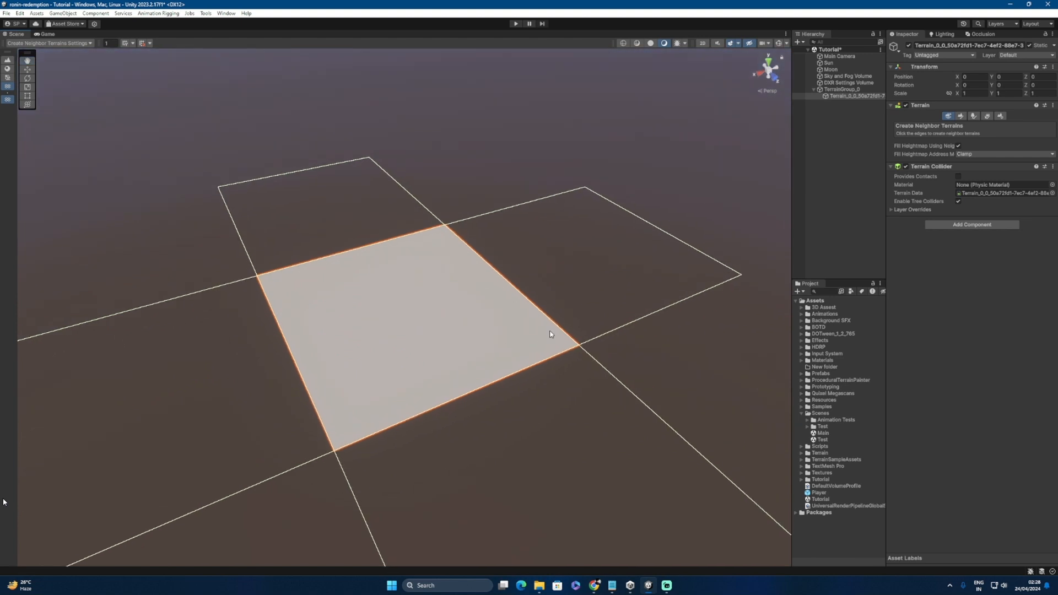
alt+right_drag(551, 333, 434, 326)
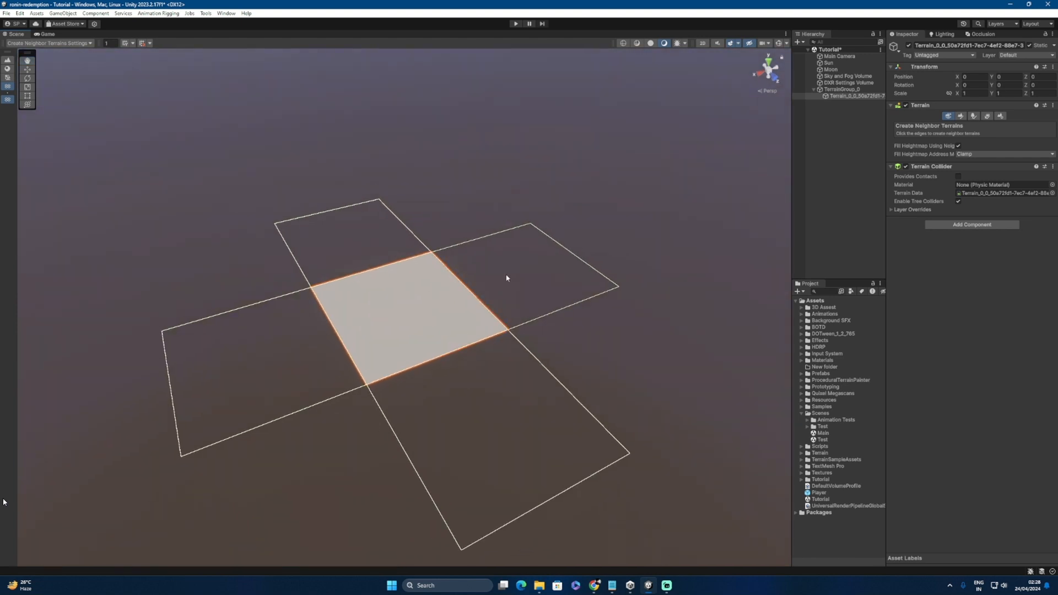
scroll(454, 279, down, 3)
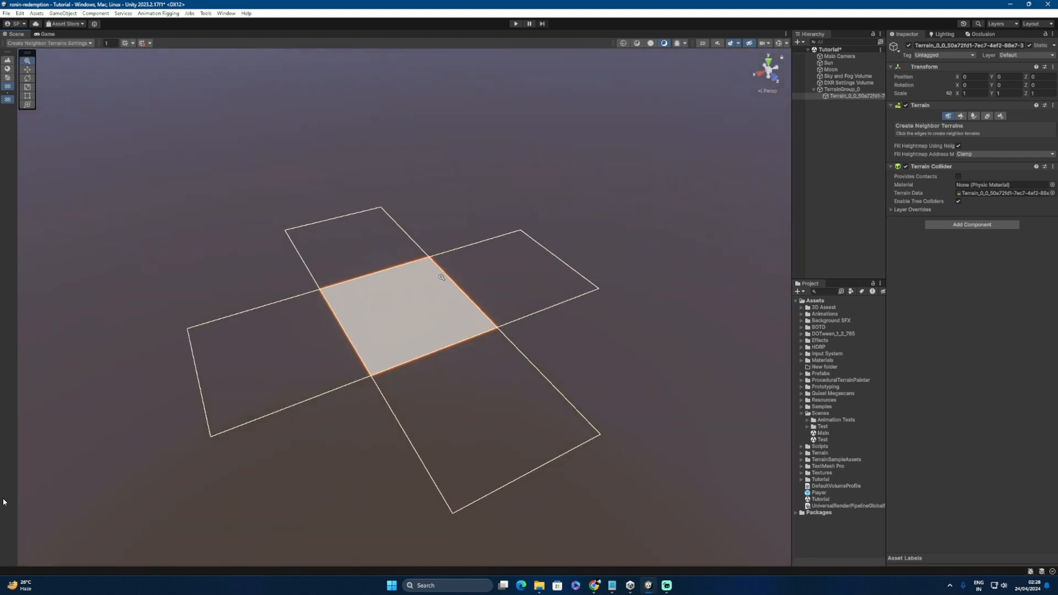
click(494, 281)
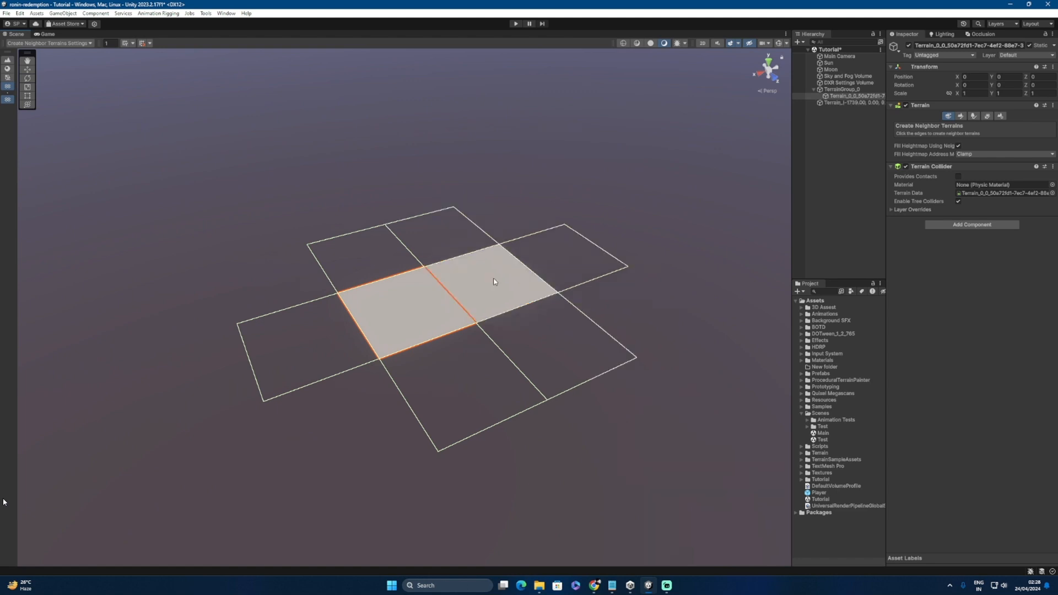
click(555, 260)
click(356, 263)
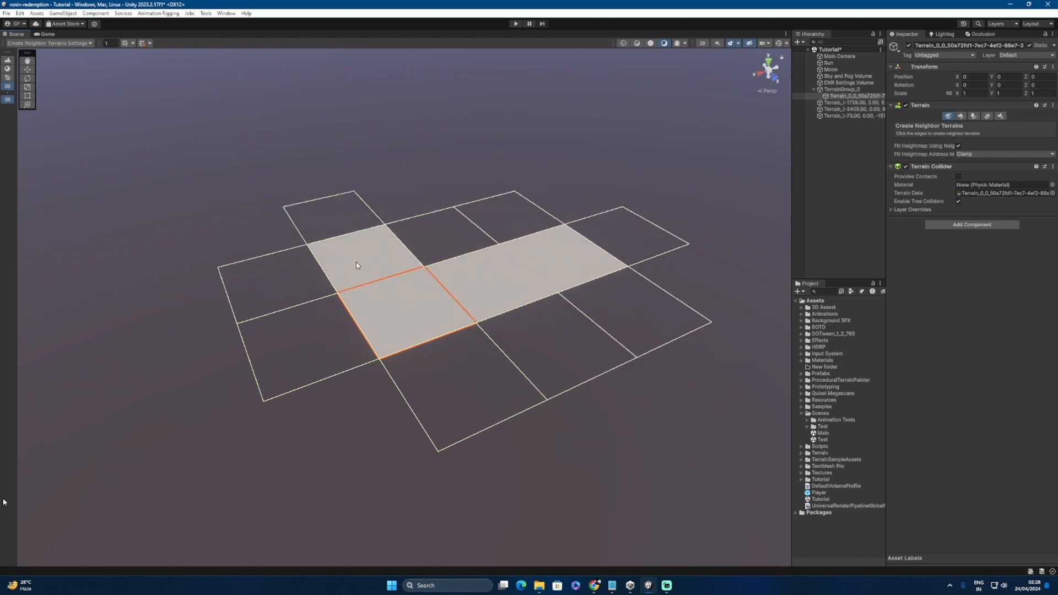
click(457, 245)
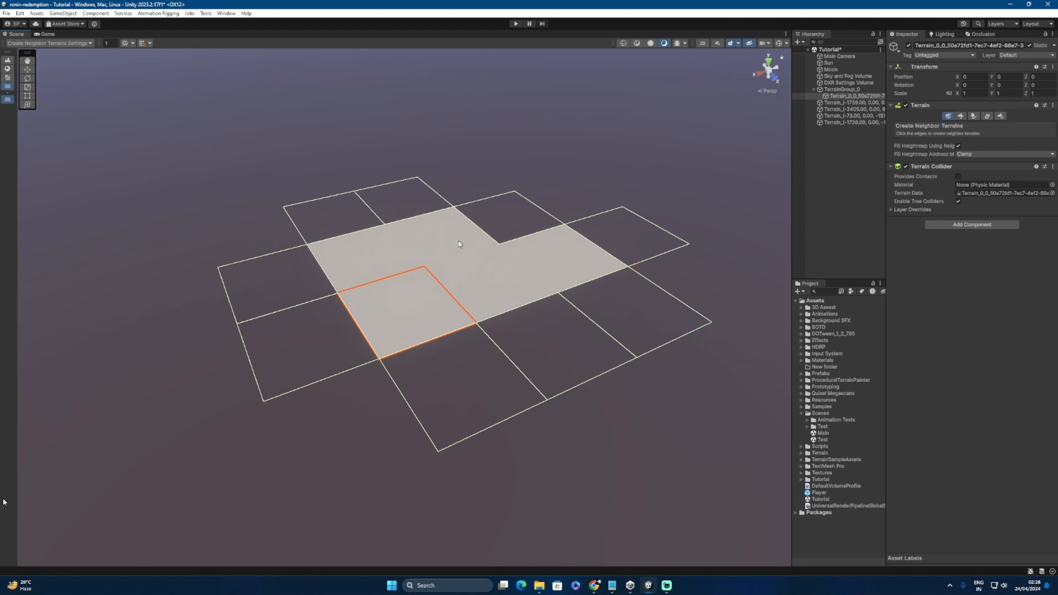
click(511, 228)
click(349, 217)
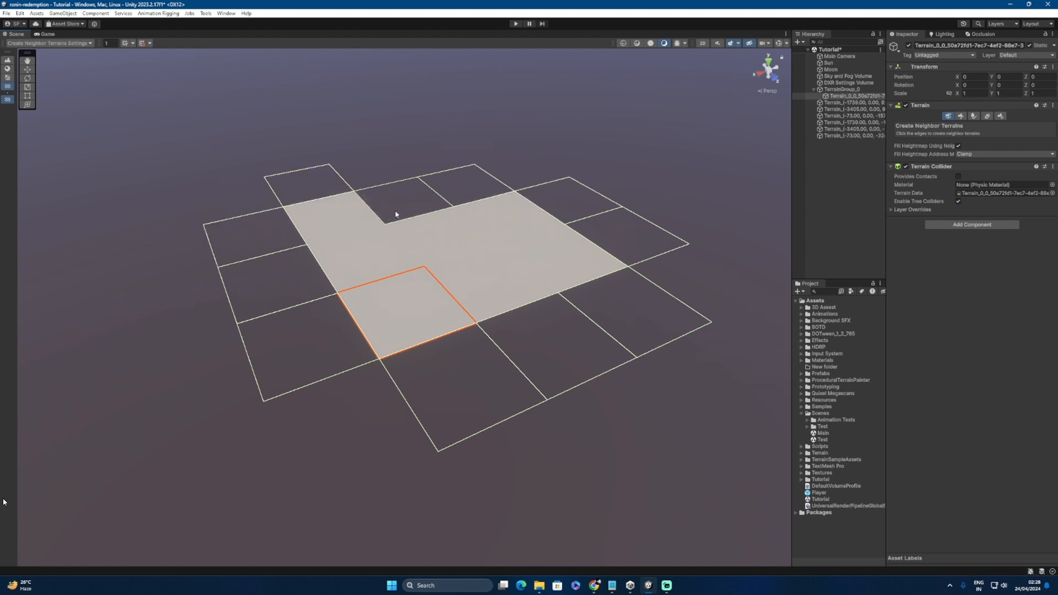
click(406, 213)
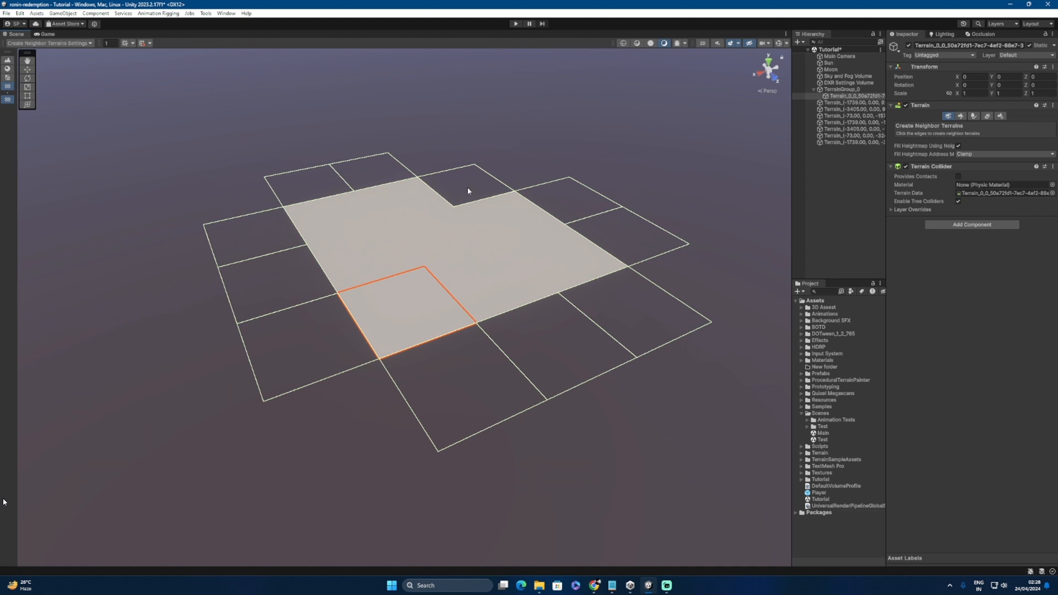
click(468, 188)
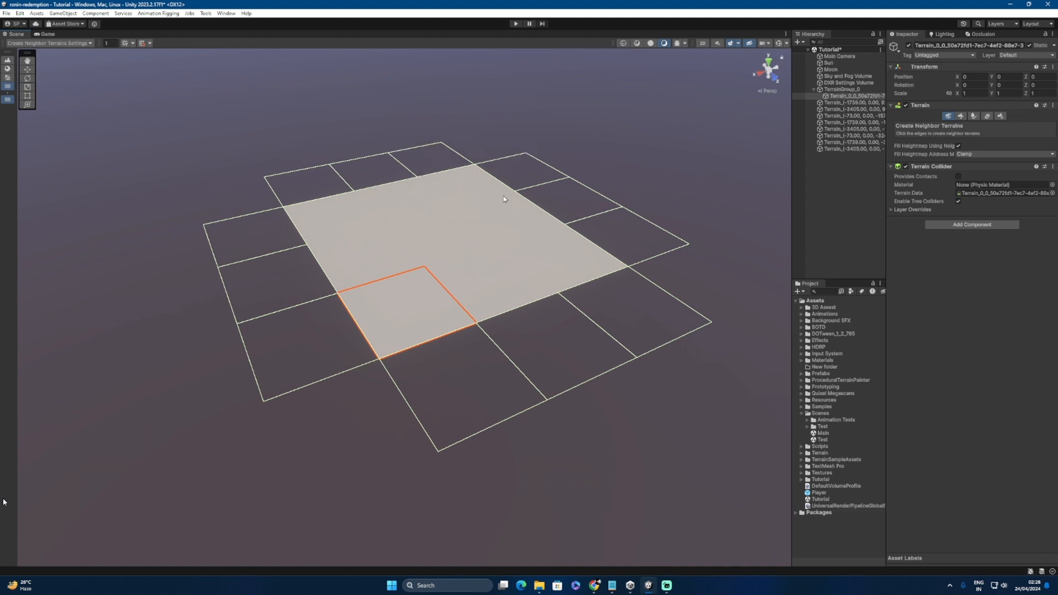
Step: Move the eight new terrain tiles under TerrainGroup_0 in the Hierarchy
click(833, 91)
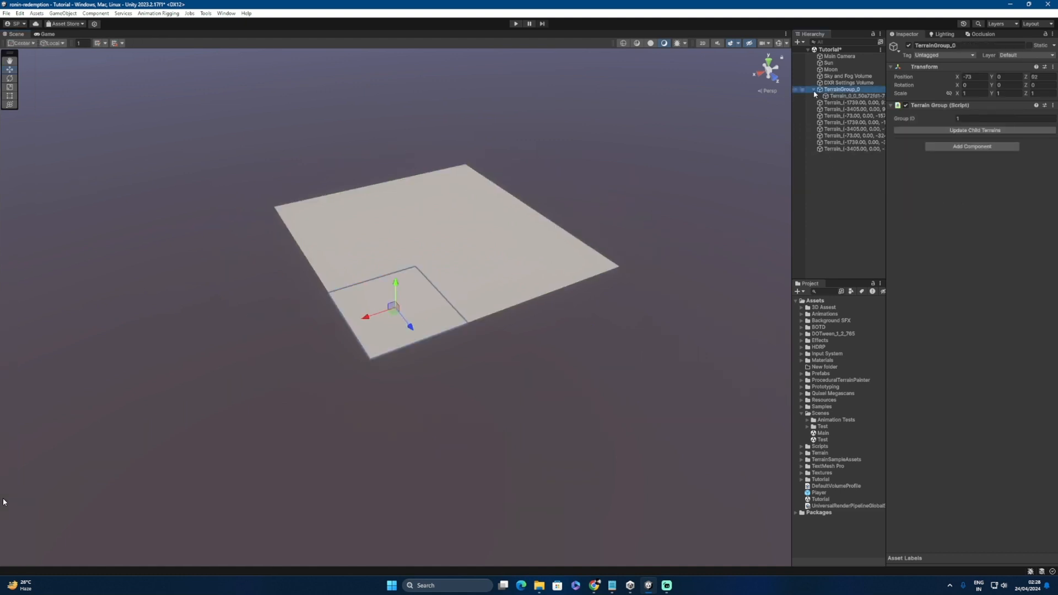
click(814, 90)
click(835, 96)
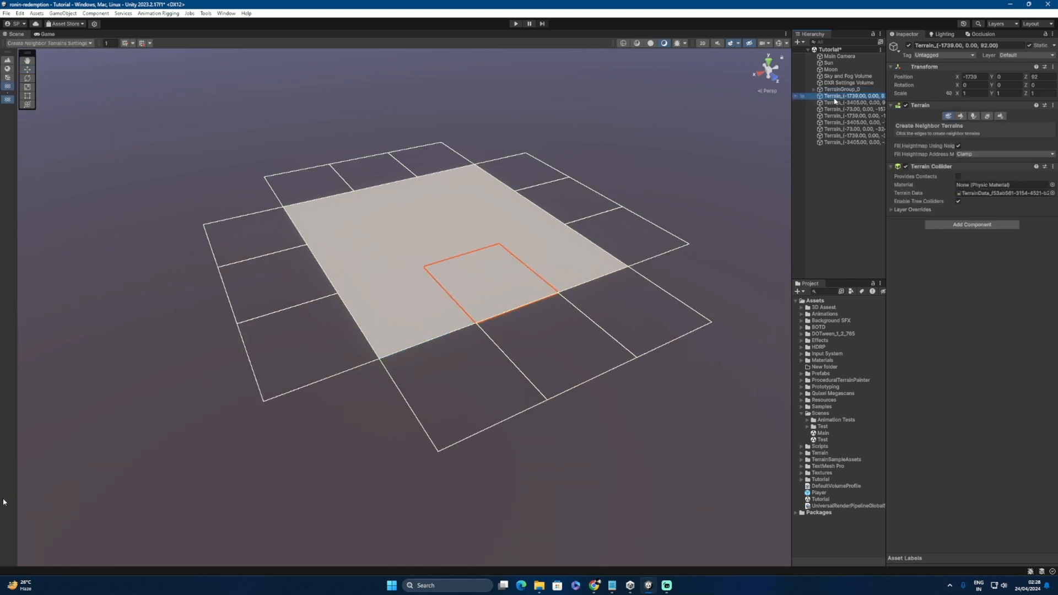
click(835, 104)
click(835, 109)
click(832, 115)
click(833, 123)
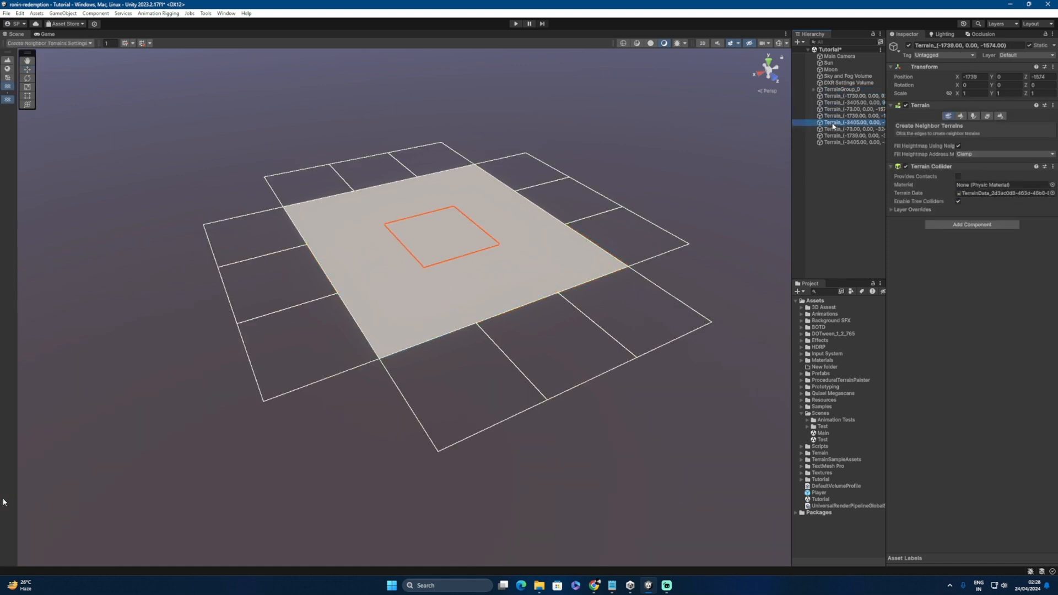
click(832, 130)
click(831, 136)
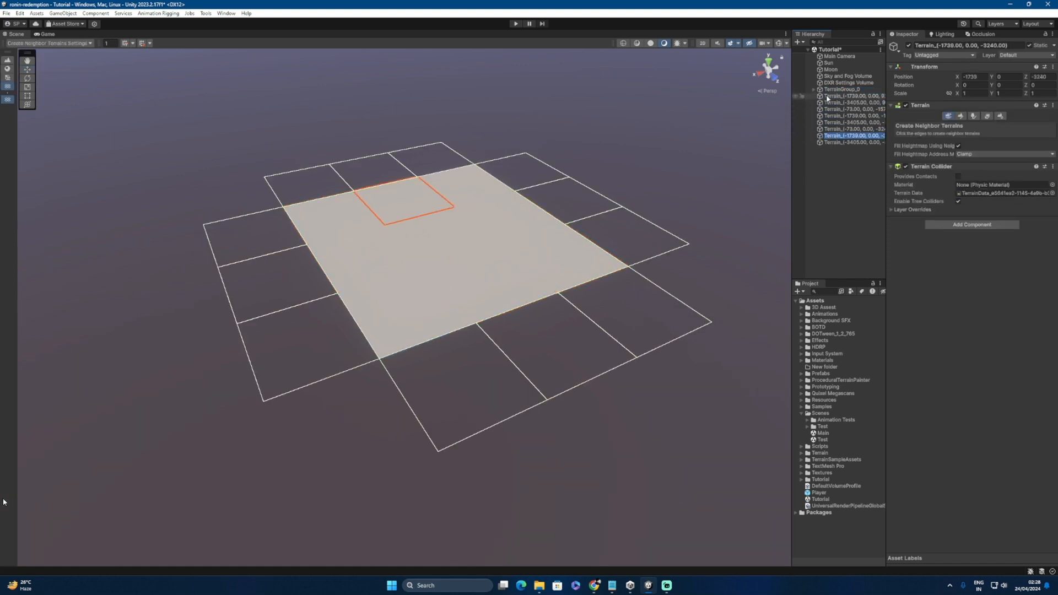
click(827, 97)
shift+click(833, 142)
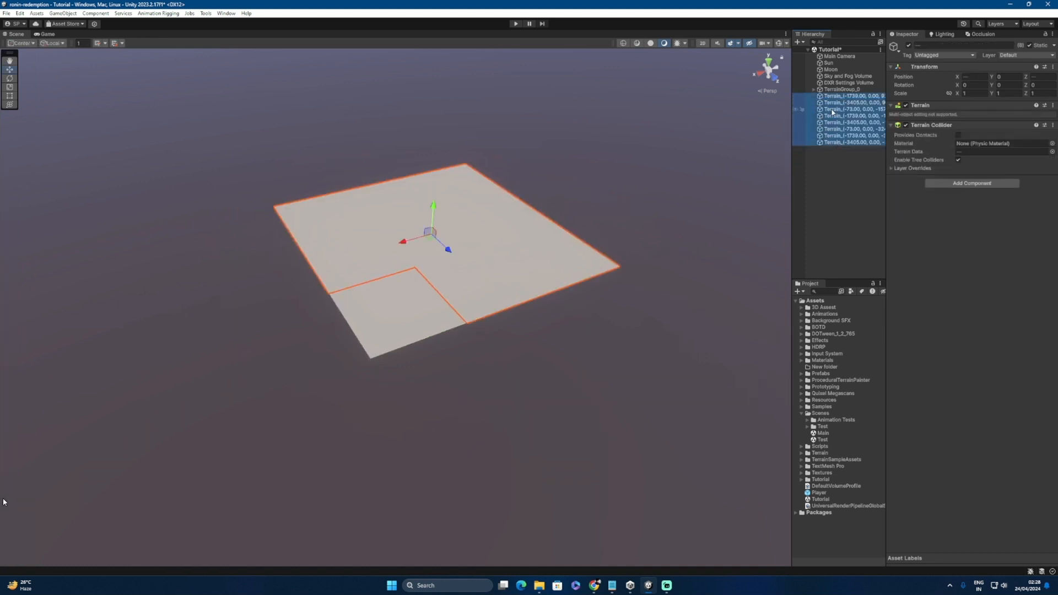
drag(833, 112, 842, 90)
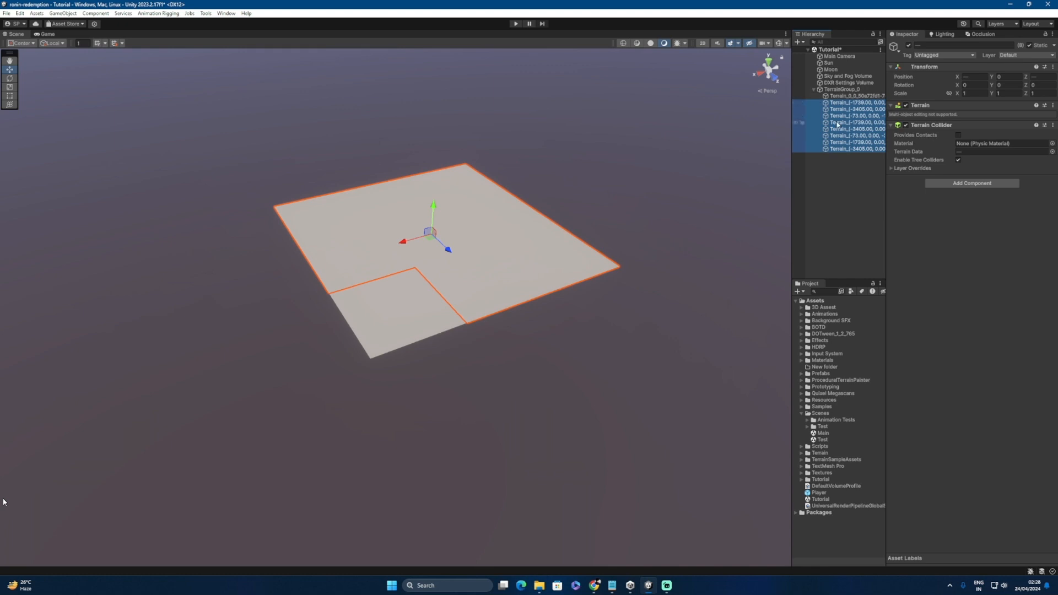
click(813, 90)
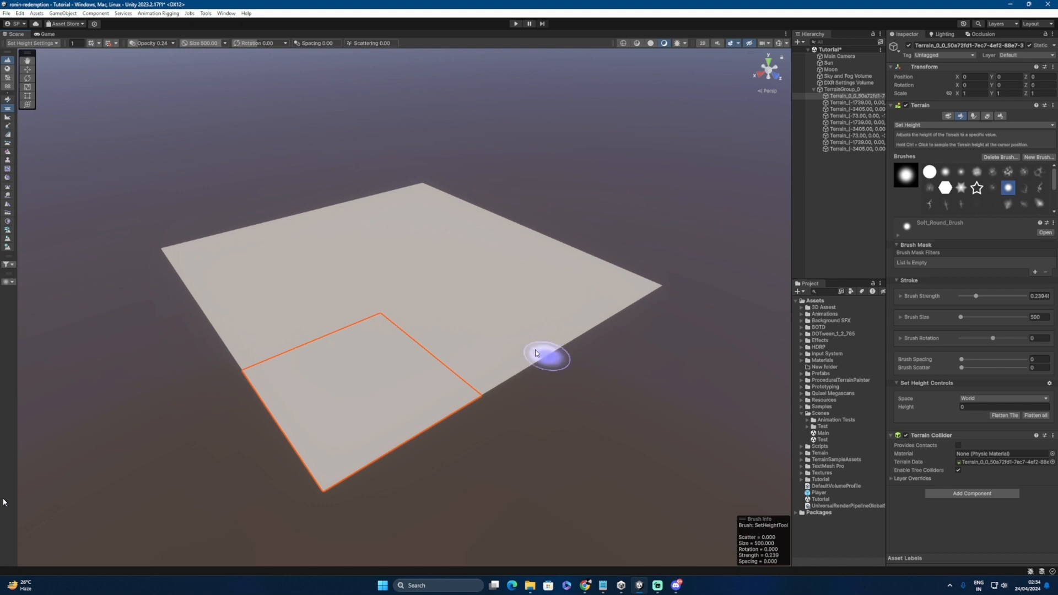
Step: Review the terrain tiles in the Hierarchy to identify the bottom and top rows
alt+drag(551, 354, 419, 424)
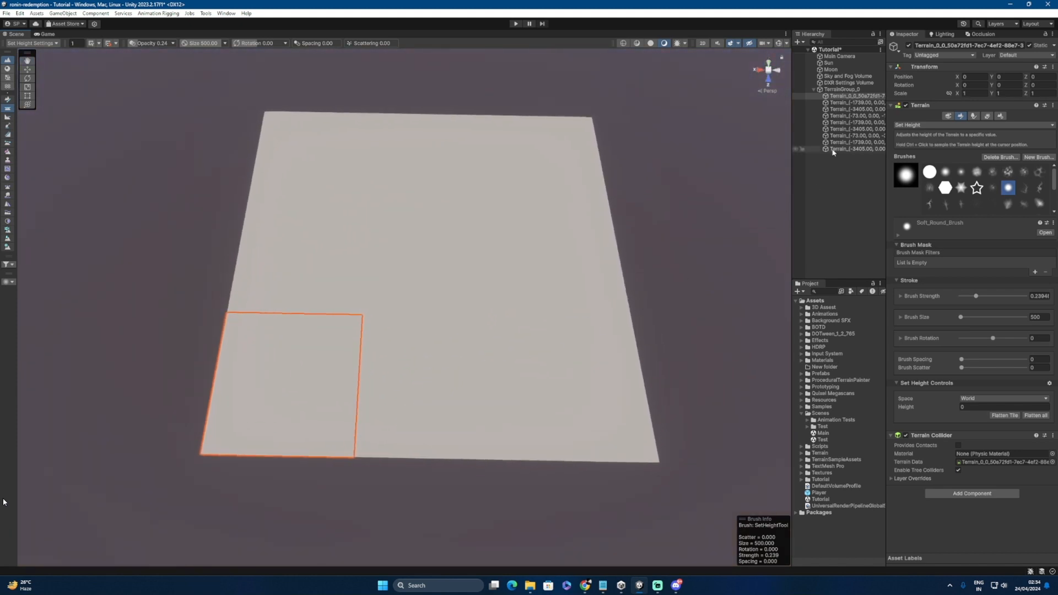
click(854, 110)
ctrl+click(849, 103)
ctrl+click(845, 96)
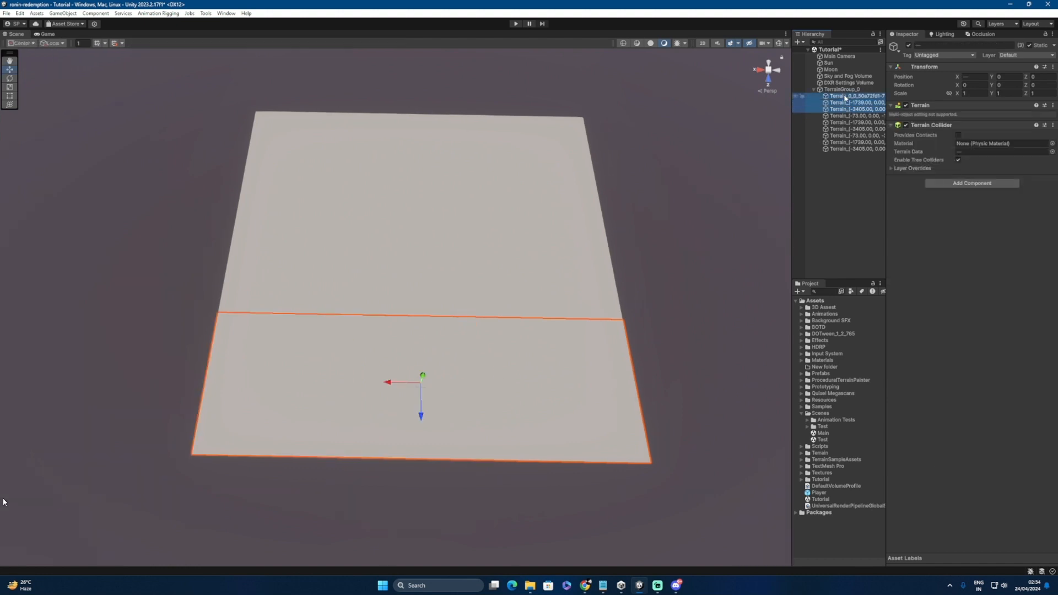
click(846, 116)
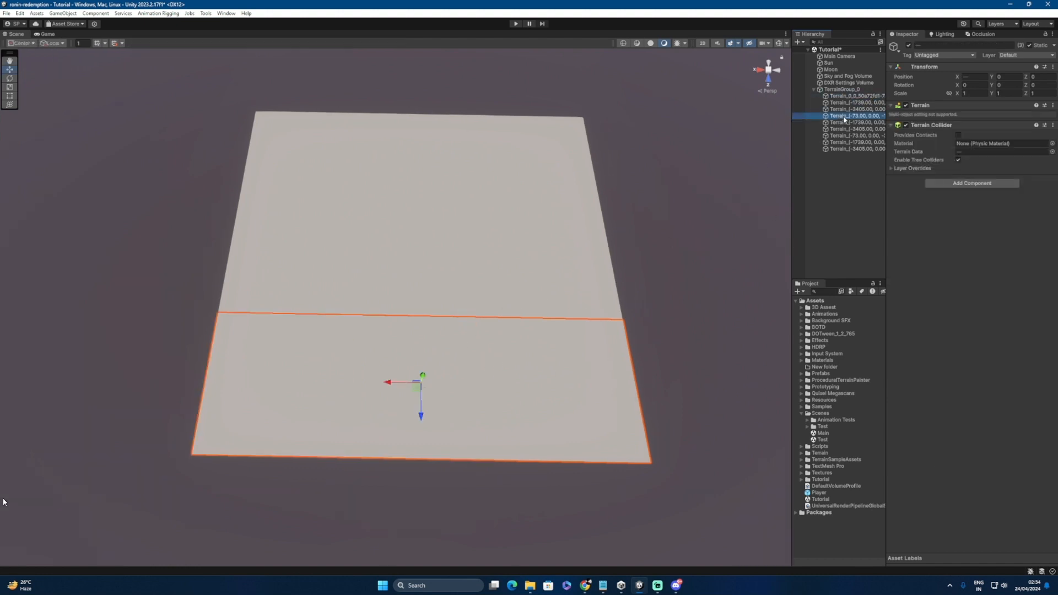
click(839, 123)
click(837, 130)
click(835, 137)
click(834, 142)
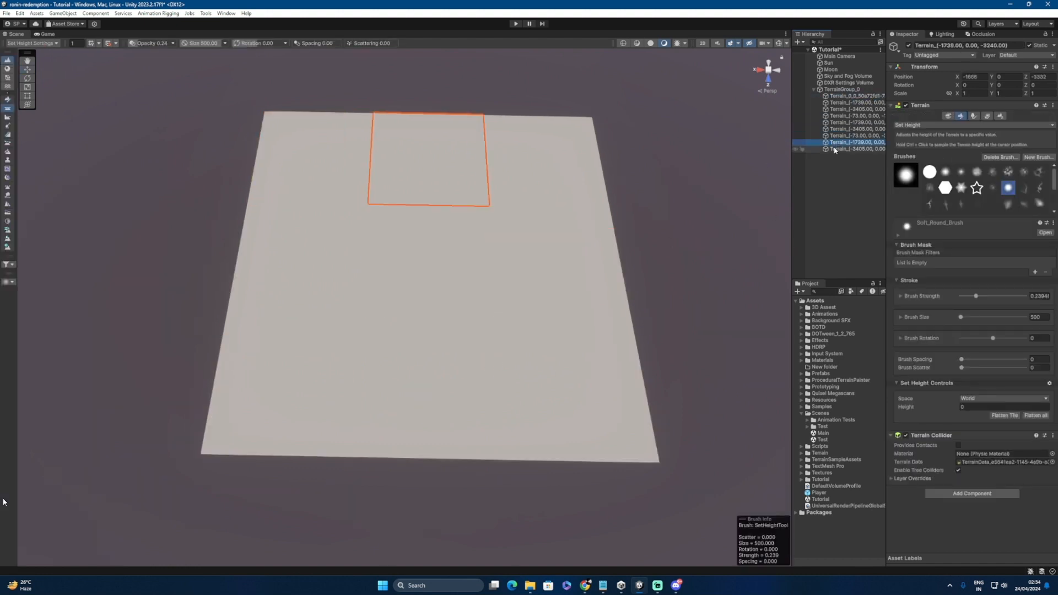
click(834, 148)
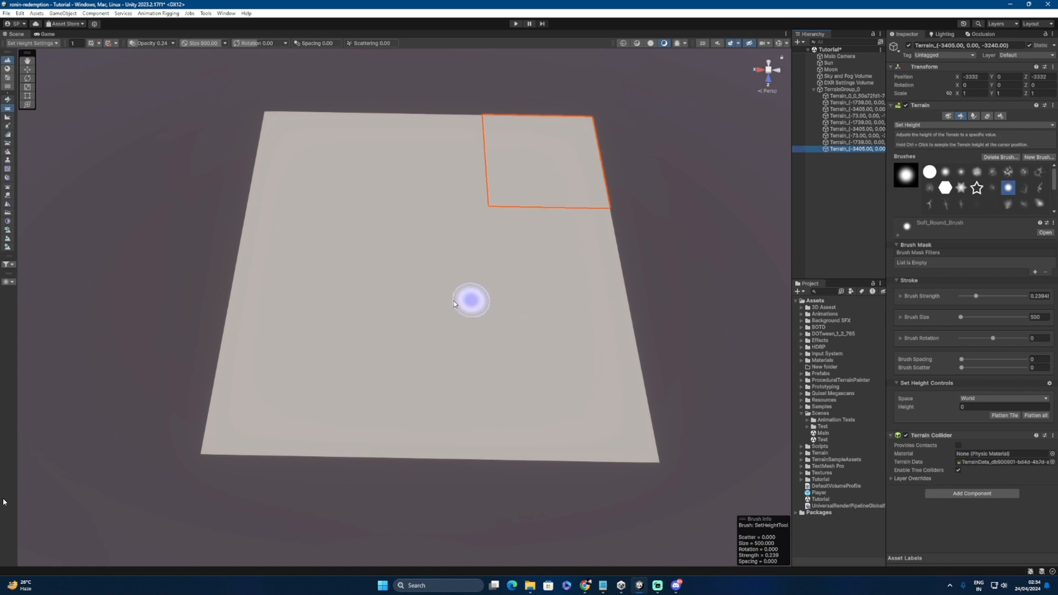
Step: Deactivate the six upper terrain tiles, leaving only the bottom row active
click(839, 96)
ctrl+click(838, 104)
ctrl+click(835, 109)
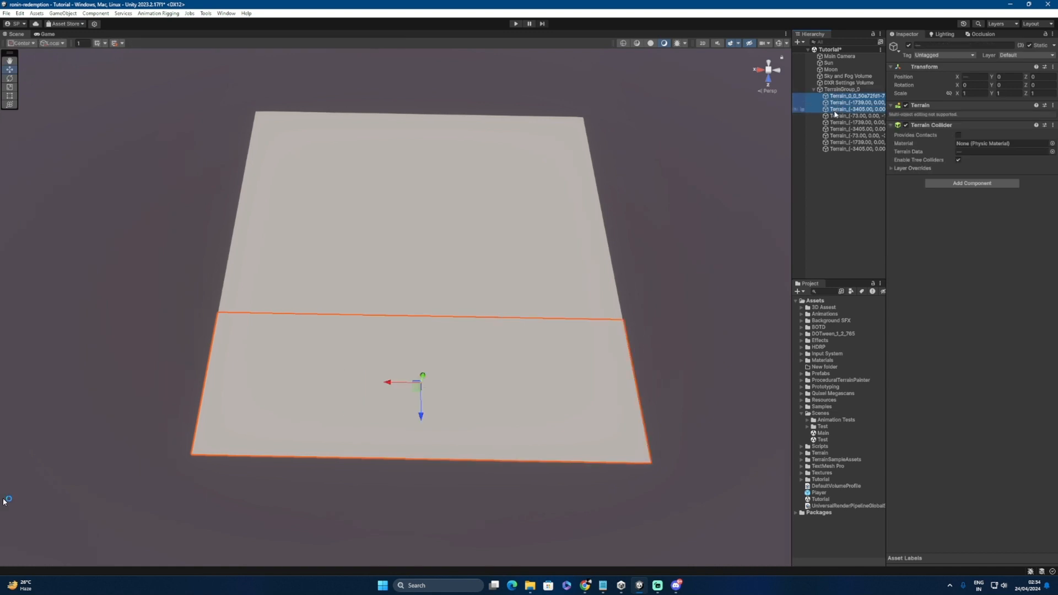
click(836, 115)
shift+click(840, 149)
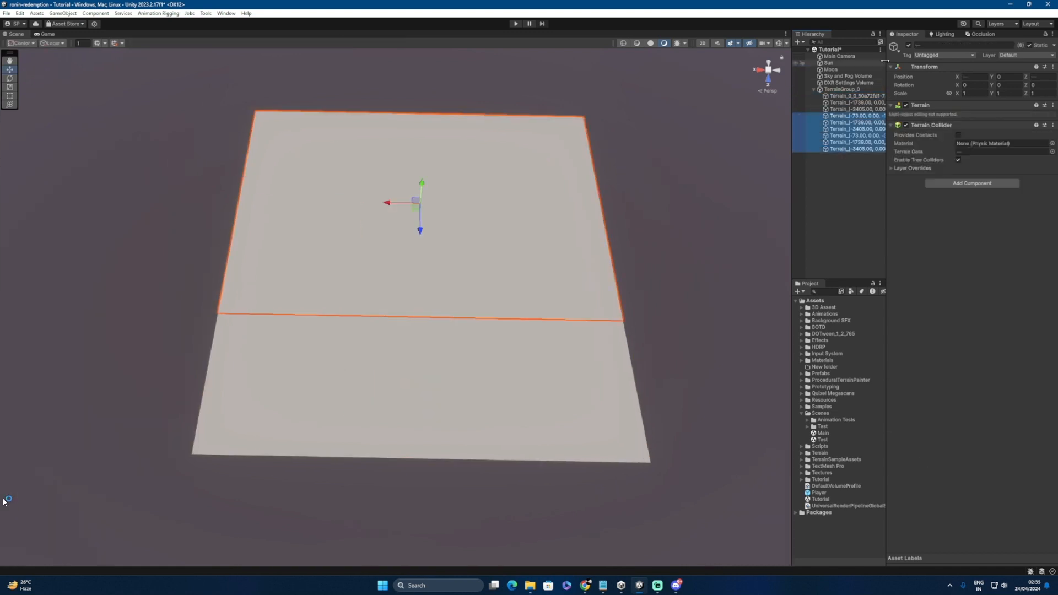
click(909, 46)
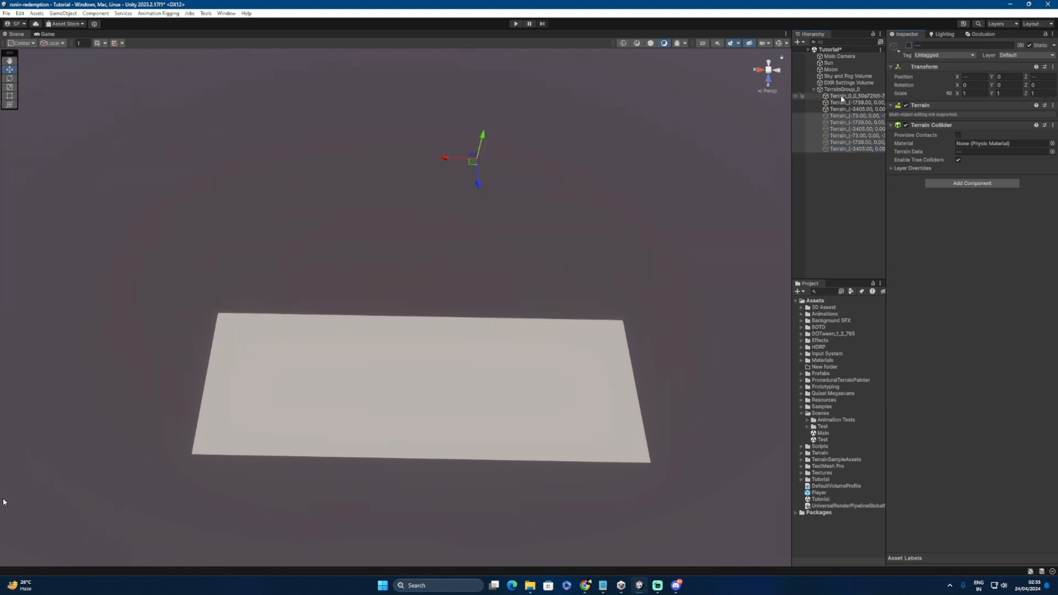
Step: With the original tile selected, set the Set Height value to 30
click(842, 97)
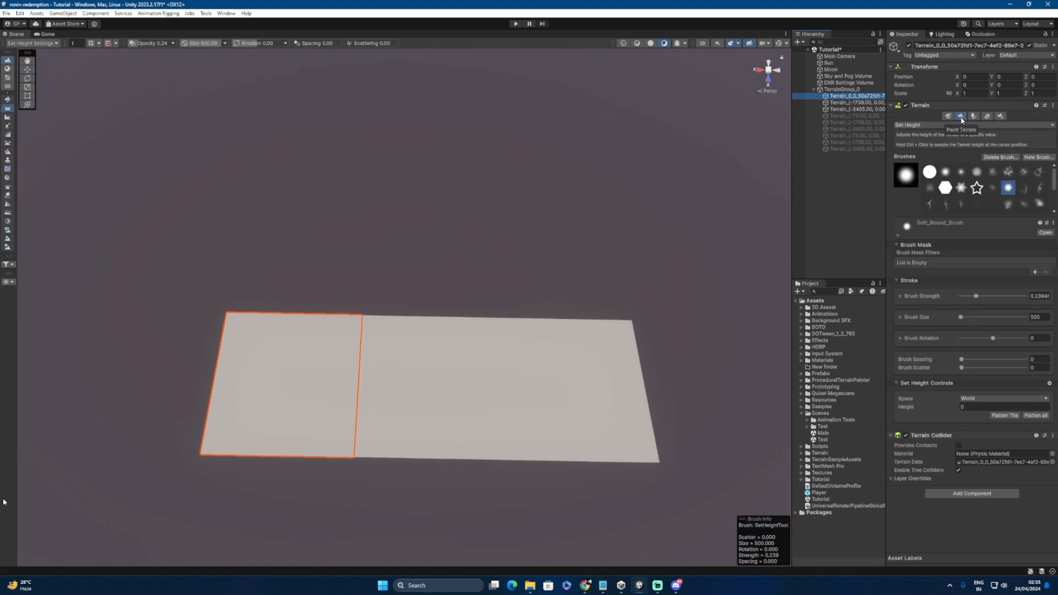
click(920, 124)
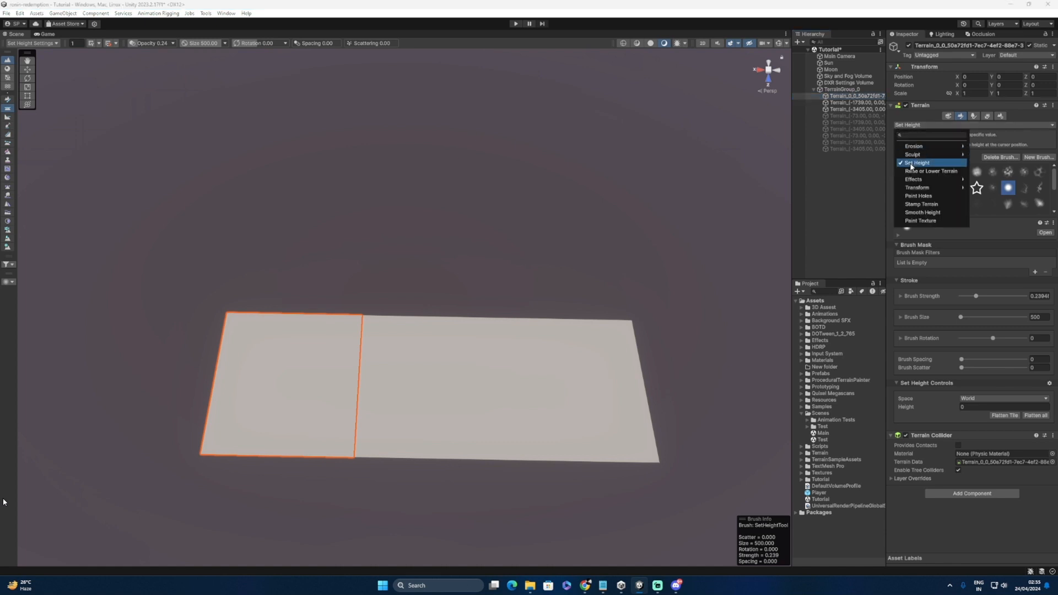
click(912, 164)
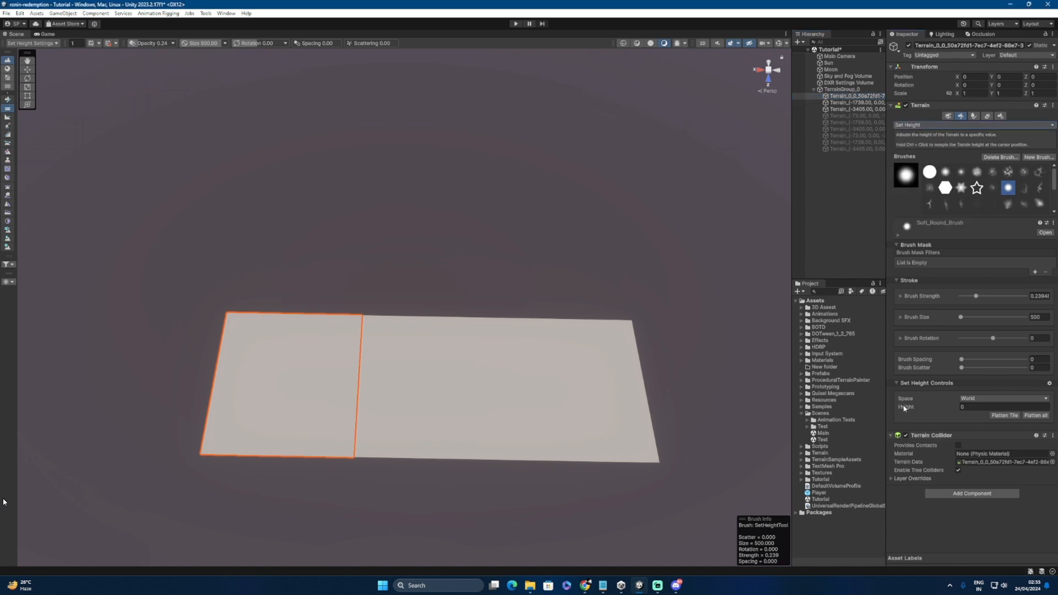
click(964, 407)
click(979, 408)
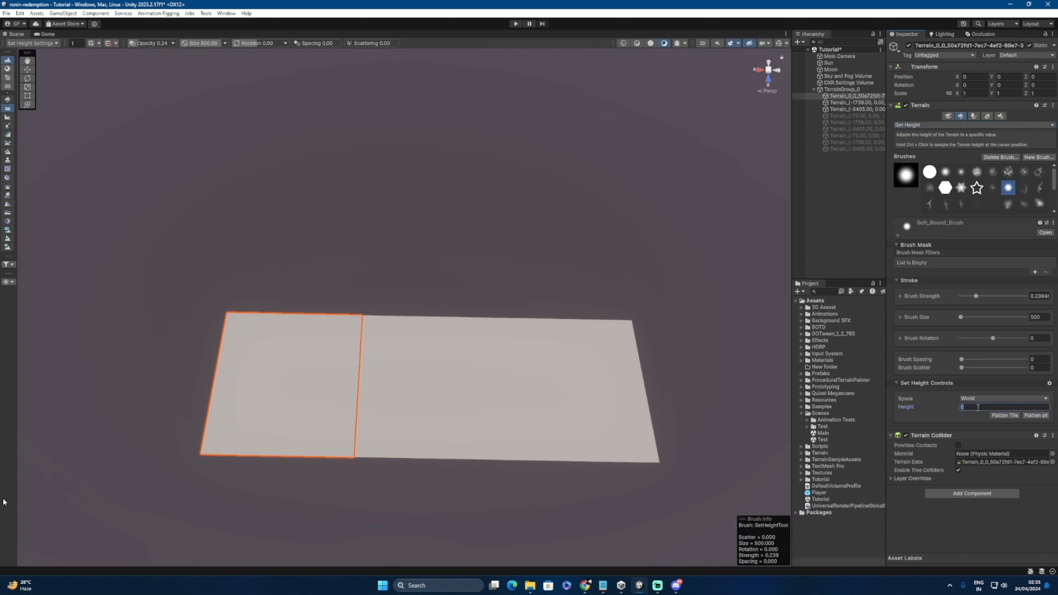
text(30)
Step: Flatten the first strip to height 30, then hide its three tiles
click(1037, 417)
alt+drag(512, 435, 551, 388)
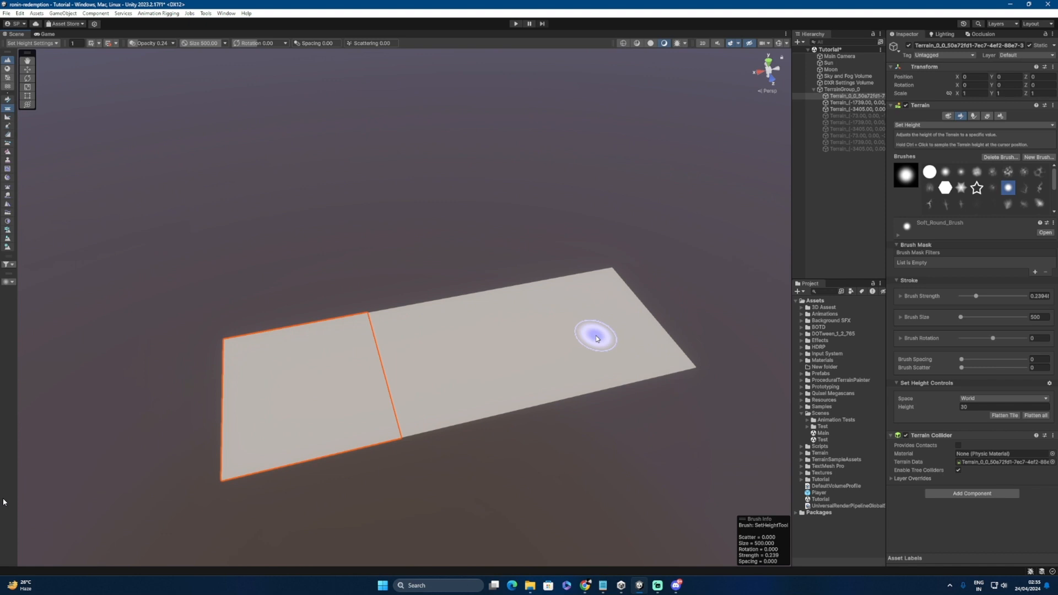
click(836, 98)
ctrl+click(836, 103)
ctrl+click(836, 109)
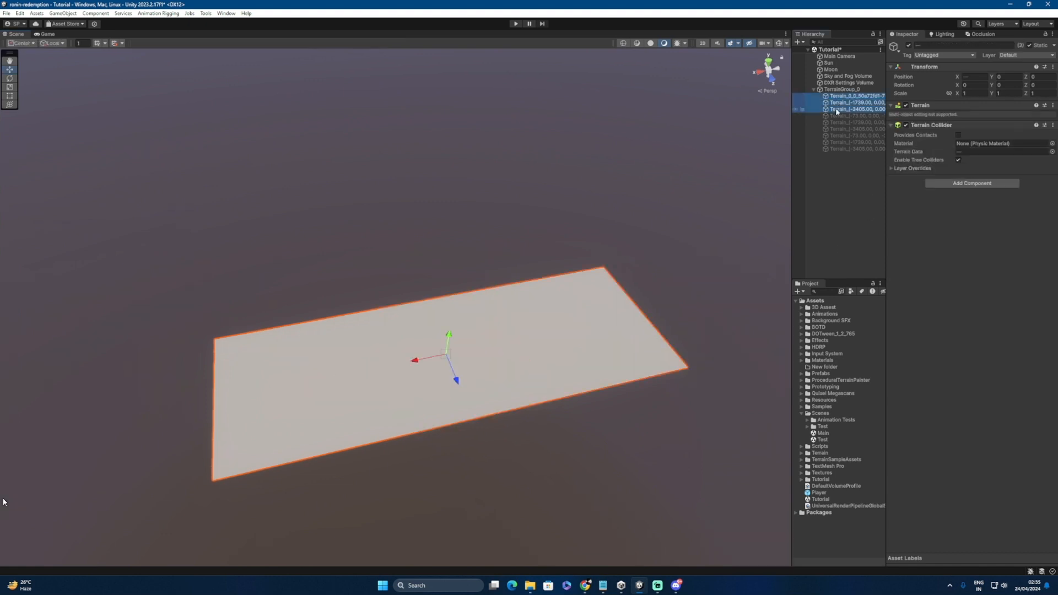
key(alt+shift+a)
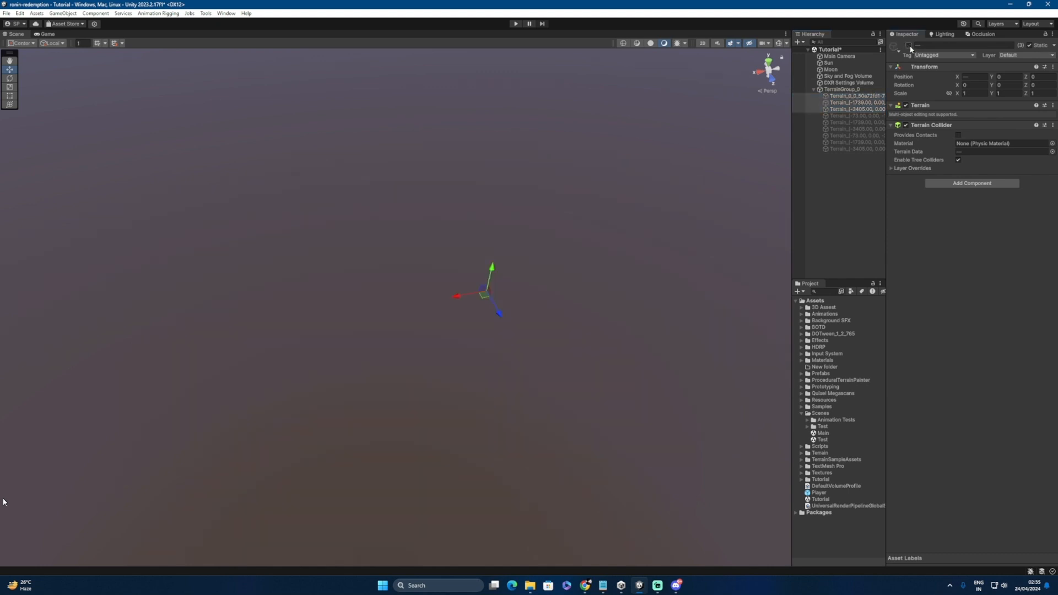
Step: Reactivate the second strip of three tiles and flatten it to height 60
click(841, 115)
ctrl+click(841, 122)
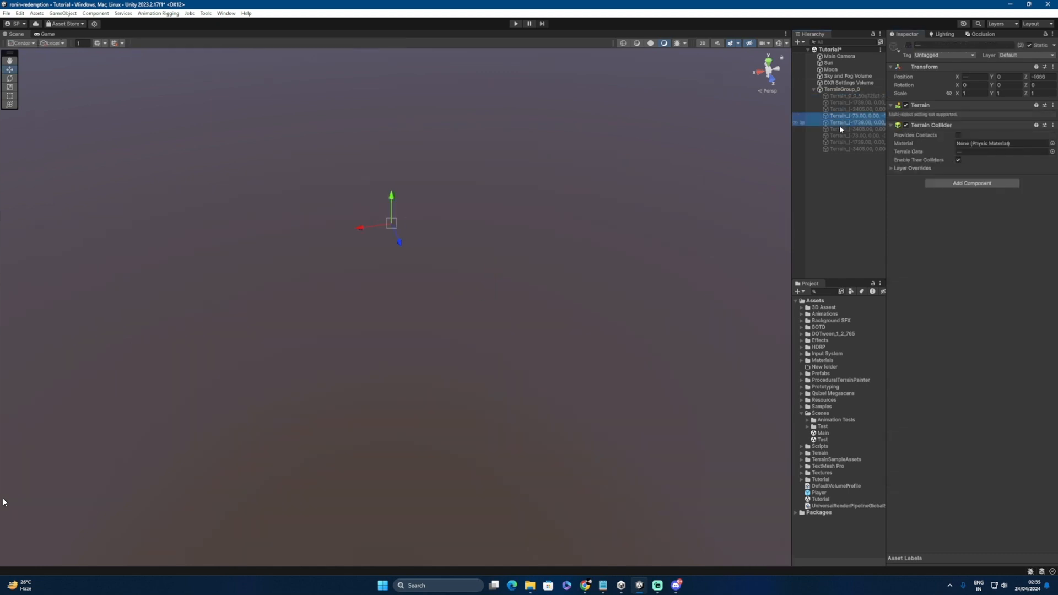
ctrl+click(849, 129)
click(909, 45)
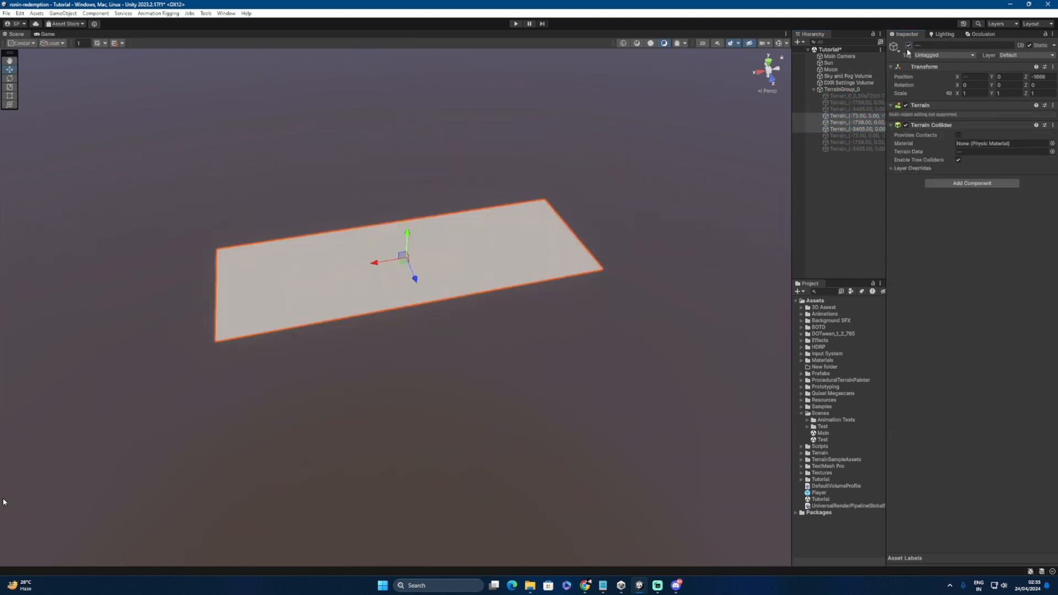
click(838, 130)
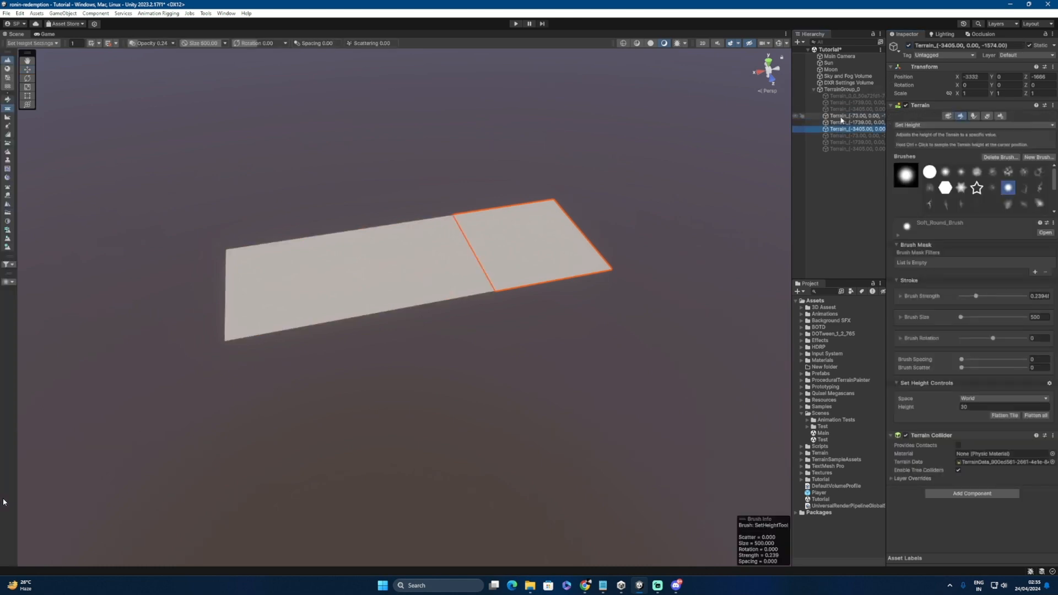
click(844, 117)
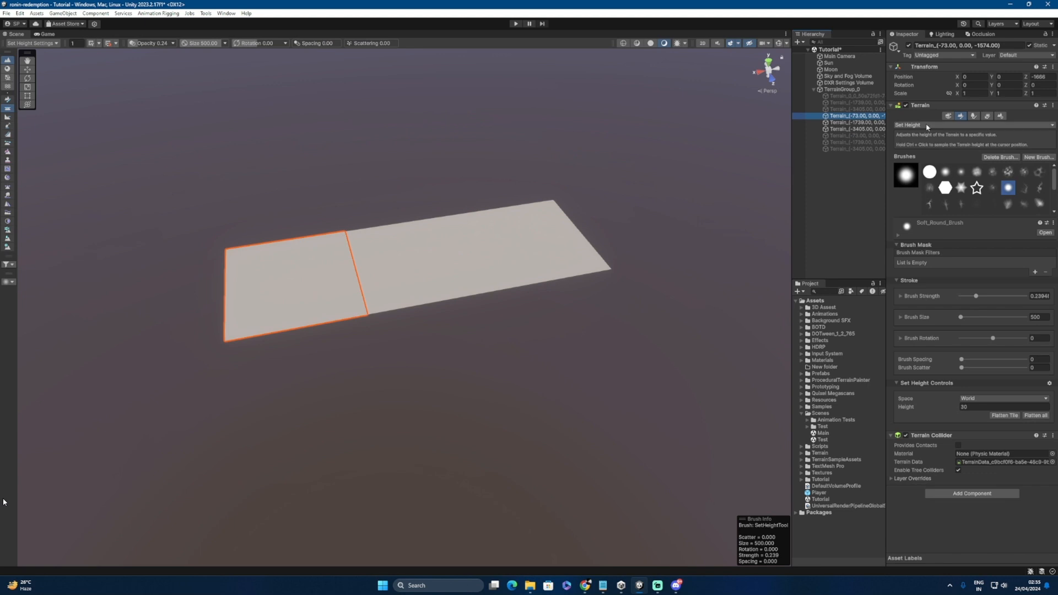
click(964, 407)
click(979, 408)
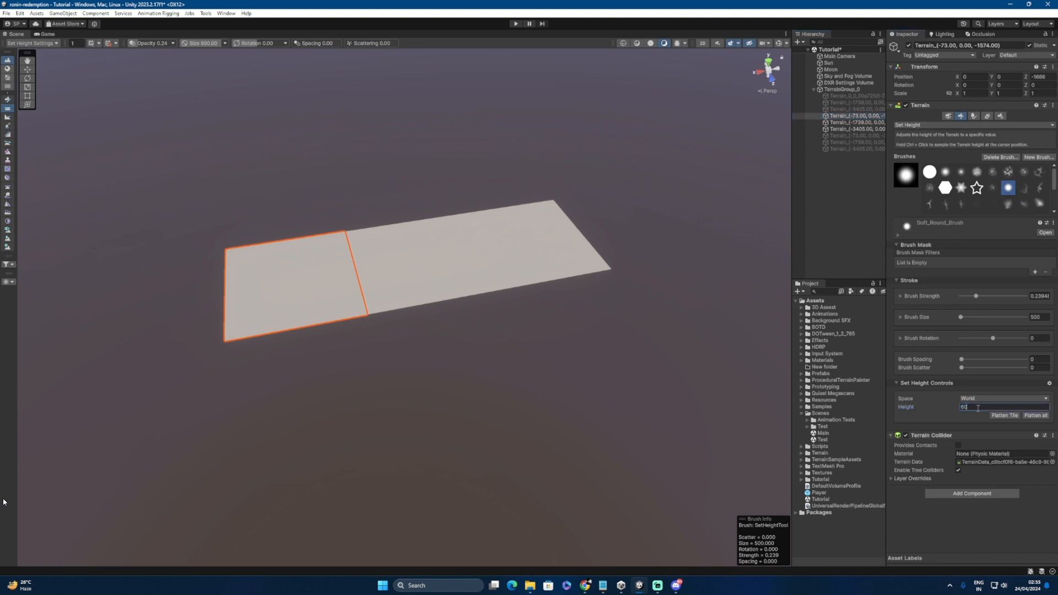
click(1036, 417)
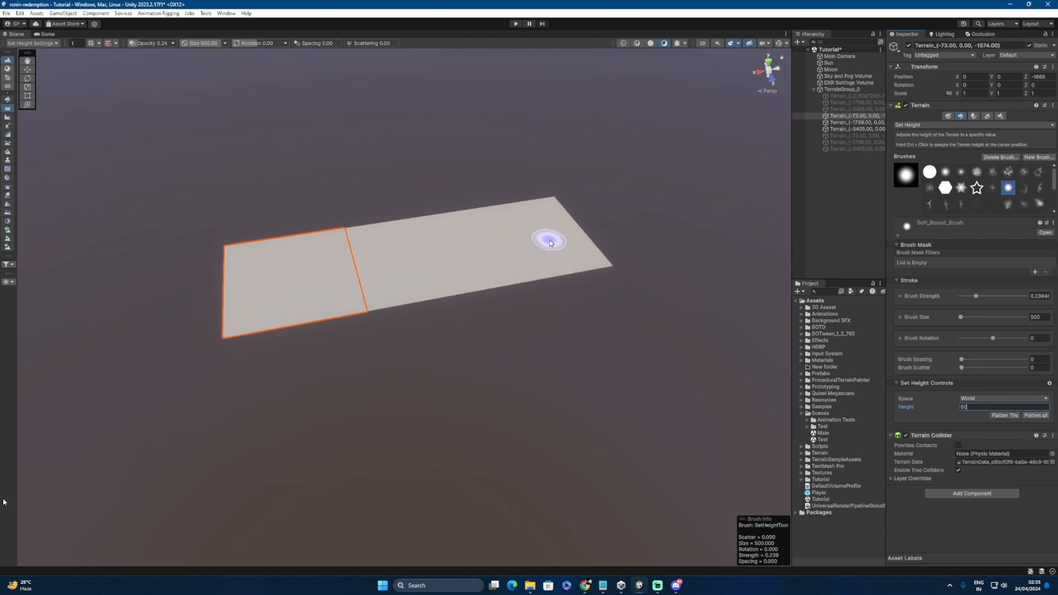
Step: Hide the second strip and reactivate the third strip of three tiles
click(842, 116)
ctrl+click(841, 122)
ctrl+click(842, 129)
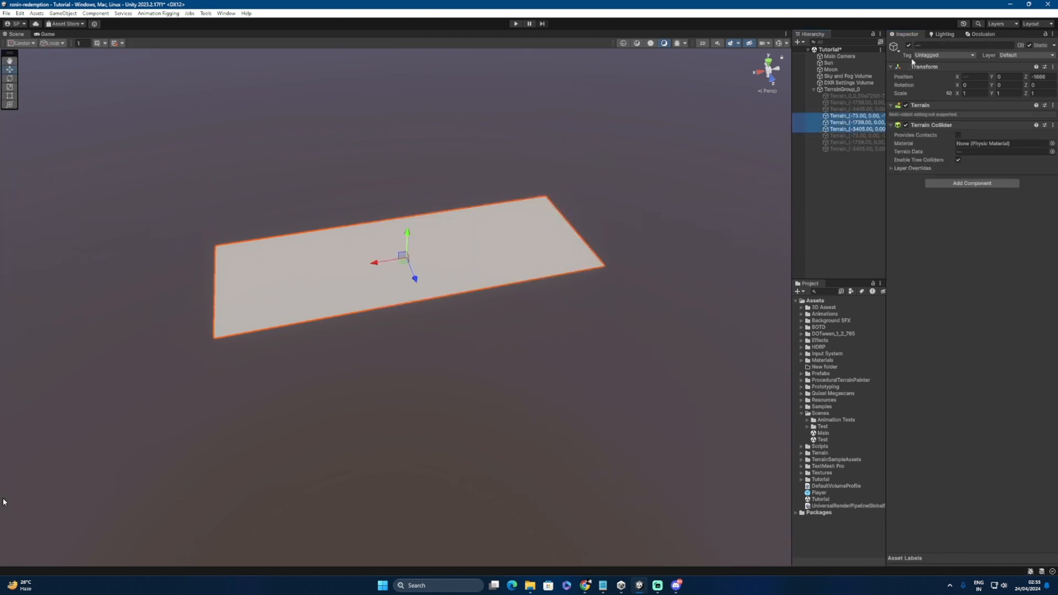
click(909, 45)
click(836, 135)
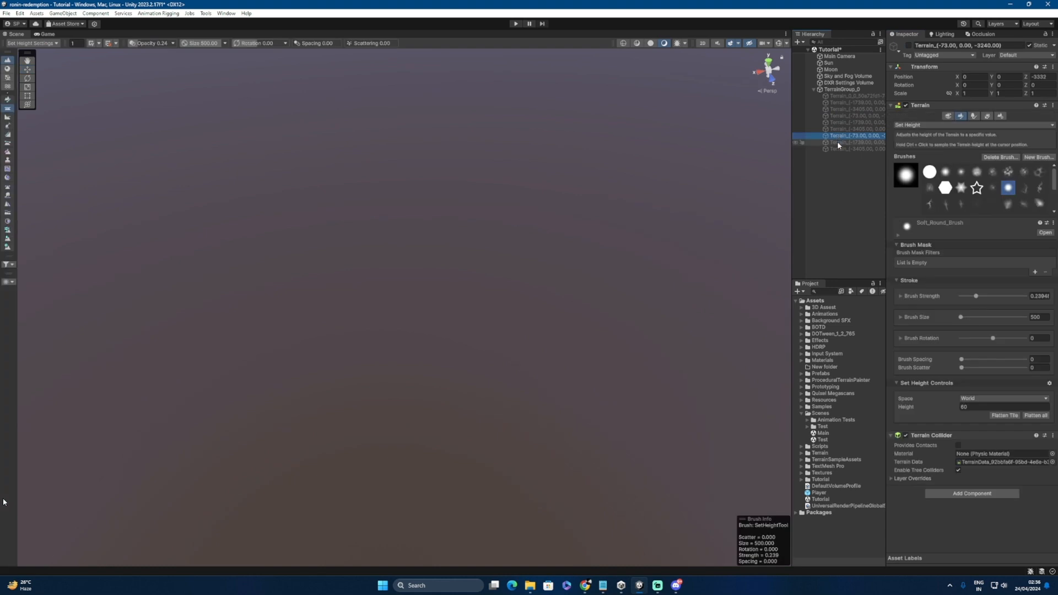
ctrl+click(838, 142)
ctrl+click(840, 149)
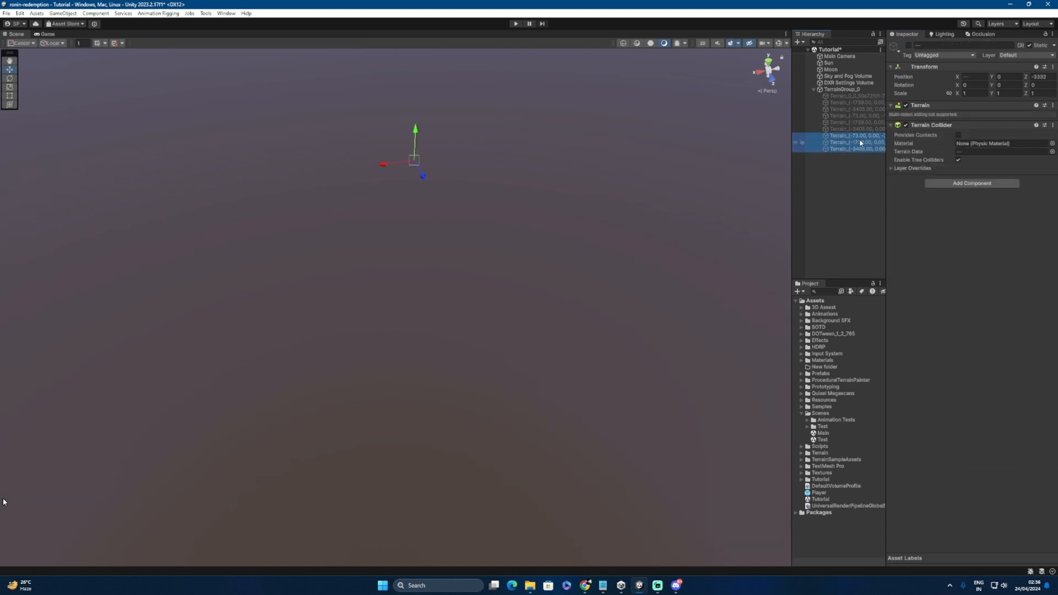
click(909, 45)
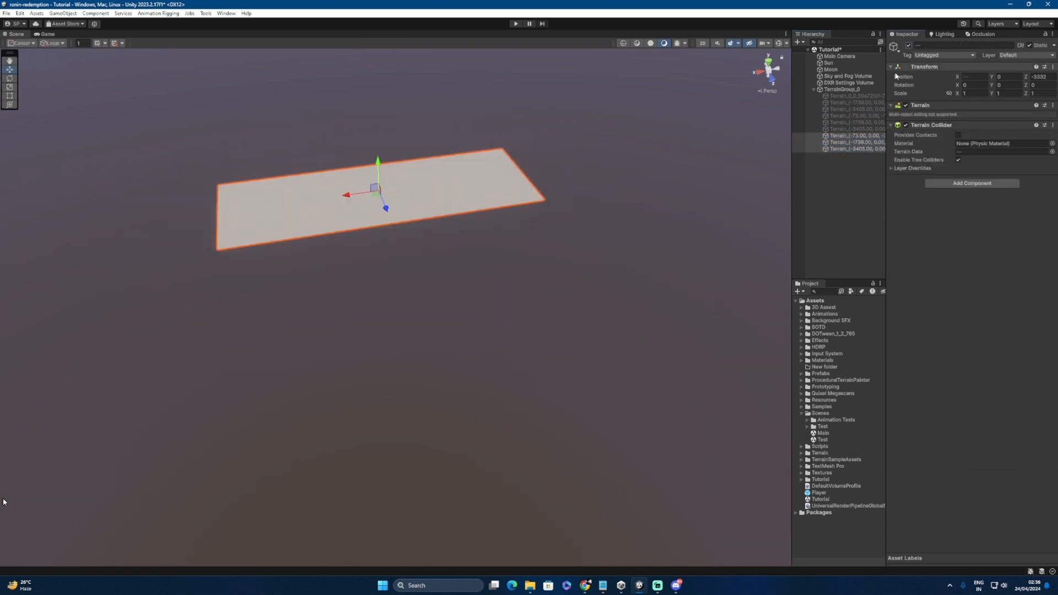
Step: Flatten the third strip to height 120, then select the six hidden tiles
click(844, 138)
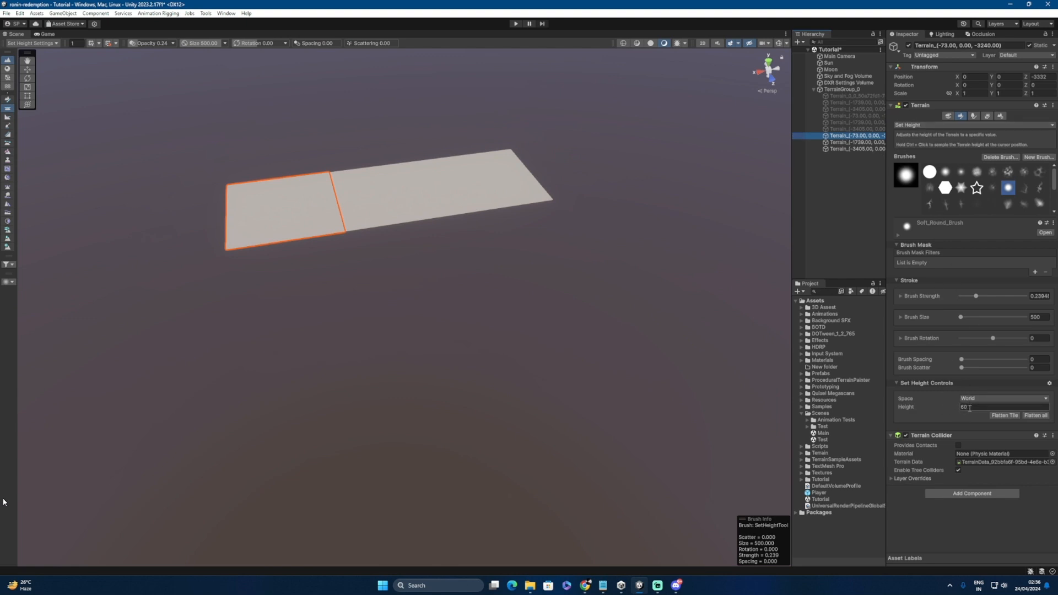
click(970, 408)
text(12)
click(1032, 417)
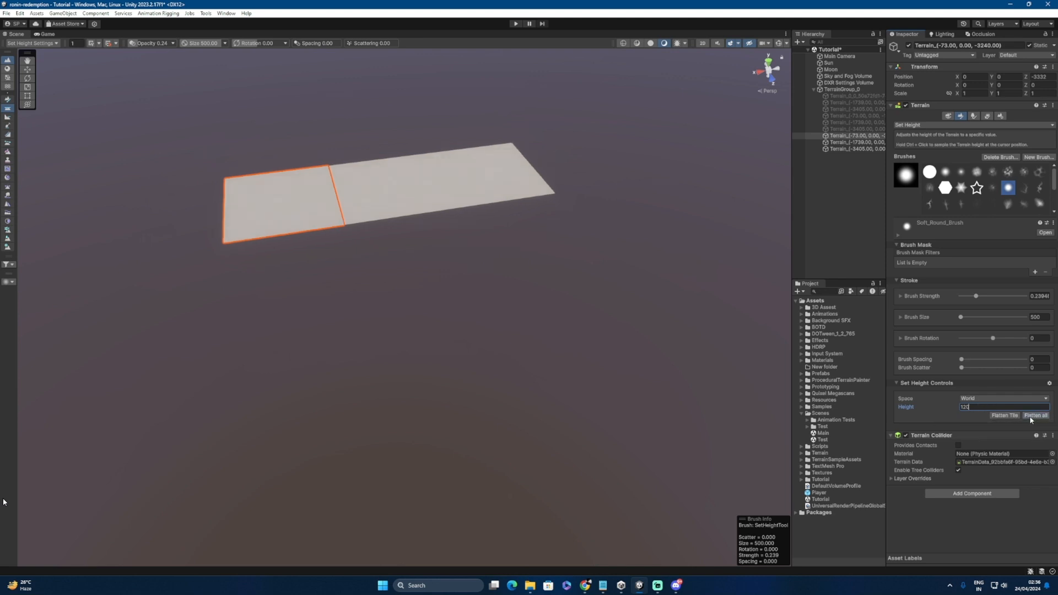
click(838, 97)
shift+click(839, 129)
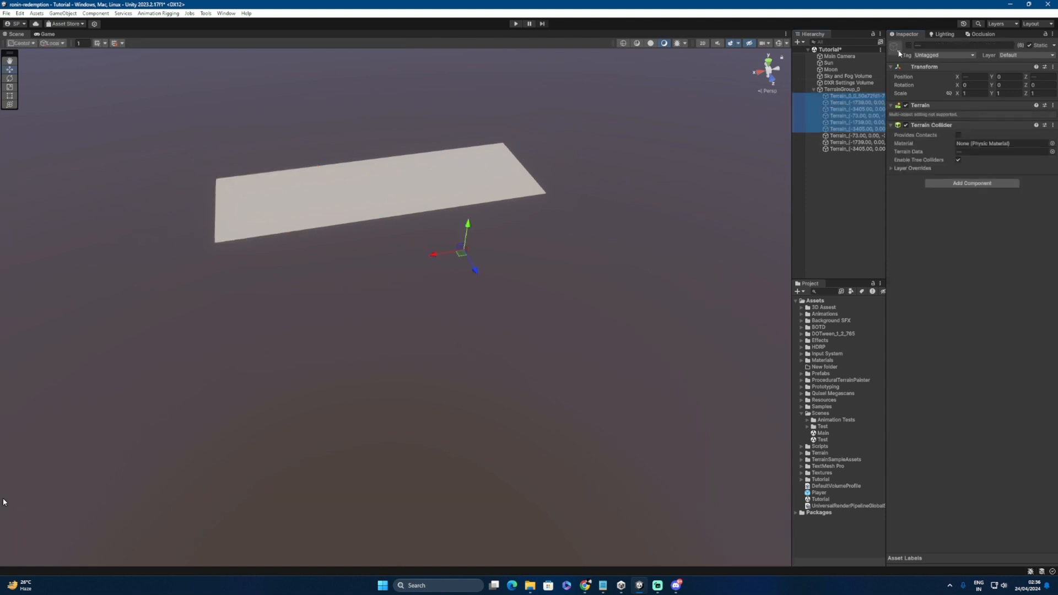
Step: Reactivate the six hidden tiles and orbit to compare the 30, 60 and 120 strips
key(f)
alt+drag(398, 296, 465, 207)
alt+right_drag(306, 296, 456, 297)
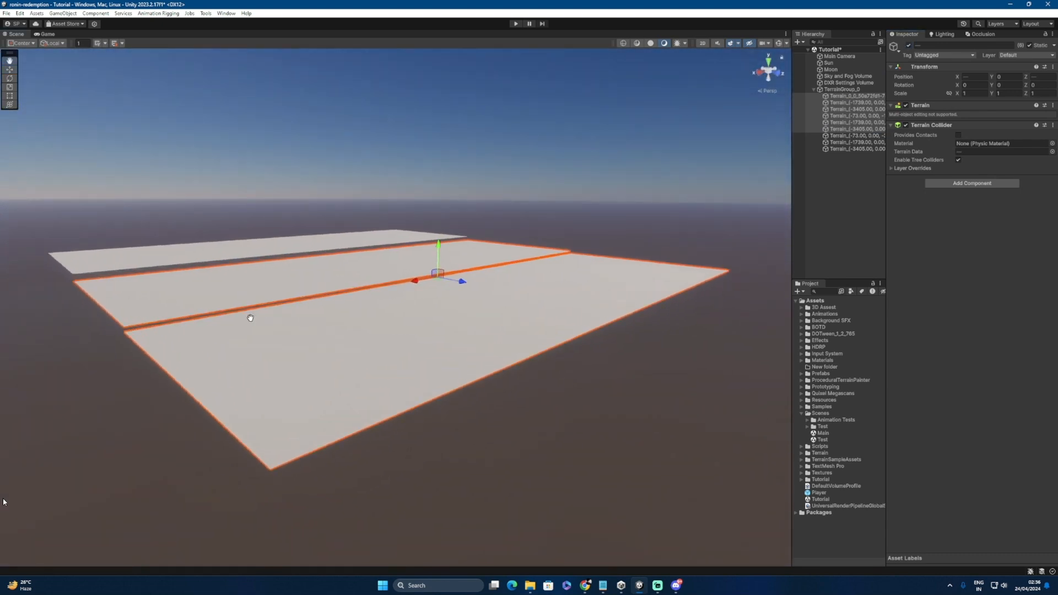
alt+drag(250, 314, 339, 349)
middle_drag(443, 340, 356, 347)
alt+drag(357, 347, 407, 340)
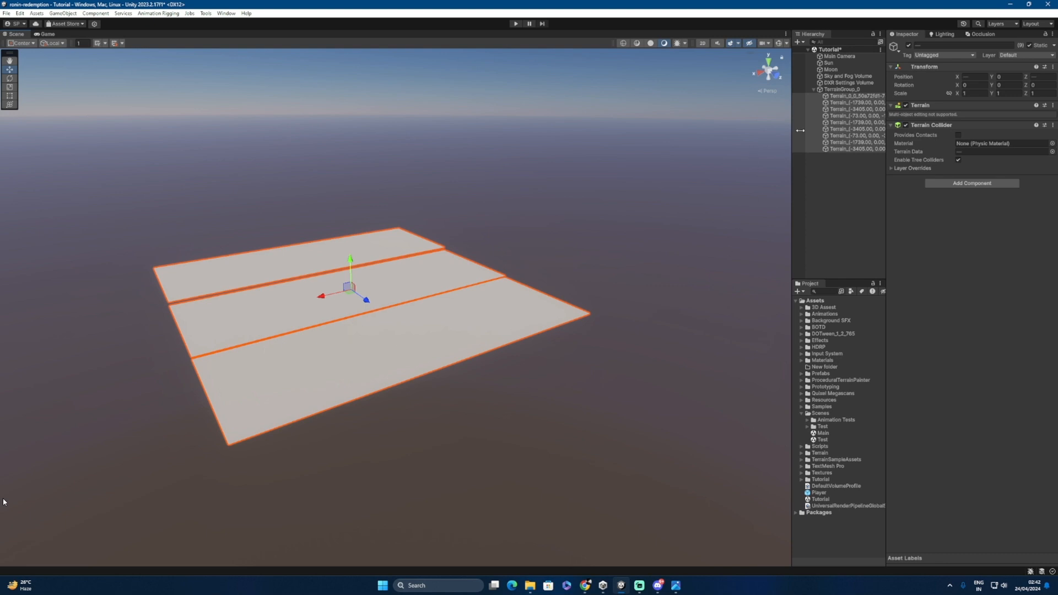
click(855, 103)
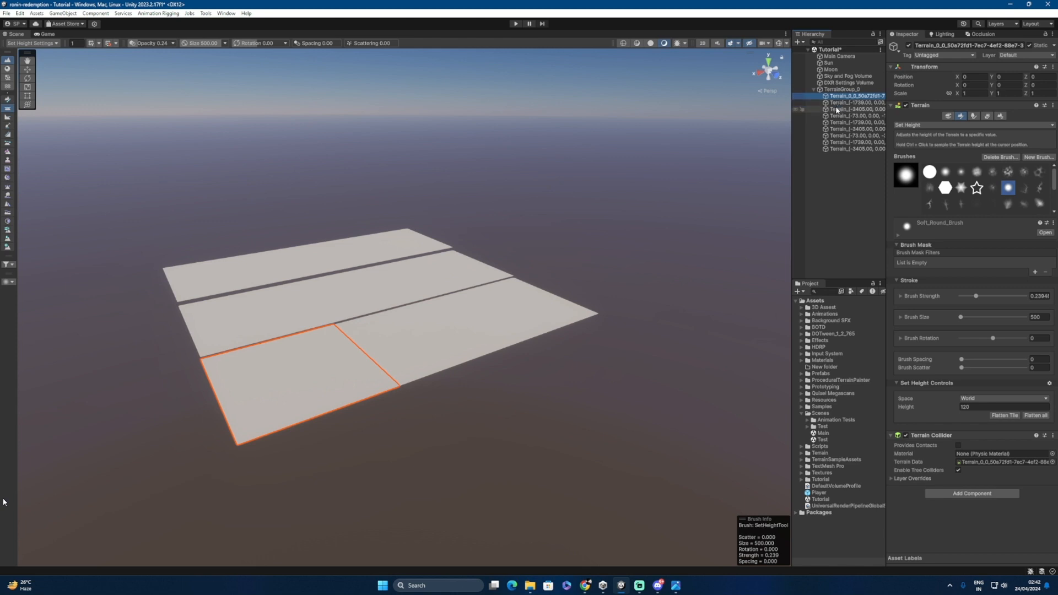
Step: Select the eight other terrain tiles in the Hierarchy and hide them
ctrl+click(836, 110)
ctrl+click(835, 116)
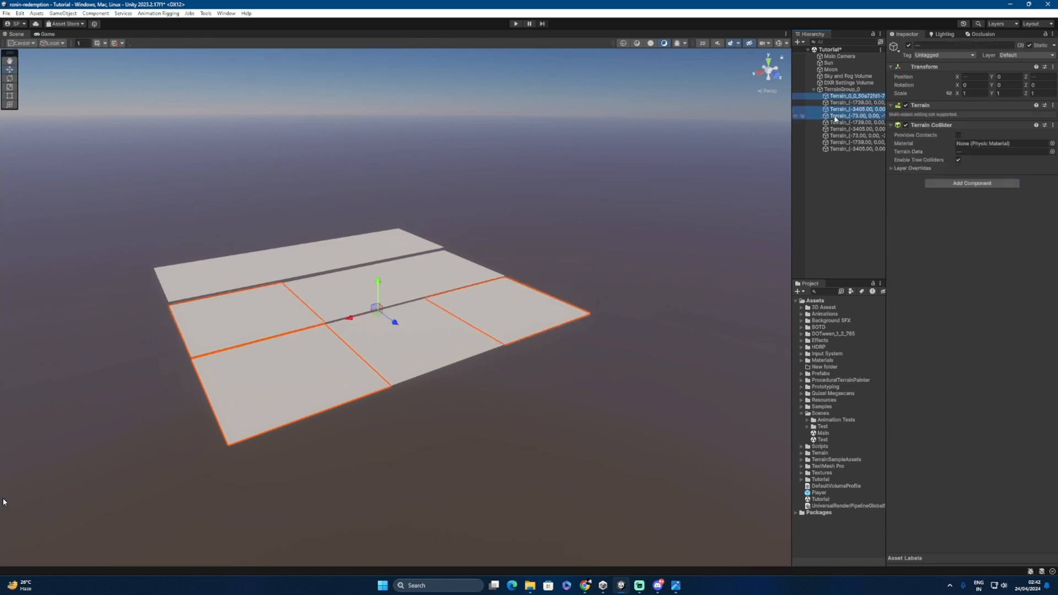
ctrl+click(834, 122)
ctrl+click(833, 129)
ctrl+click(833, 135)
ctrl+click(833, 143)
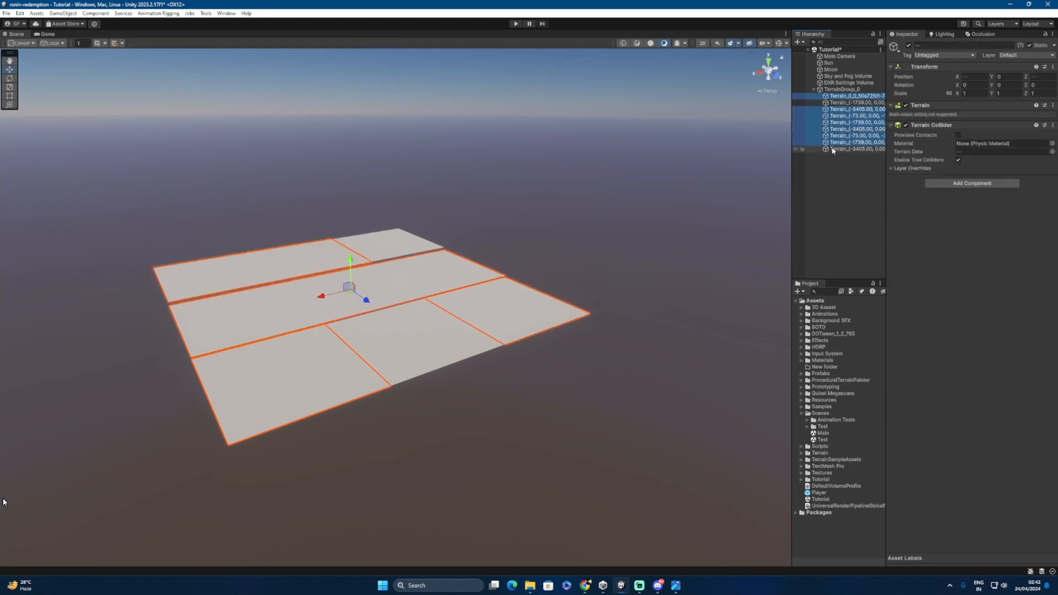
ctrl+click(833, 149)
key(h)
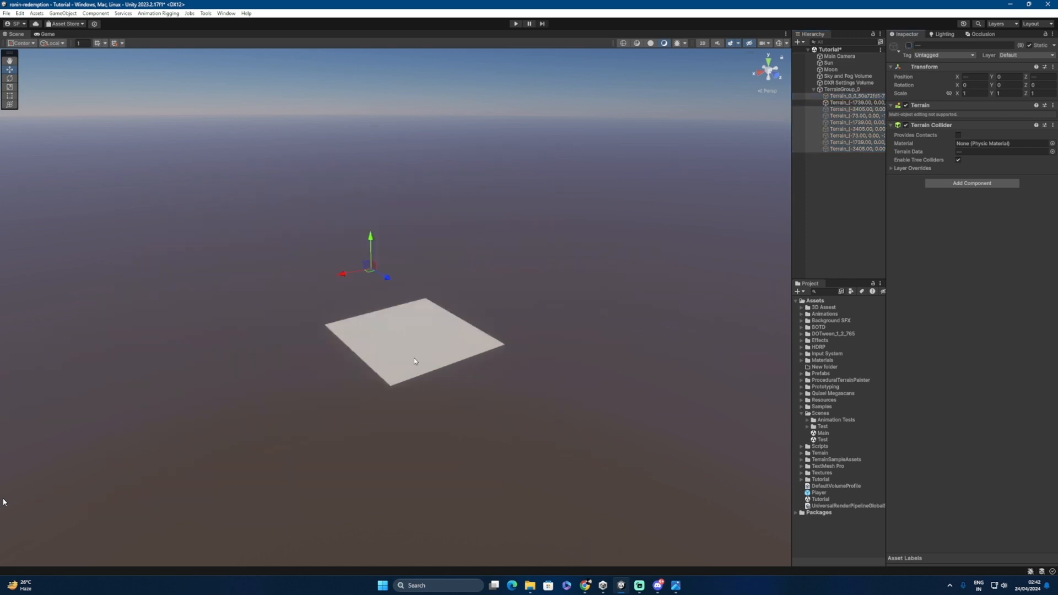
Step: Frame the lone remaining terrain tile in the Scene view and select it for editing
alt+drag(414, 358, 392, 379)
scroll(336, 382, up, 8)
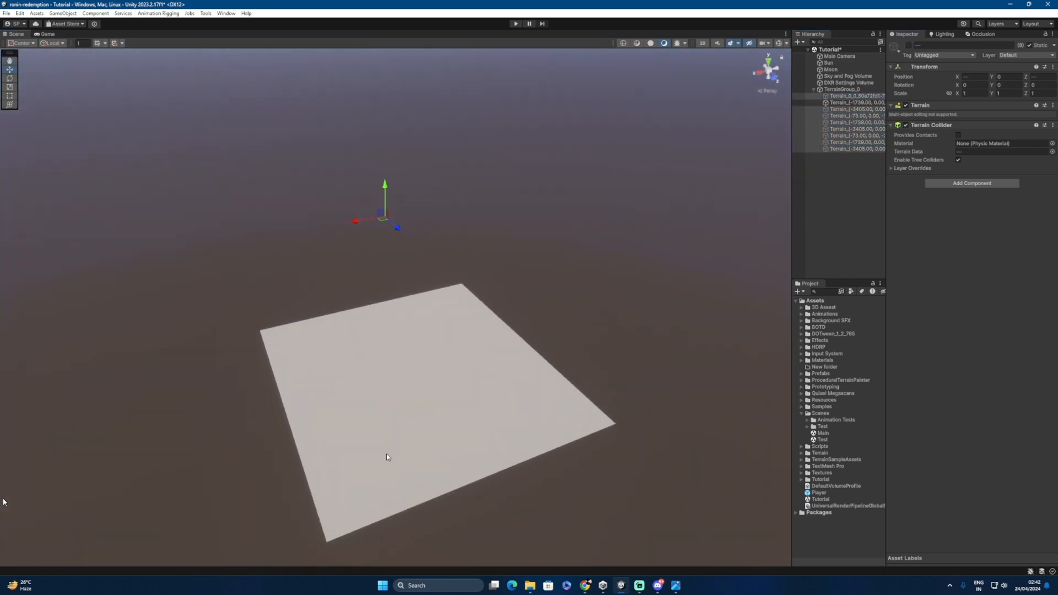
middle_drag(386, 454, 418, 412)
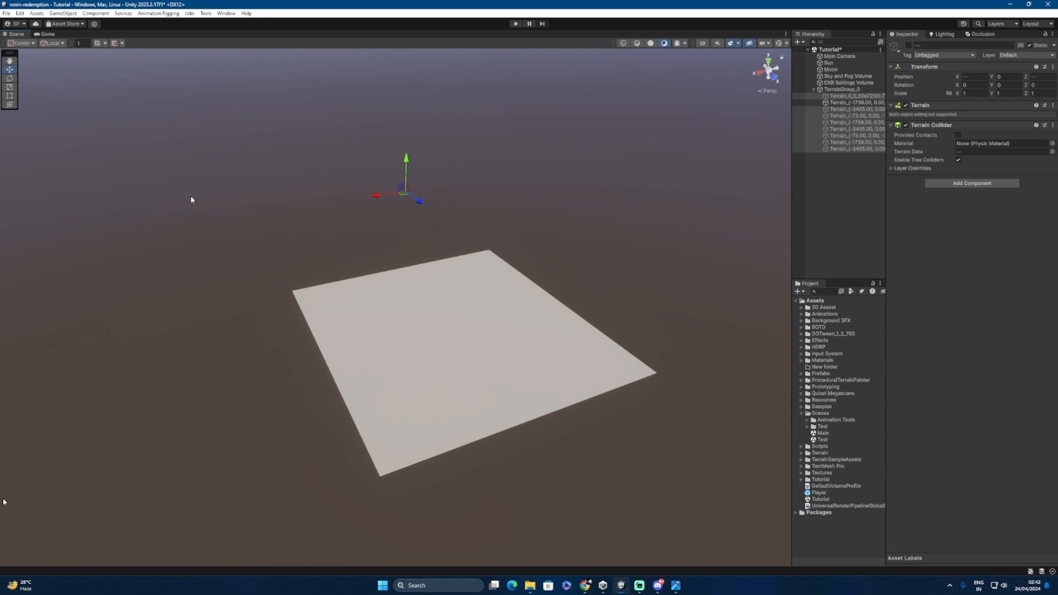
scroll(477, 396, down, 3)
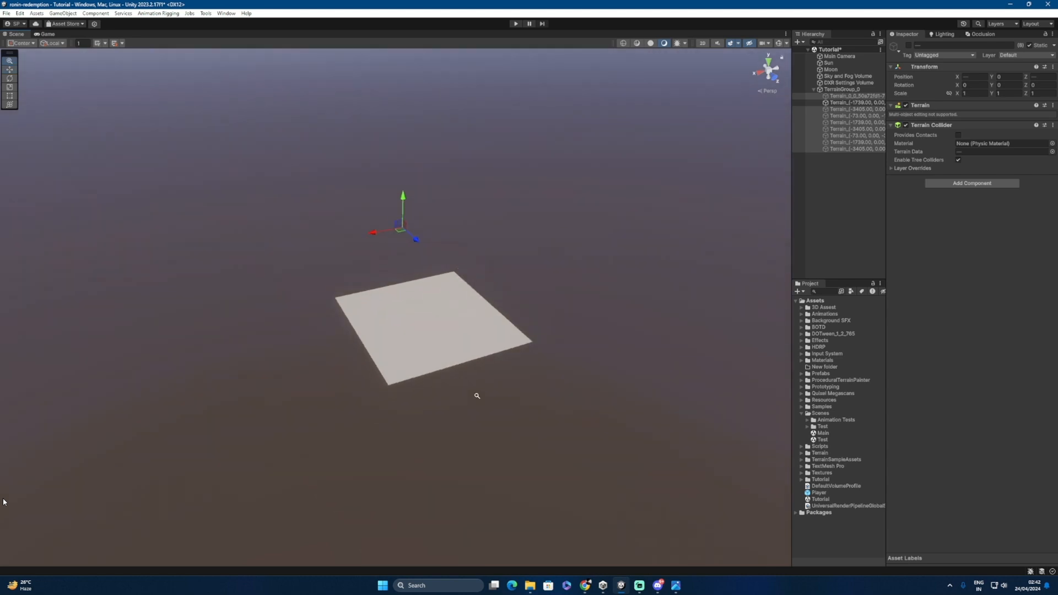
click(838, 103)
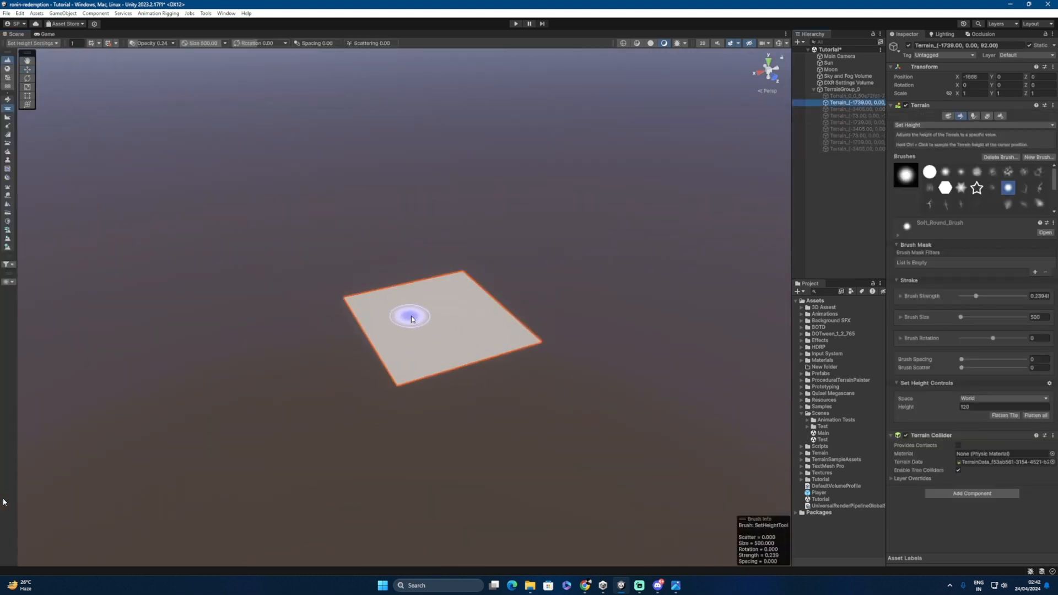
mouse_move(432, 347)
alt+mouse_down()
mouse_move(386, 326)
mouse_move(430, 325)
alt+mouse_up()
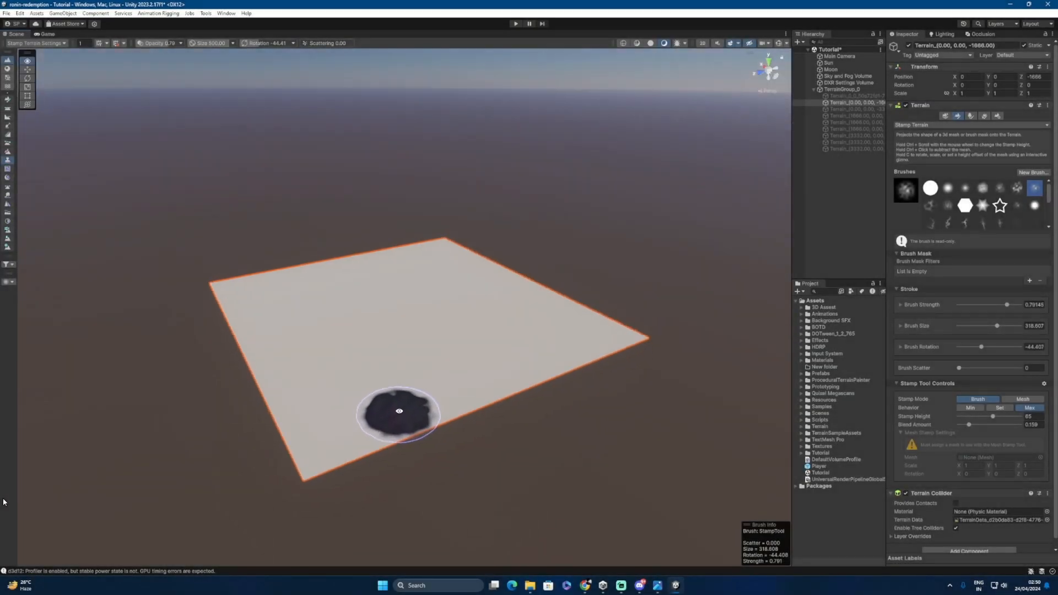
alt+drag(400, 411, 403, 409)
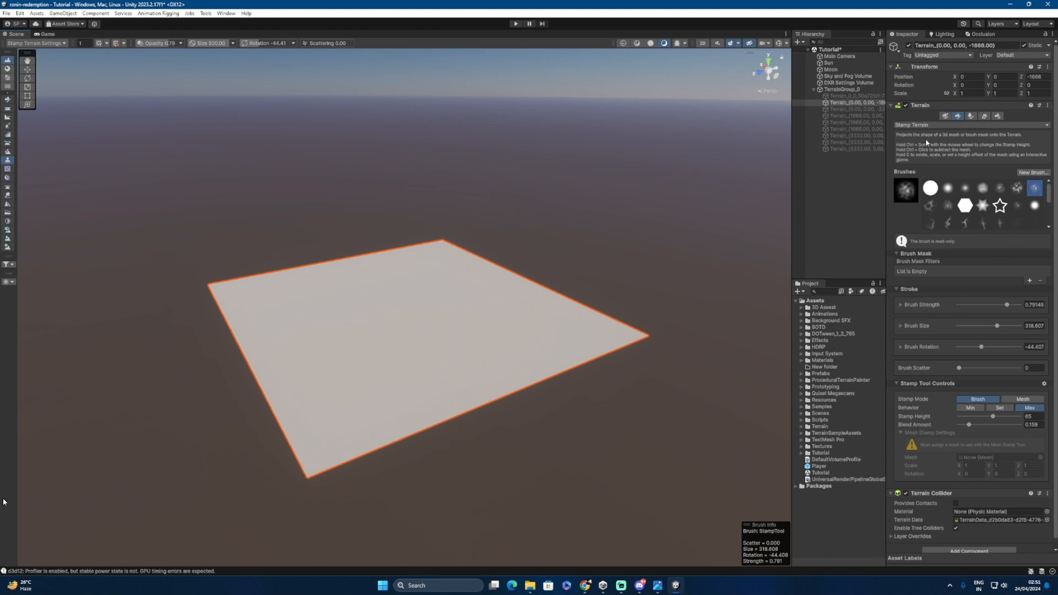
Step: Bring the Demo Map With Grid.jpg reference image forward from the taskbar
click(658, 585)
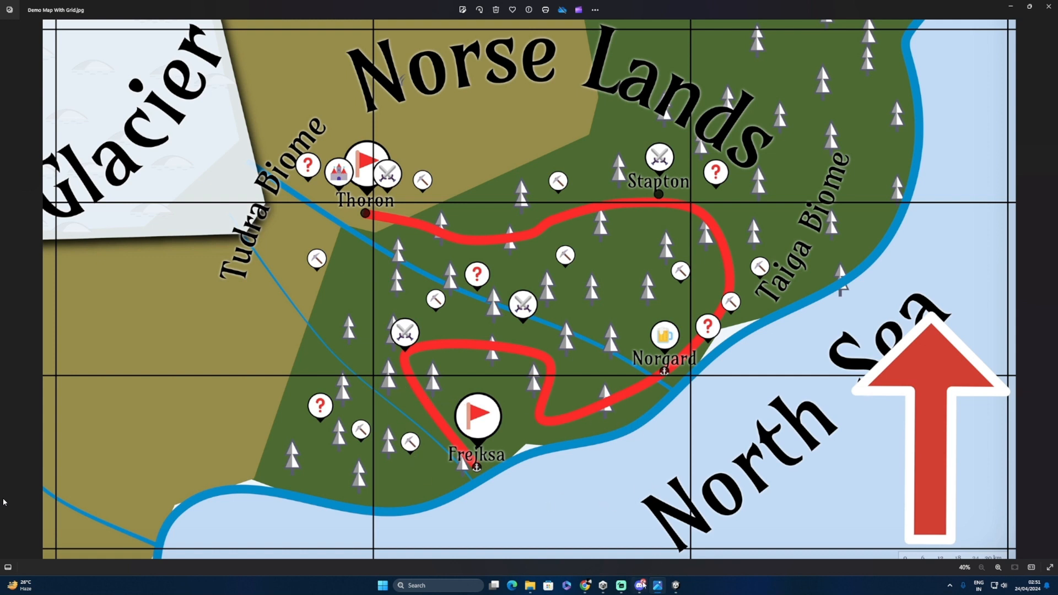
Step: After reviewing the gridded Norse Lands map, switch back to the Unity terrain scene
click(676, 585)
Step: Keep the Stamp Terrain tool and choose the Terrainstamp_Mountain02_Brush
scroll(363, 380, up, 4)
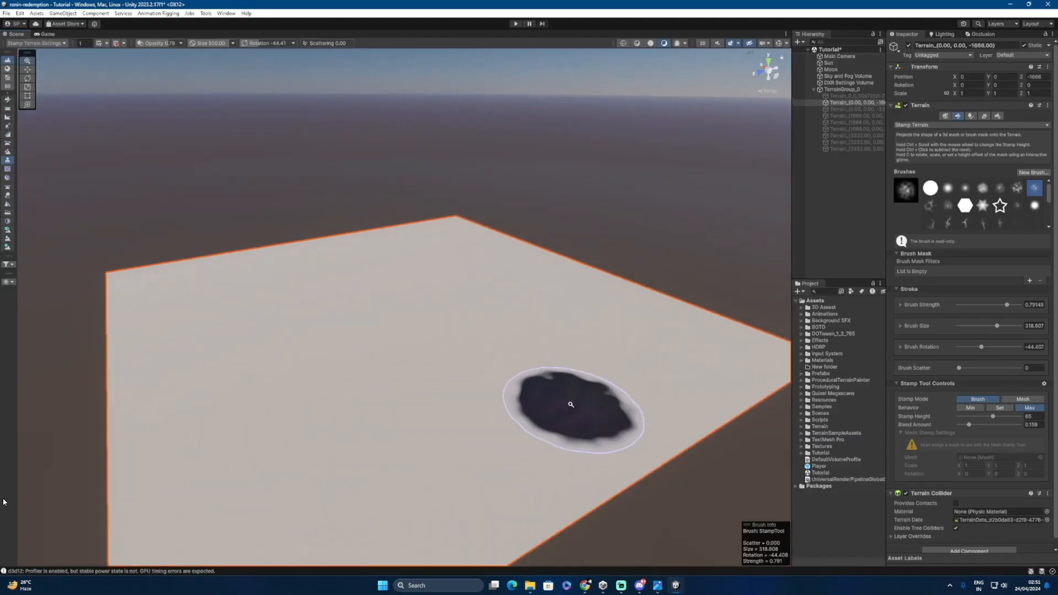
scroll(464, 326, down, 5)
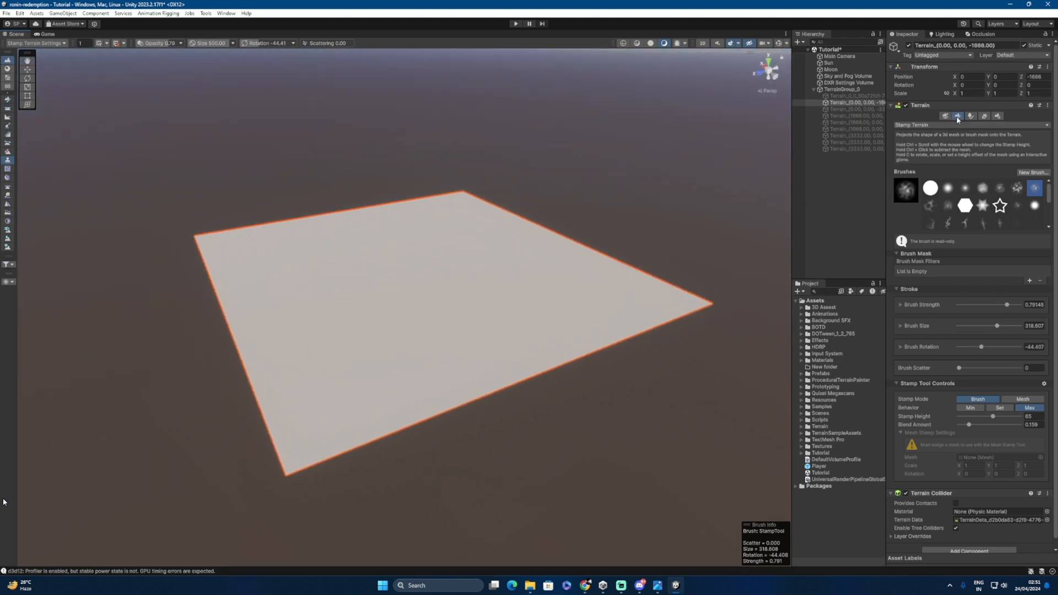
click(922, 127)
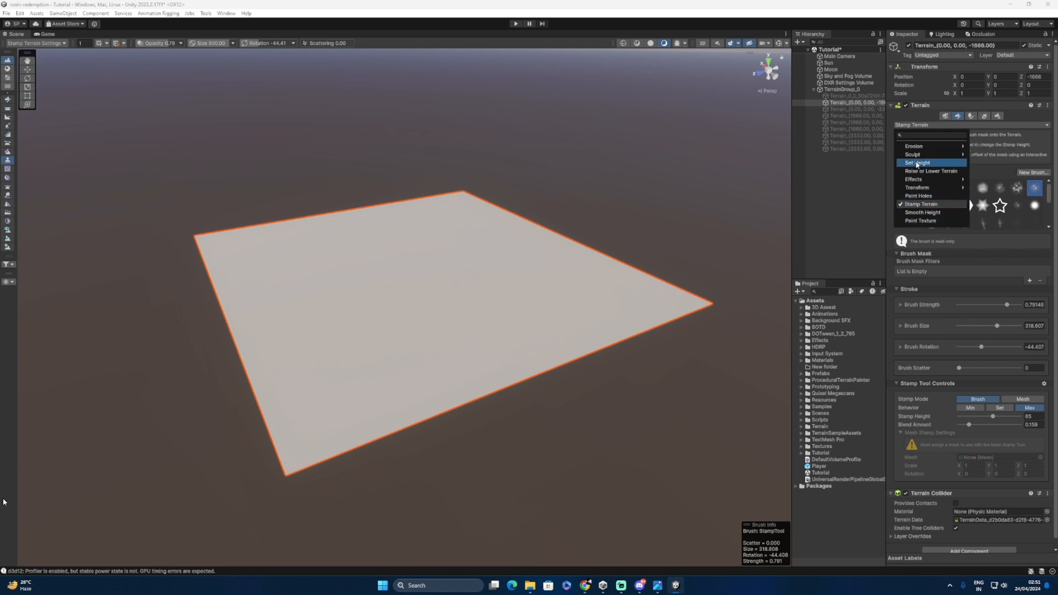
click(912, 207)
scroll(980, 225, down, 3)
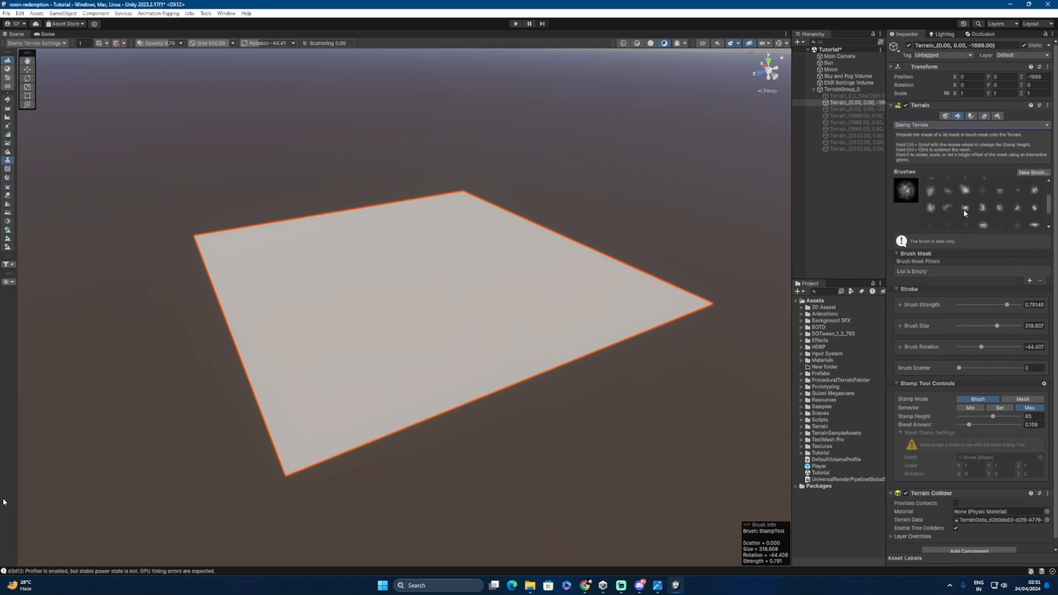
click(931, 208)
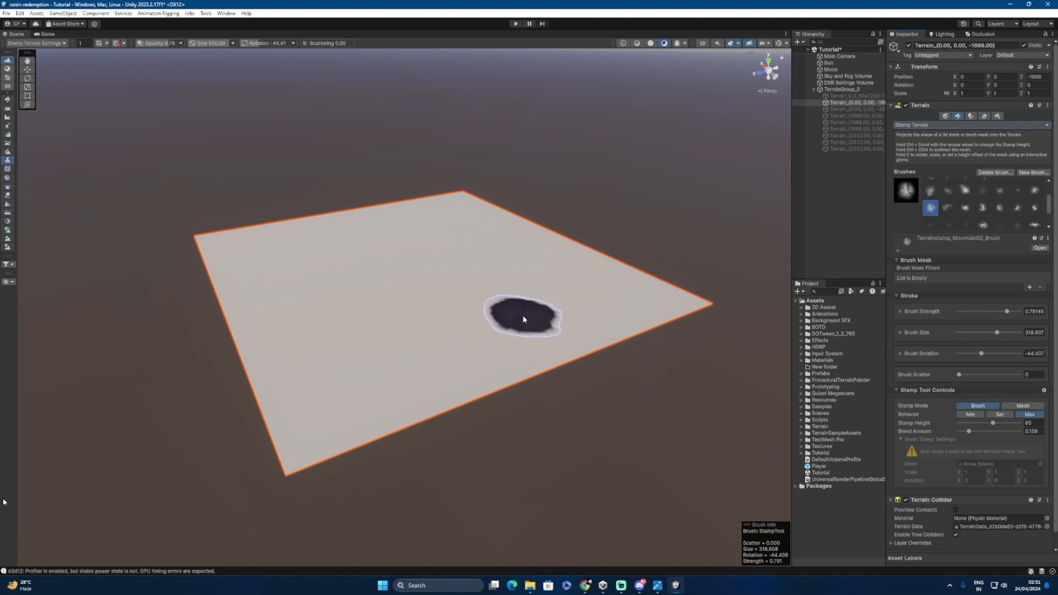
Step: Stamp three mountains: one on the terrain's right side and two on the left
click(522, 315)
click(352, 273)
click(326, 347)
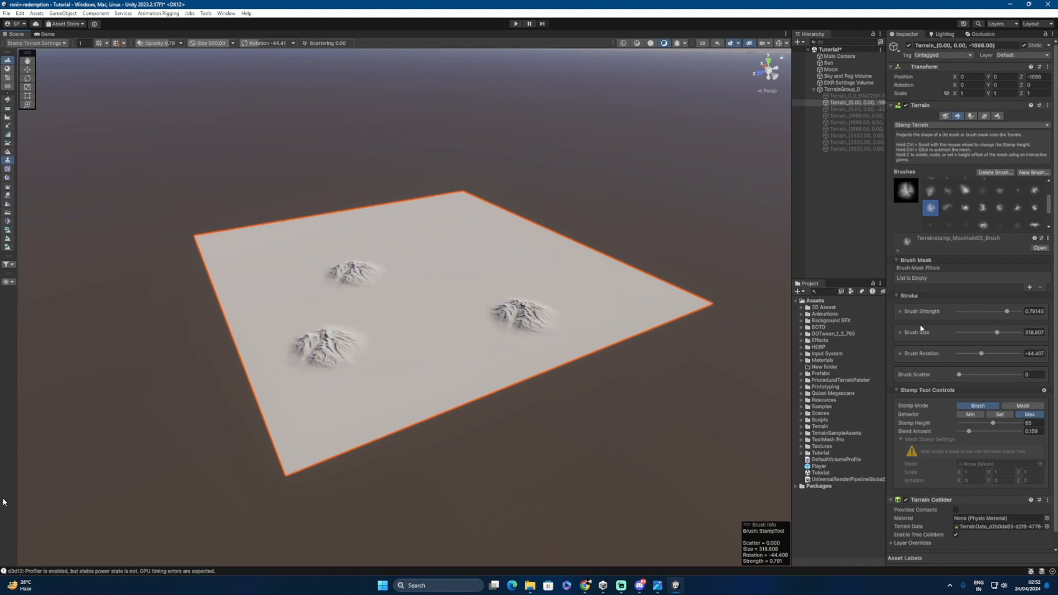
click(949, 125)
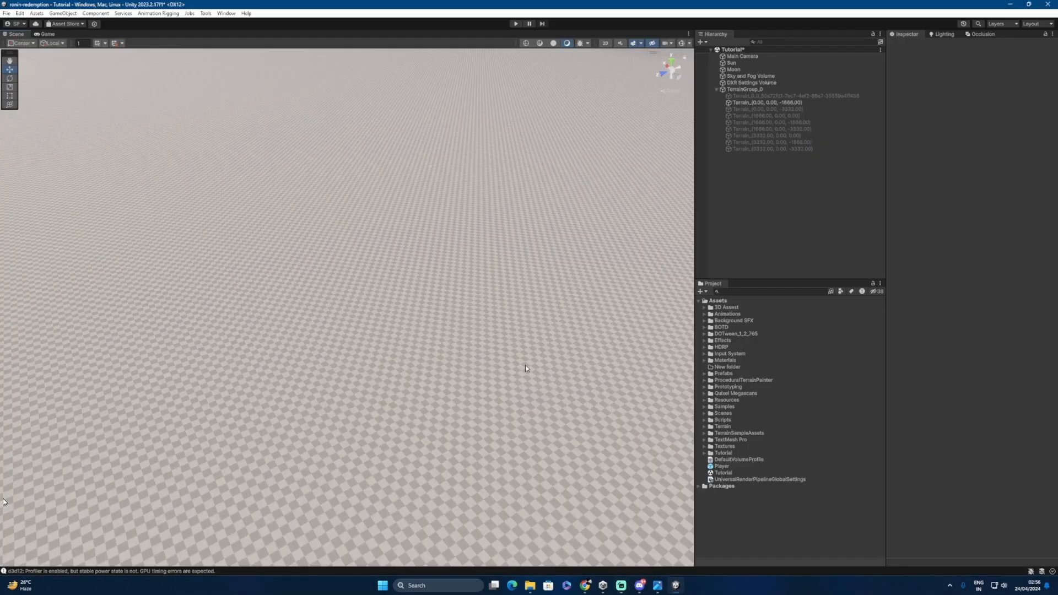
Step: Zoom in on the mountains and expand Assets > Terrain > Terrain Layers in the Project panel
scroll(505, 354, down, 6)
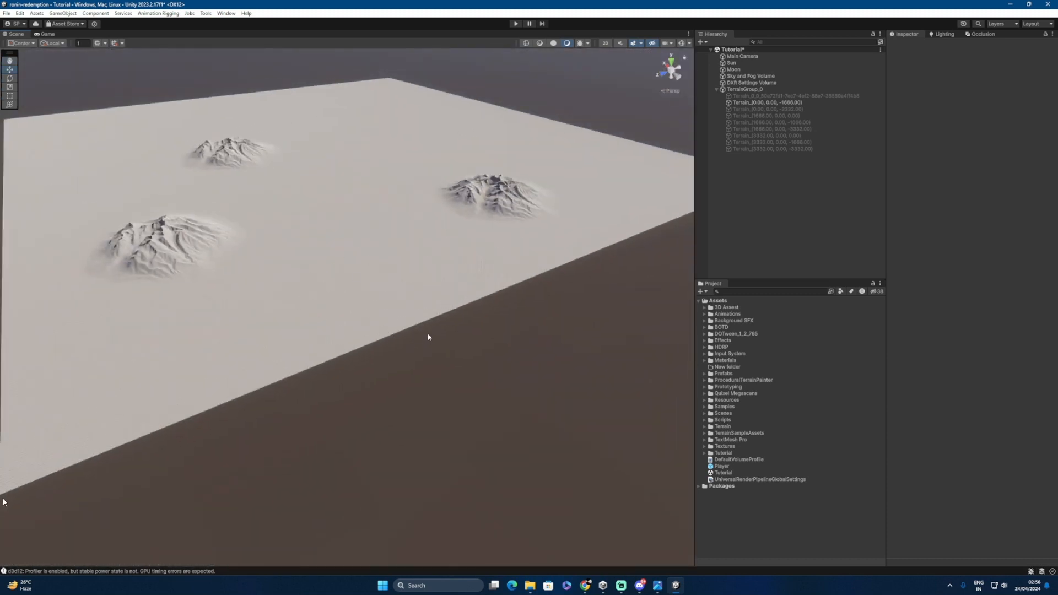
middle_drag(307, 316, 381, 316)
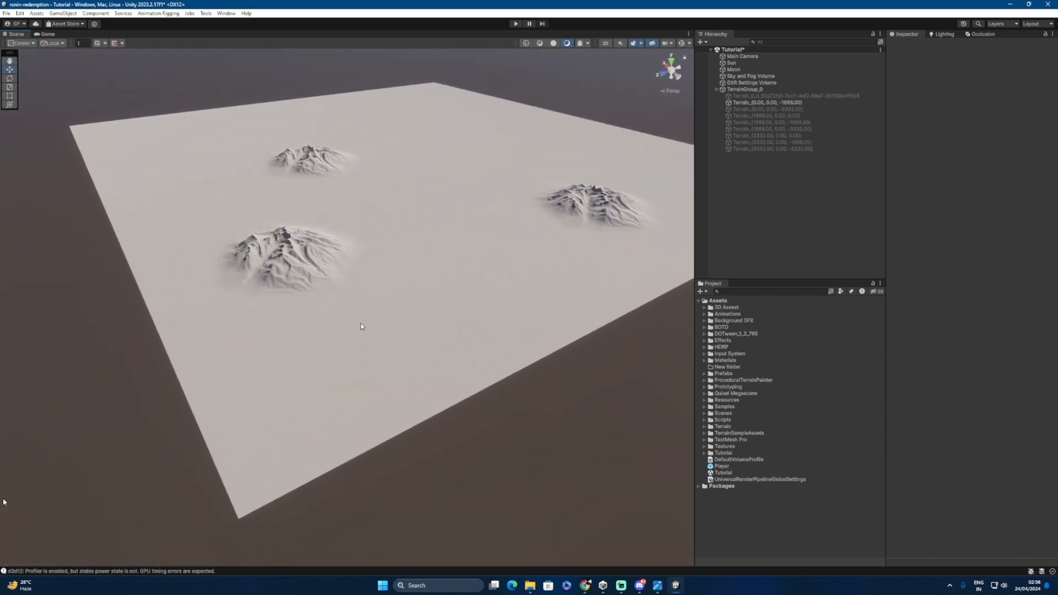
middle_drag(388, 303, 338, 319)
alt+right_drag(317, 334, 312, 265)
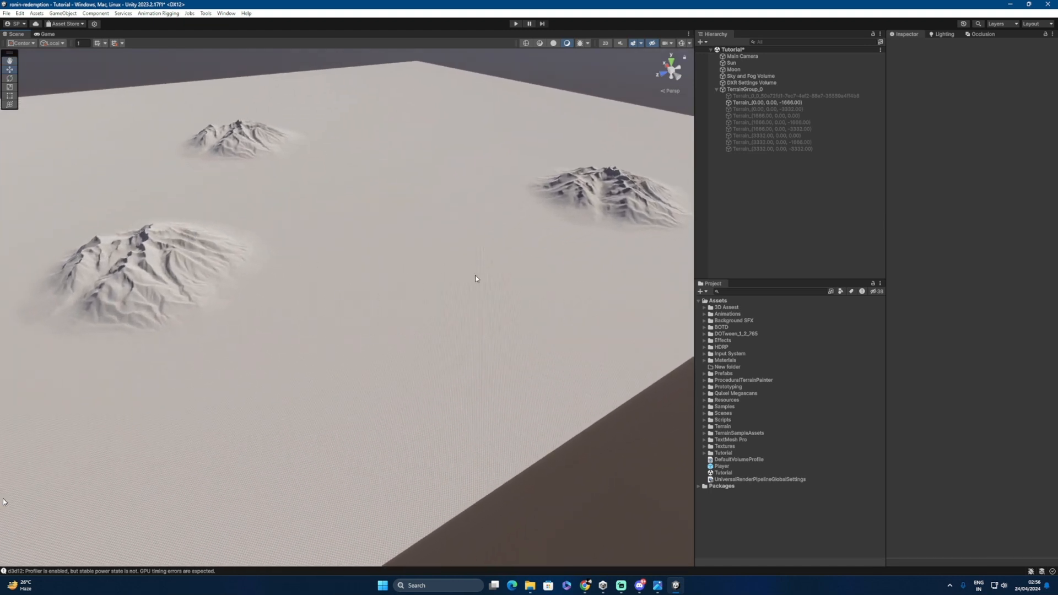
click(704, 428)
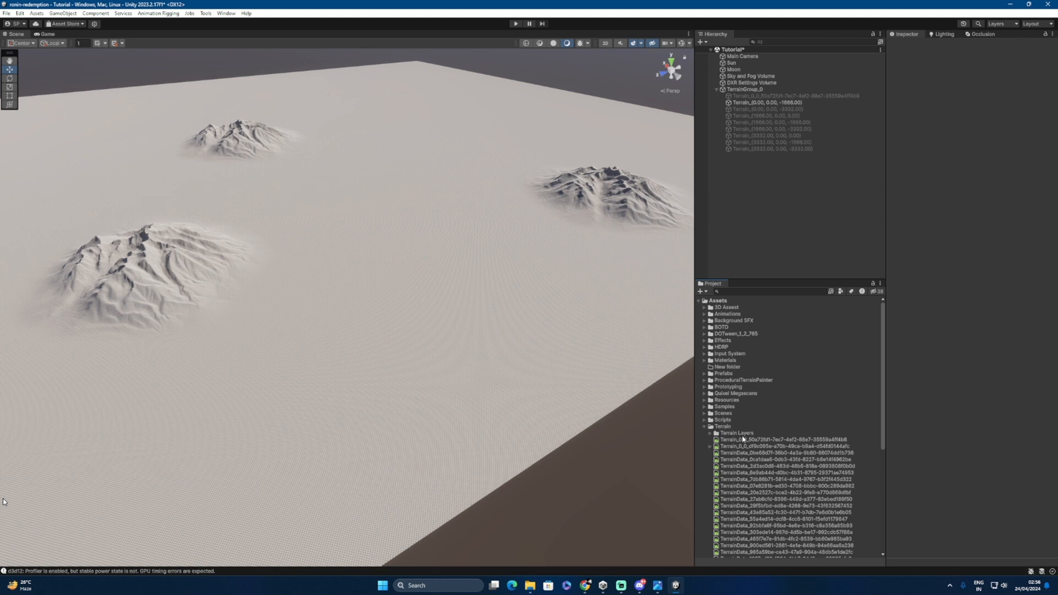
click(711, 434)
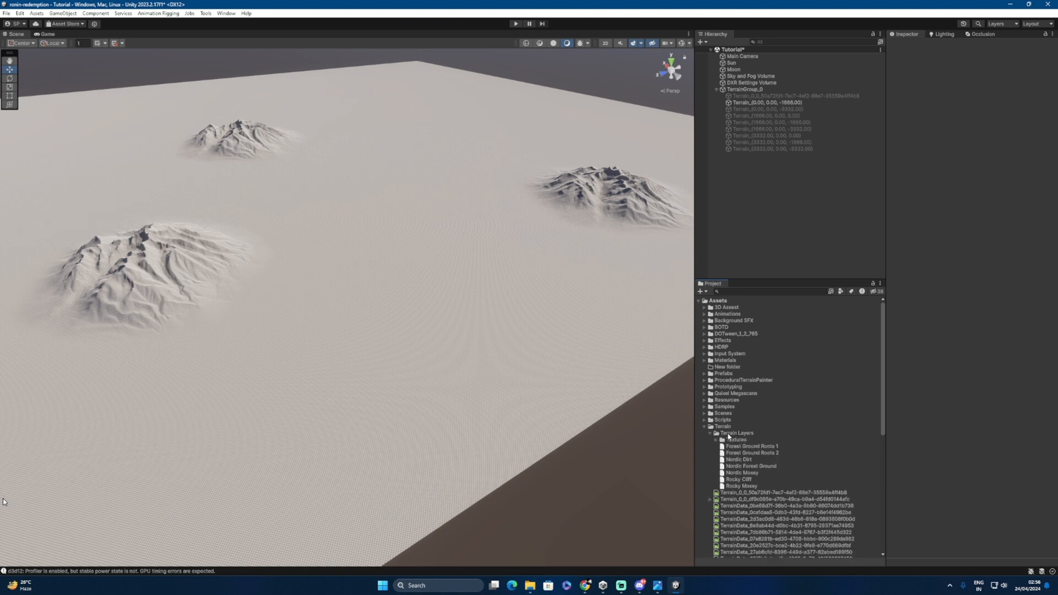
Step: Create a new terrain layer in the Terrain Layers folder named Sand
right_click(728, 435)
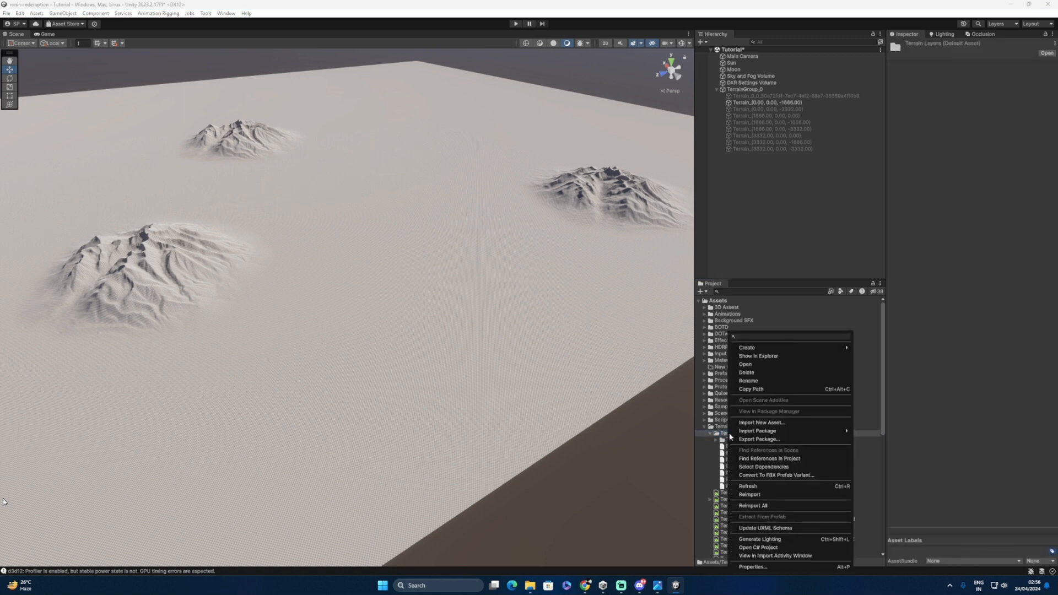
mouse_move(761, 349)
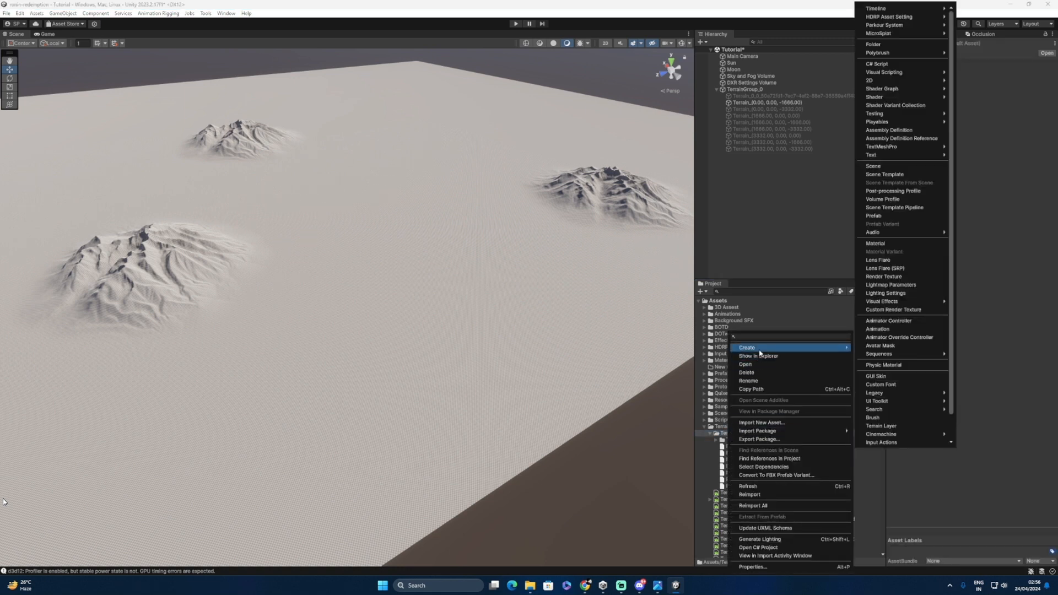
click(881, 426)
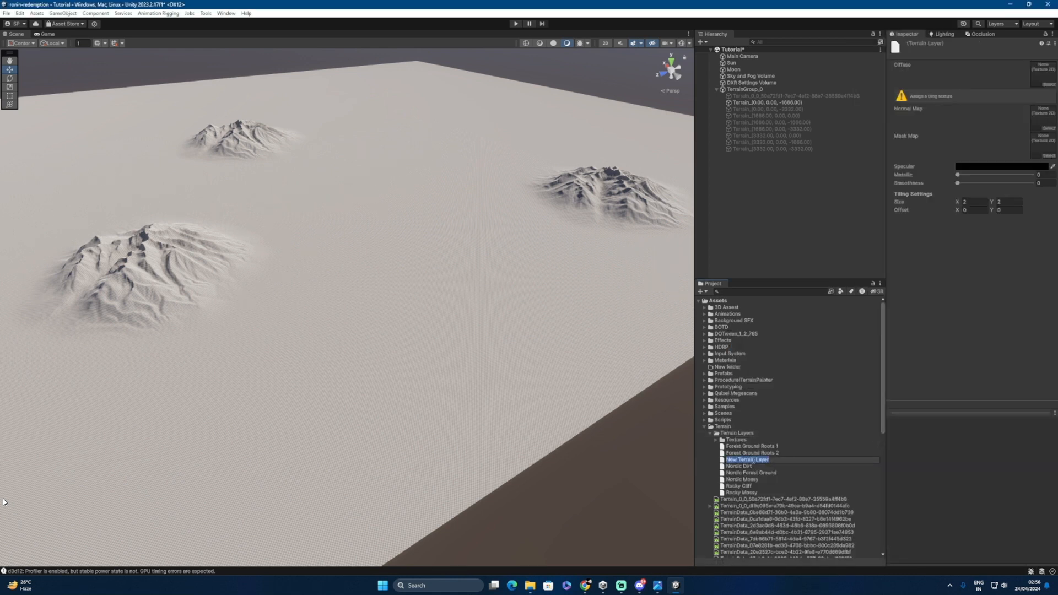
text(Sand)
key(Return)
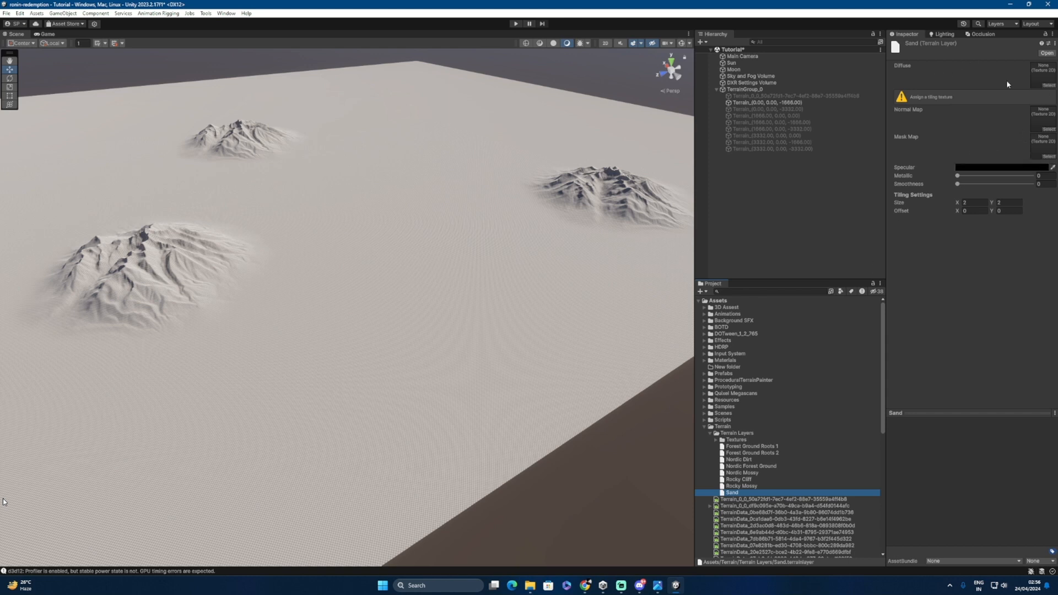
Step: Assign the Quixel sand albedo as Diffuse and the sand normal as Normal Map
click(717, 440)
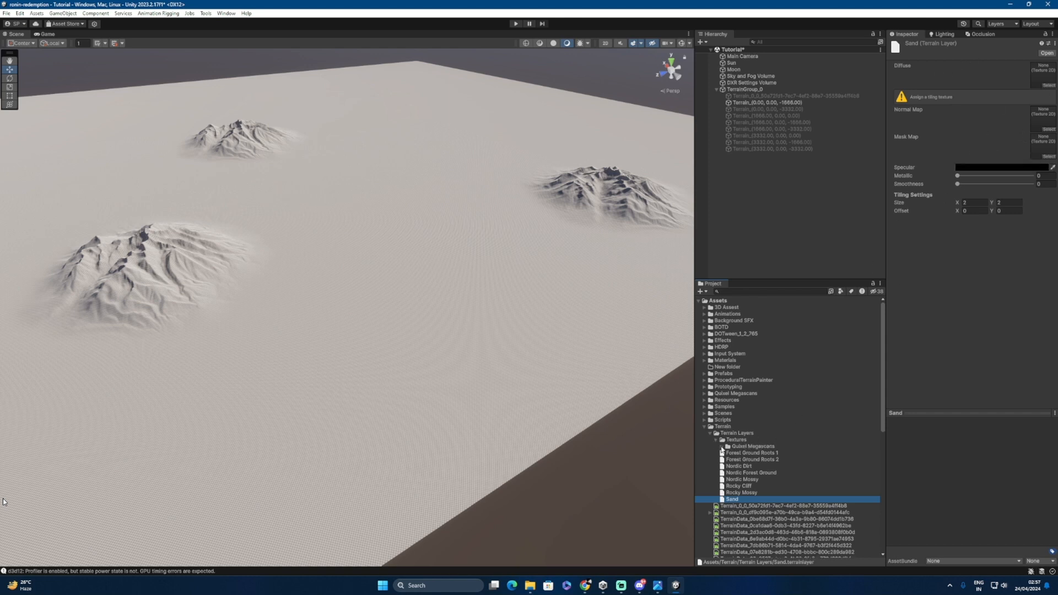
click(721, 447)
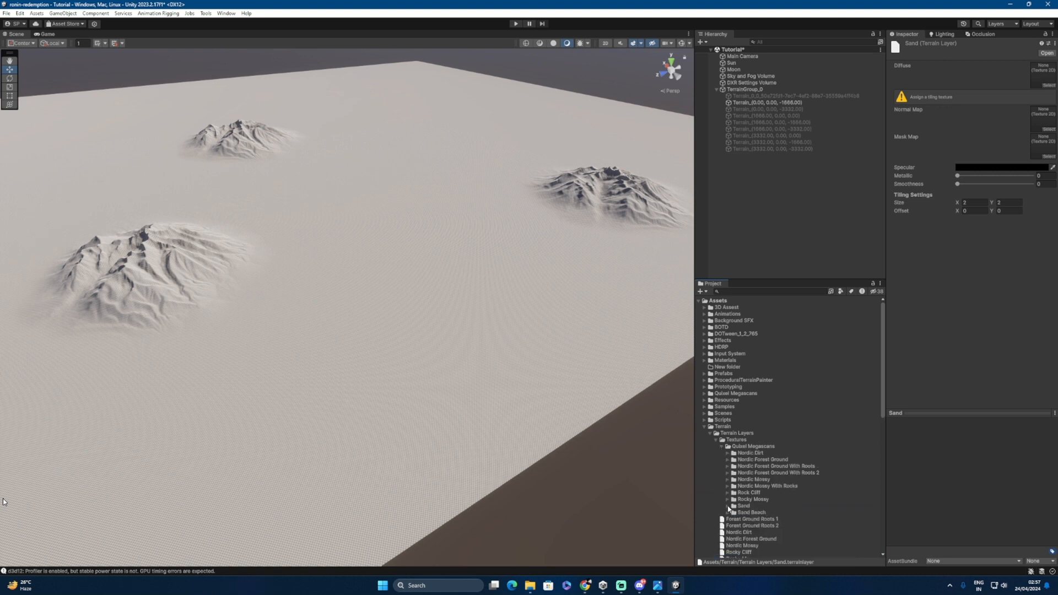
click(728, 506)
scroll(759, 501, down, 3)
scroll(759, 501, down, 2)
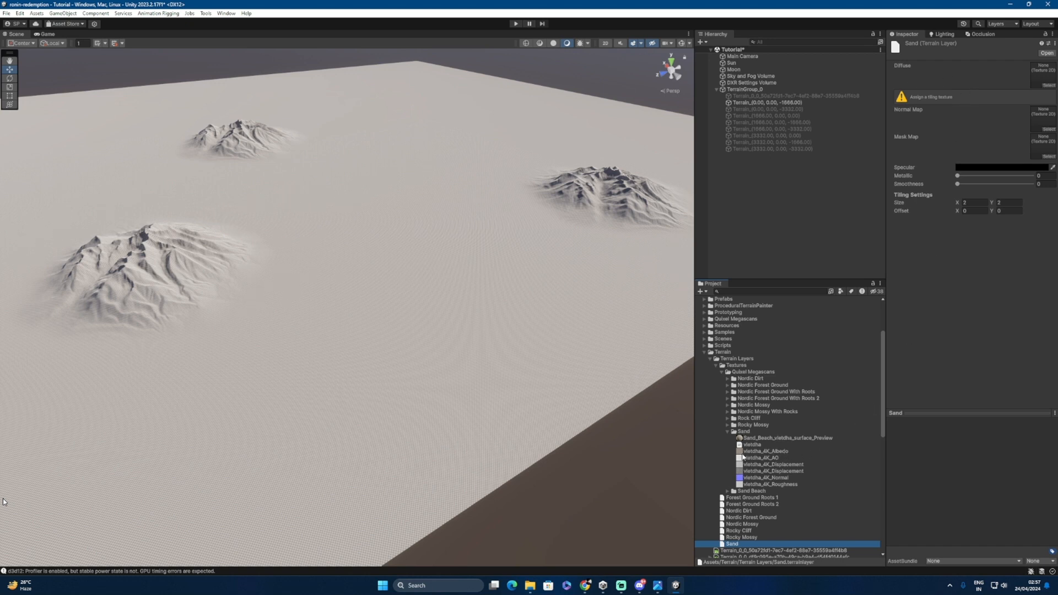
drag(745, 453, 986, 191)
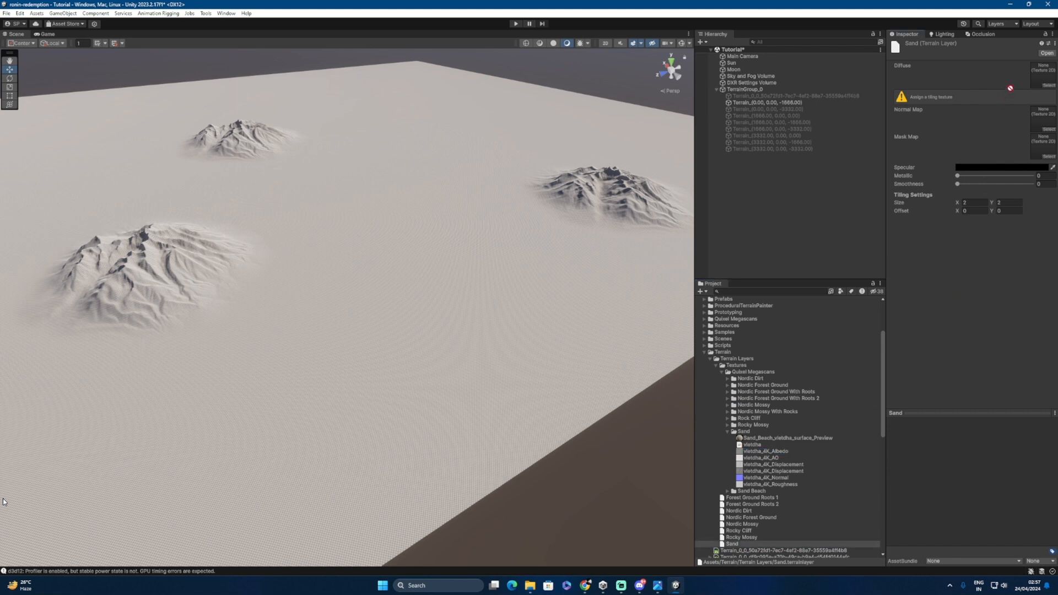
drag(1010, 88, 1042, 80)
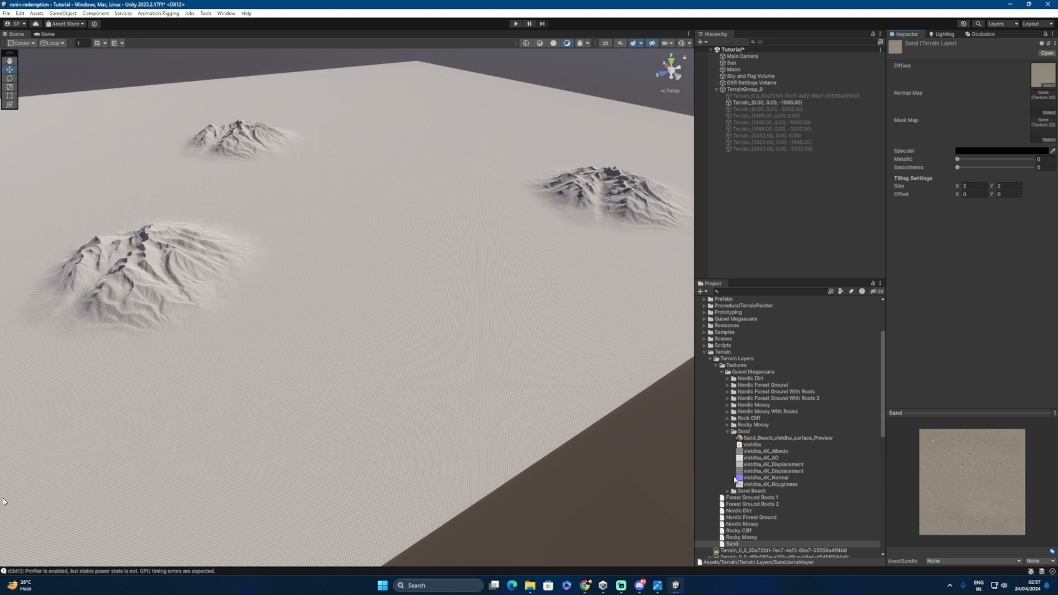
drag(738, 479, 1041, 105)
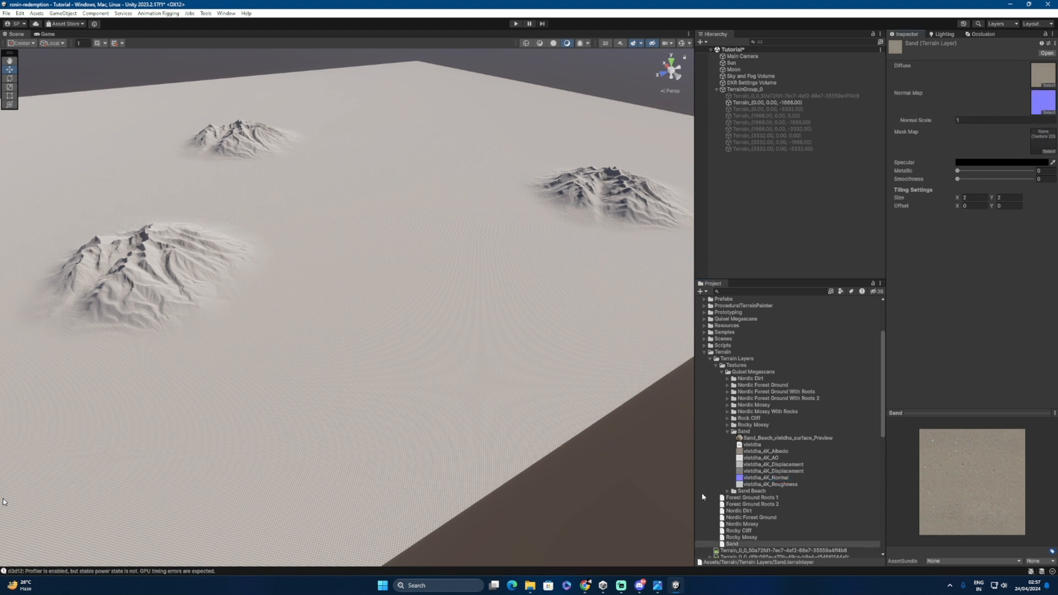
Step: Collapse the Sand, Quixel Megascans, Terrain Layers and Terrain folders
click(728, 433)
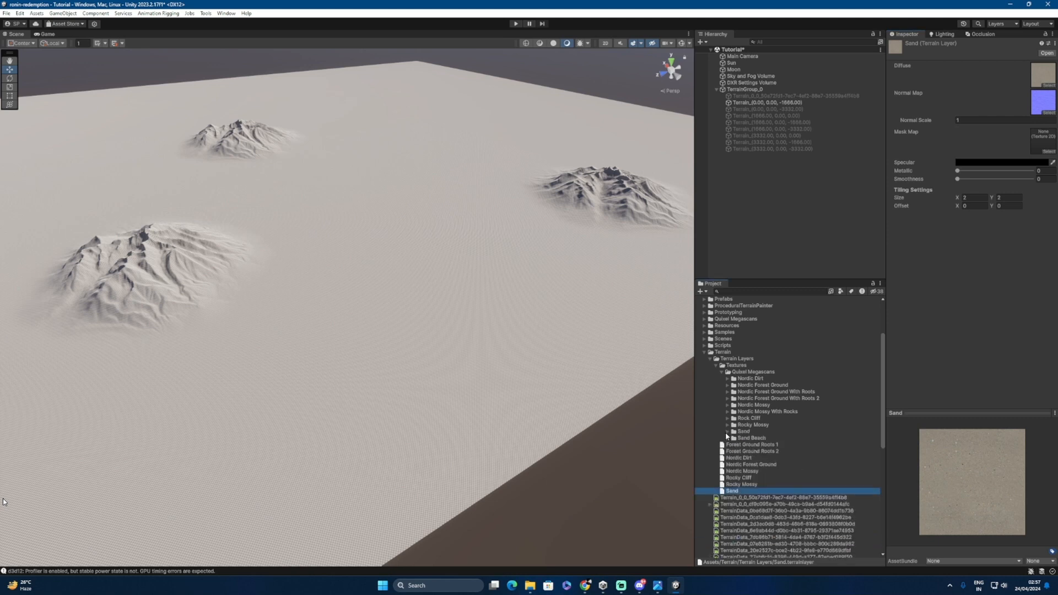
click(722, 372)
click(710, 358)
click(704, 352)
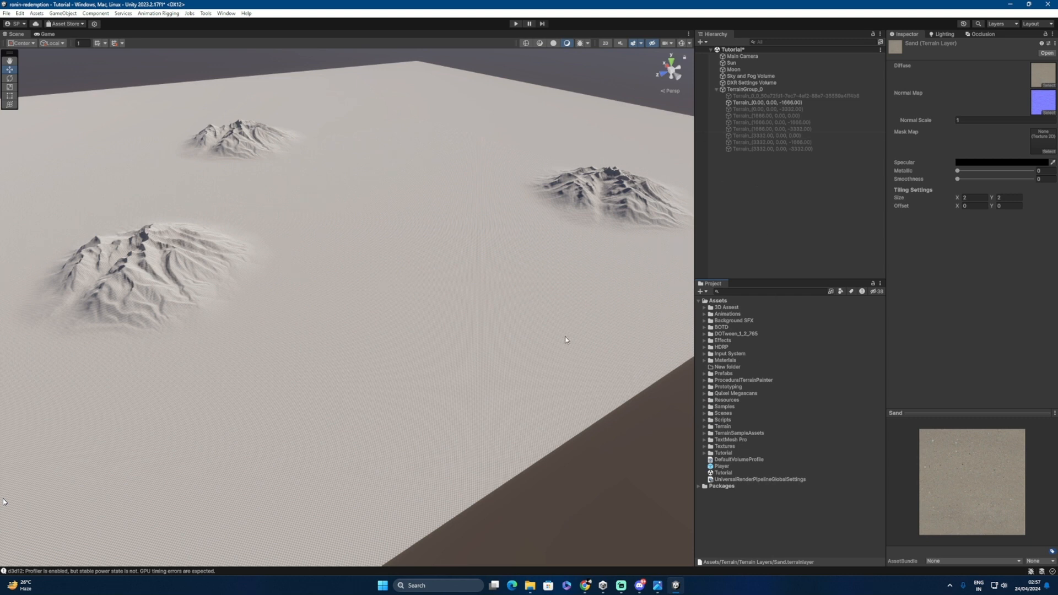
Step: Switch the terrain to Paint Texture and add the new Sand layer, covering it in sand
click(745, 103)
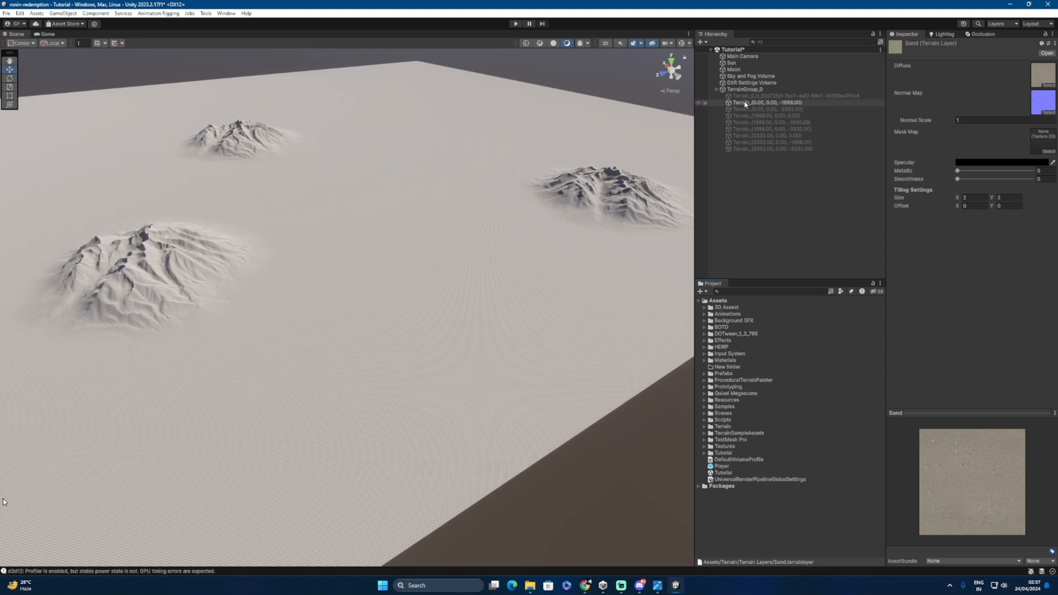
click(935, 125)
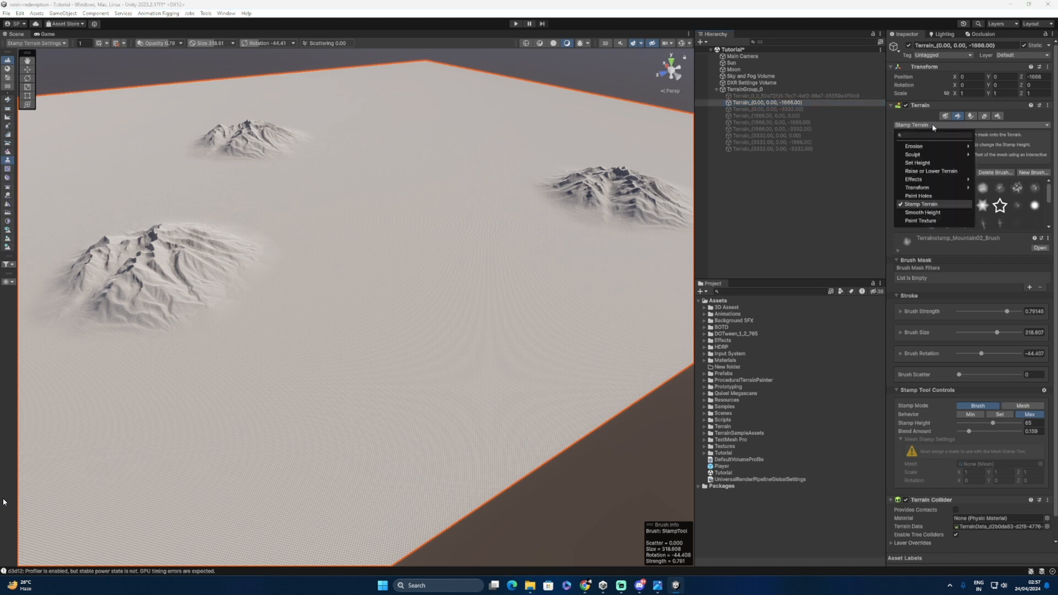
click(921, 221)
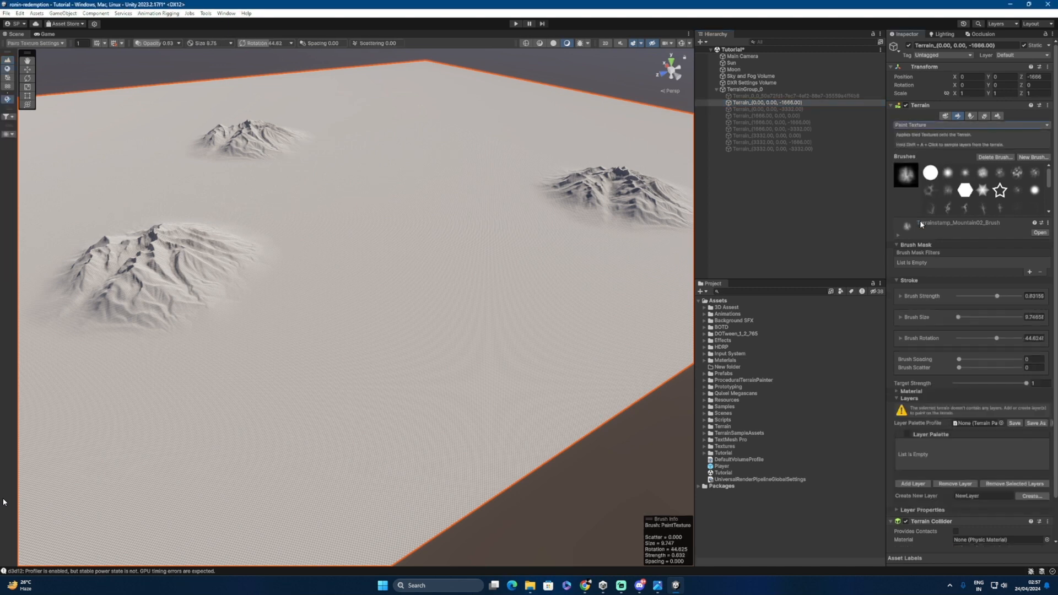
scroll(929, 309, down, 1)
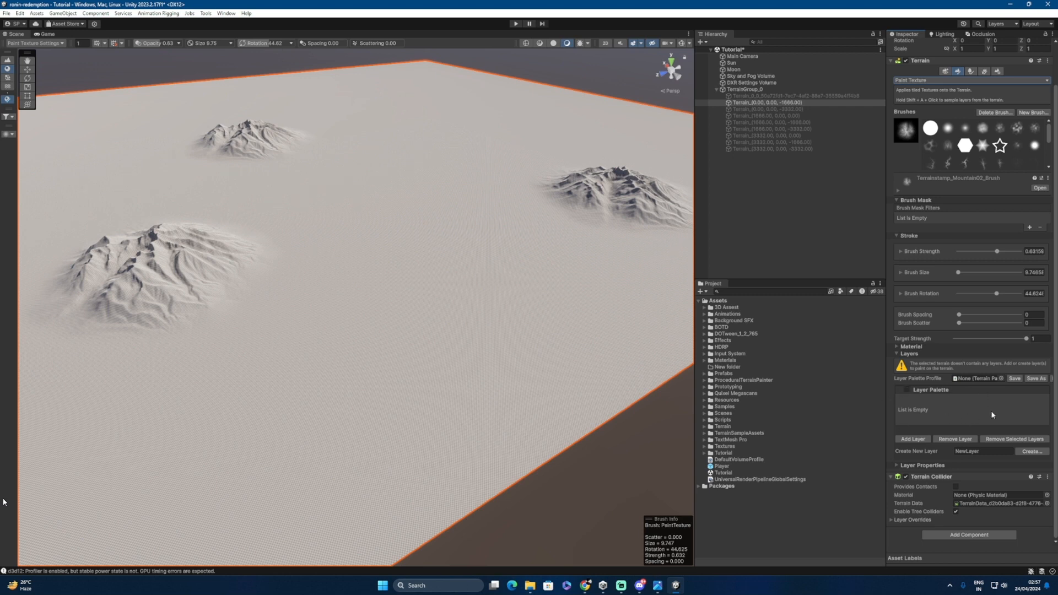
click(914, 440)
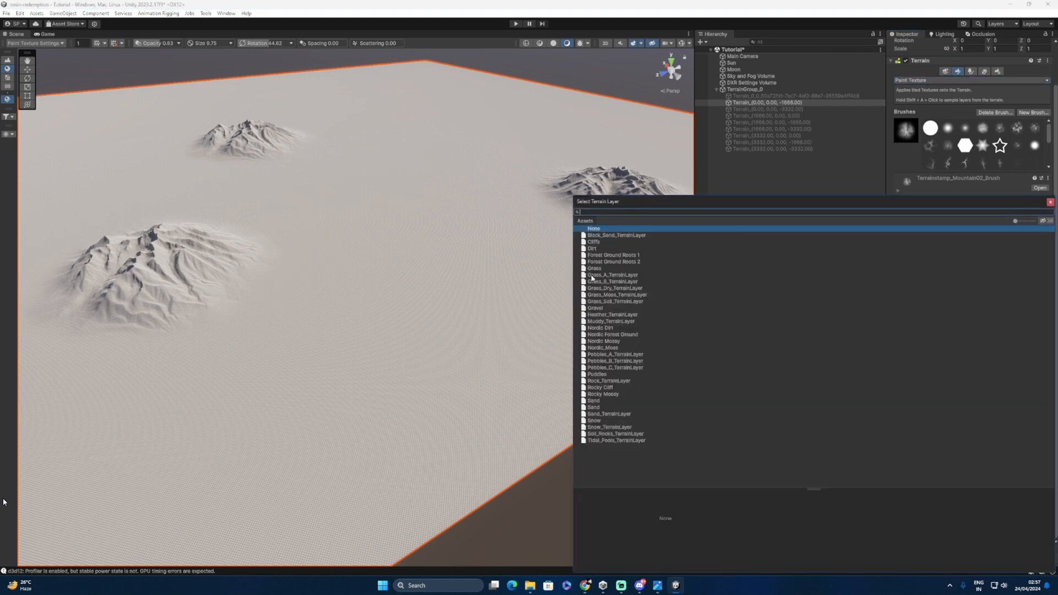
click(597, 402)
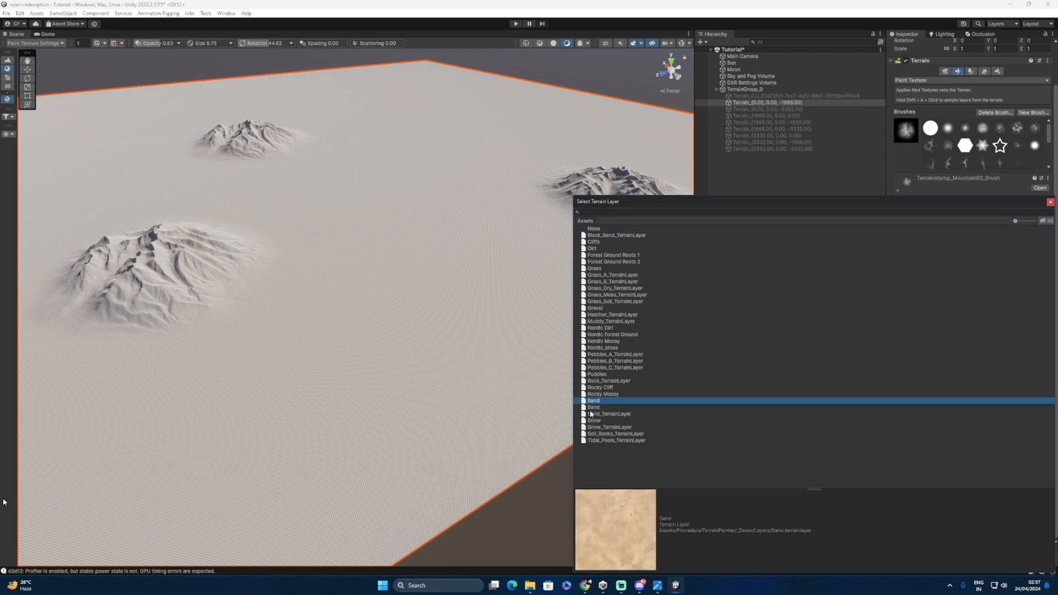
click(594, 408)
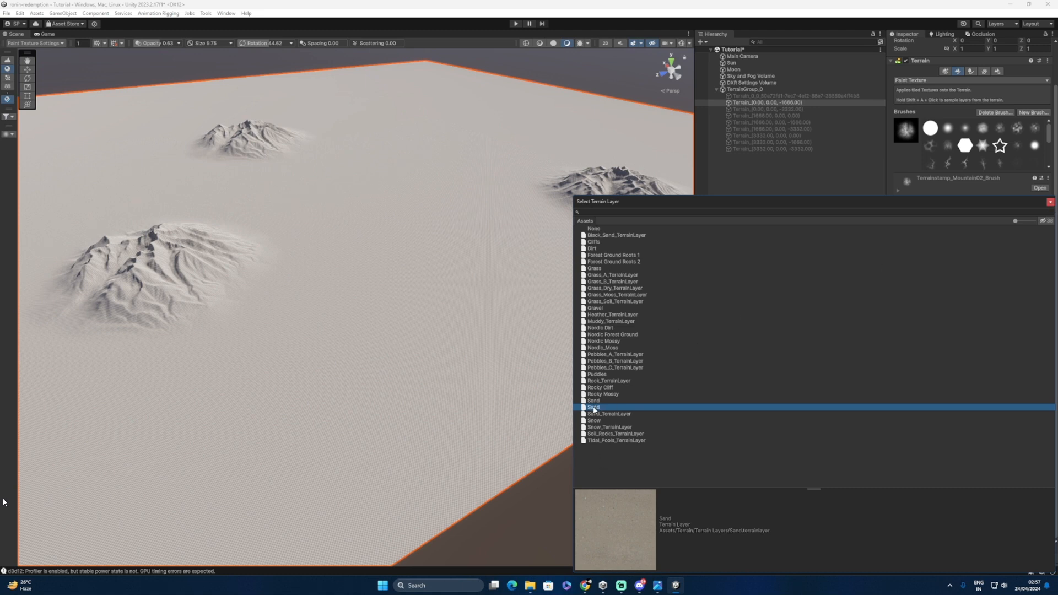
click(1051, 203)
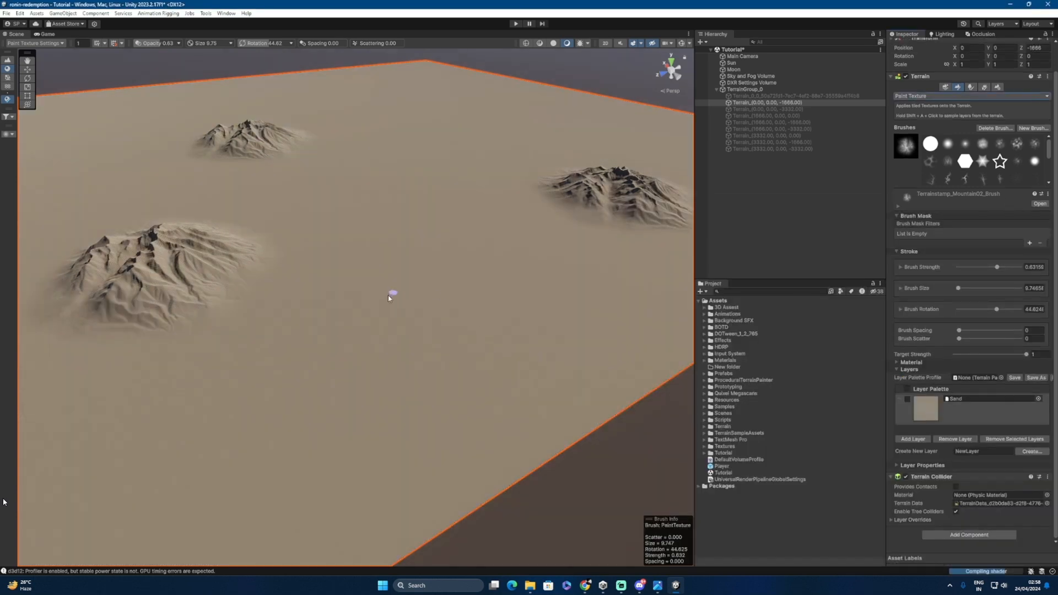
alt+right_drag(372, 342, 601, 367)
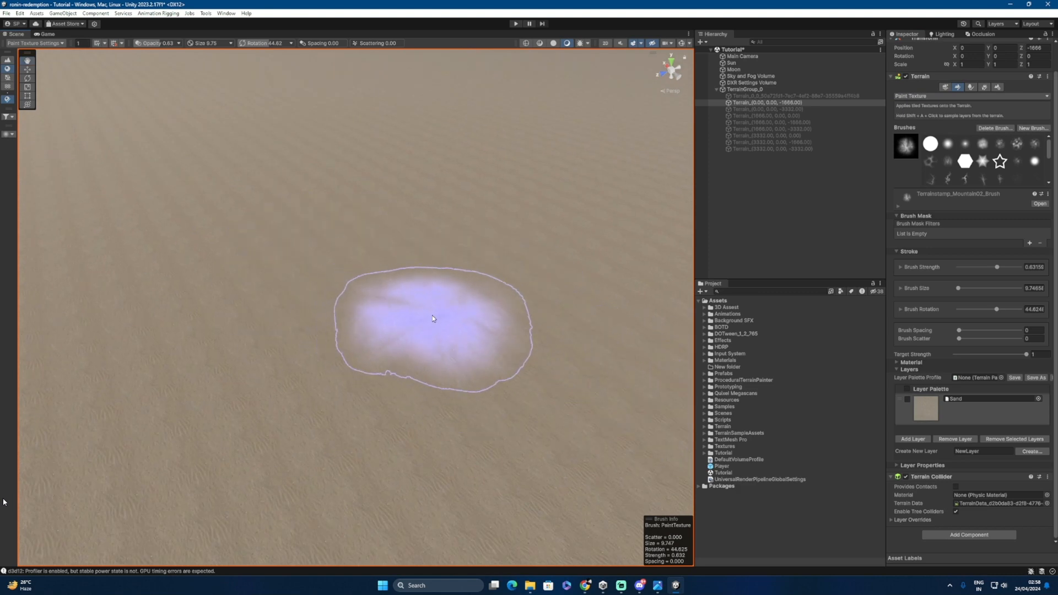
mouse_move(483, 329)
alt+right_down()
mouse_move(357, 316)
mouse_move(364, 322)
mouse_move(338, 326)
mouse_move(530, 338)
alt+right_up()
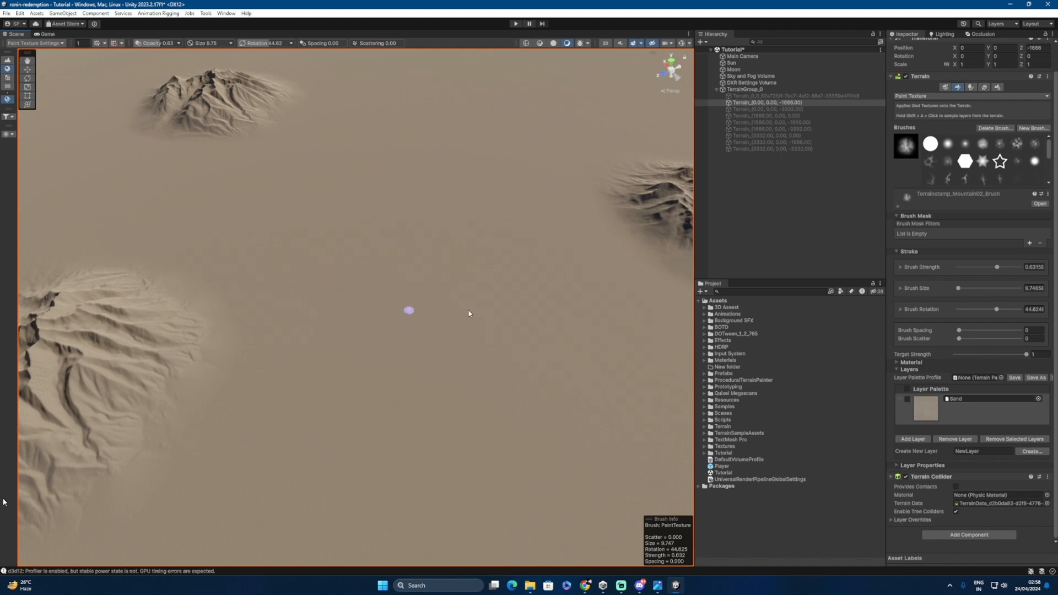
alt+drag(477, 365, 456, 324)
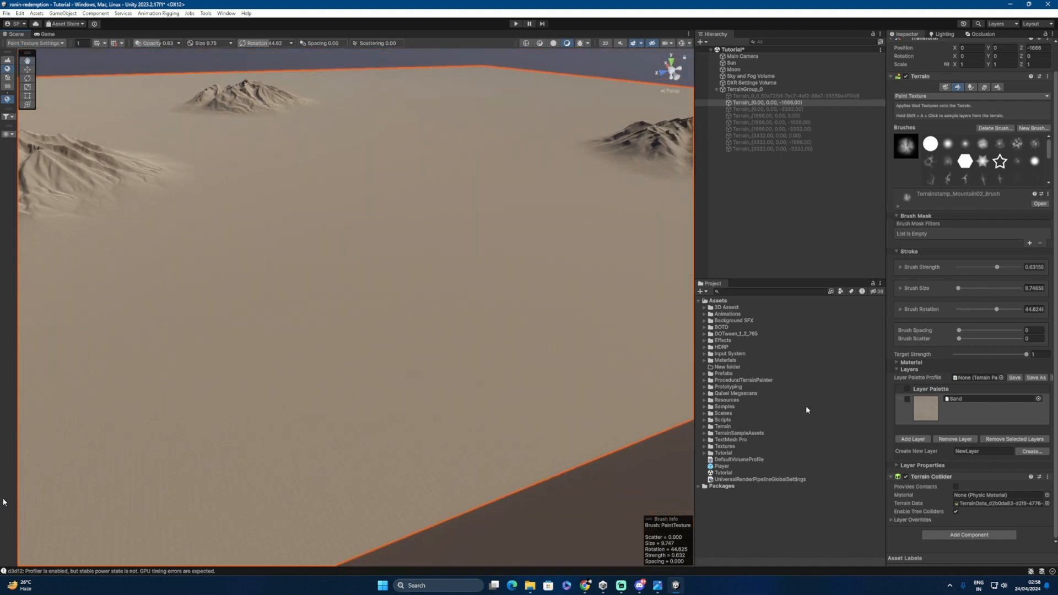
Step: Add Nordic Mossy as a second layer and select it for painting with a soft round brush
click(913, 439)
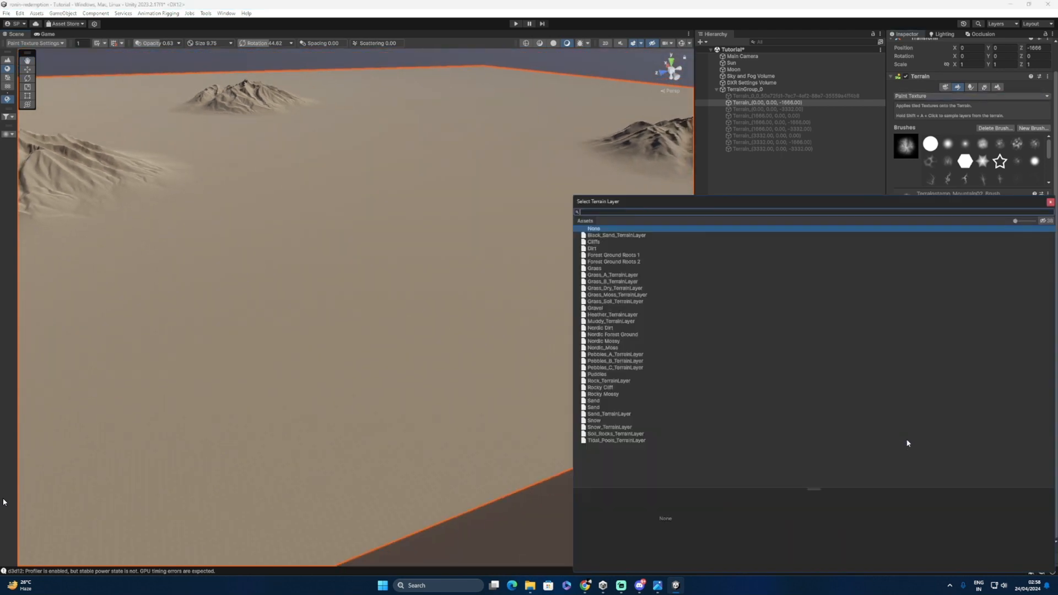
click(601, 348)
click(602, 343)
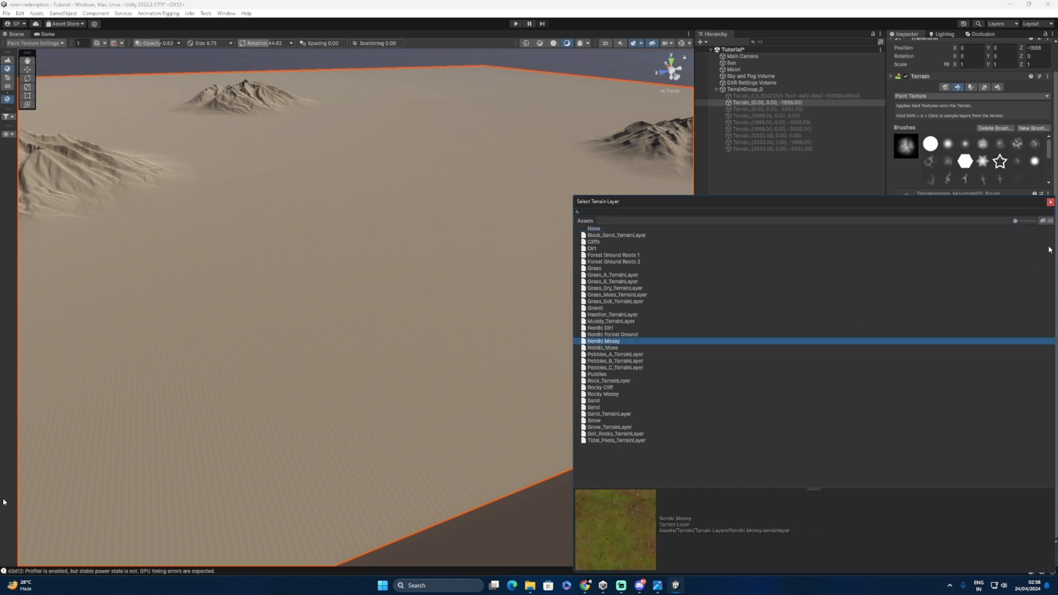
click(1050, 203)
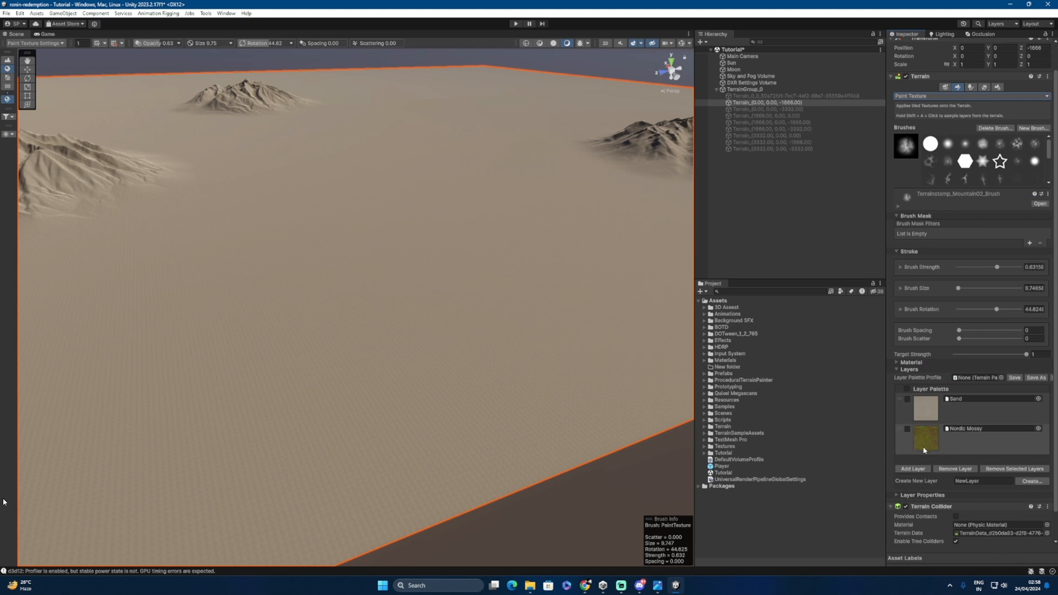
click(908, 429)
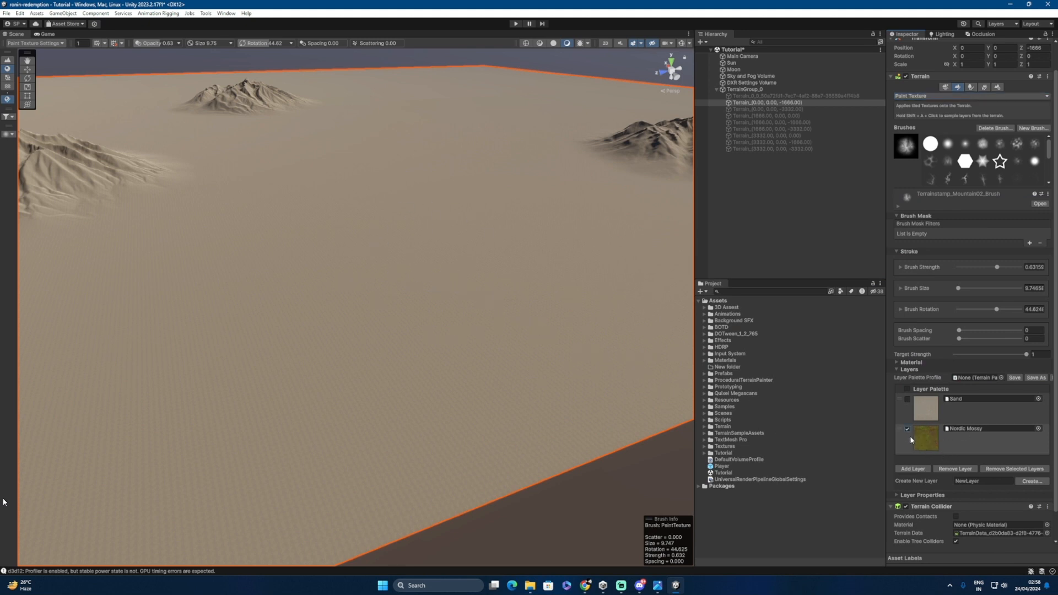
click(949, 145)
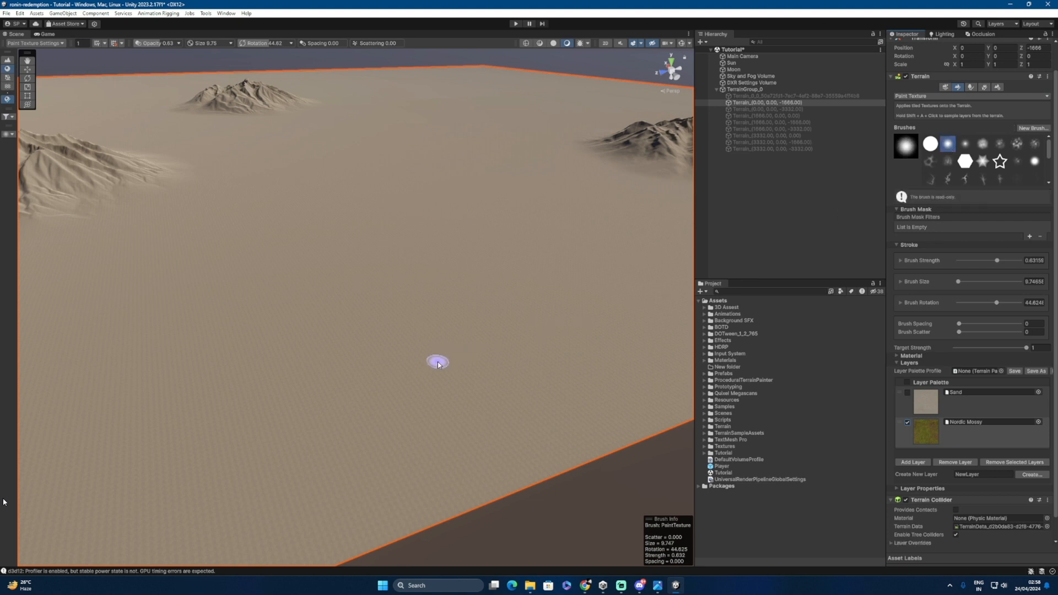
Step: Set brush size to about 127 and paint a large Nordic Mossy patch between the mountains
drag(959, 281, 973, 282)
mouse_move(478, 320)
mouse_down()
mouse_move(359, 272)
mouse_move(373, 239)
mouse_move(442, 232)
mouse_move(536, 252)
mouse_move(479, 290)
mouse_move(340, 217)
mouse_move(232, 269)
mouse_move(360, 395)
mouse_move(550, 318)
mouse_move(466, 193)
mouse_move(348, 207)
mouse_move(265, 185)
mouse_move(406, 175)
mouse_move(463, 209)
mouse_move(372, 186)
mouse_move(454, 312)
mouse_move(560, 205)
mouse_move(537, 270)
mouse_move(432, 288)
mouse_up()
scroll(540, 273, down, 5)
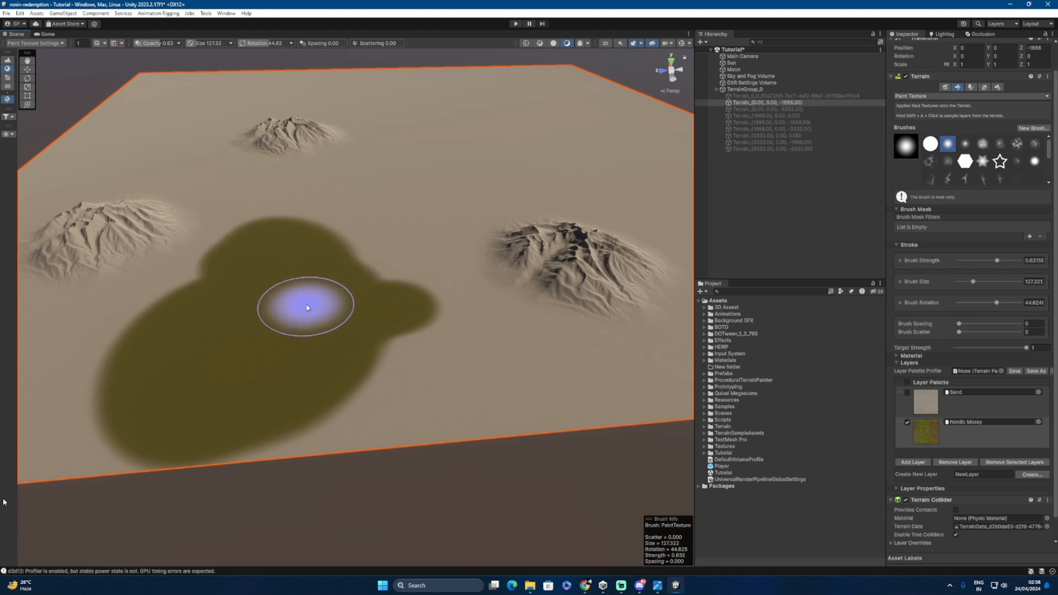
alt+drag(265, 332, 312, 326)
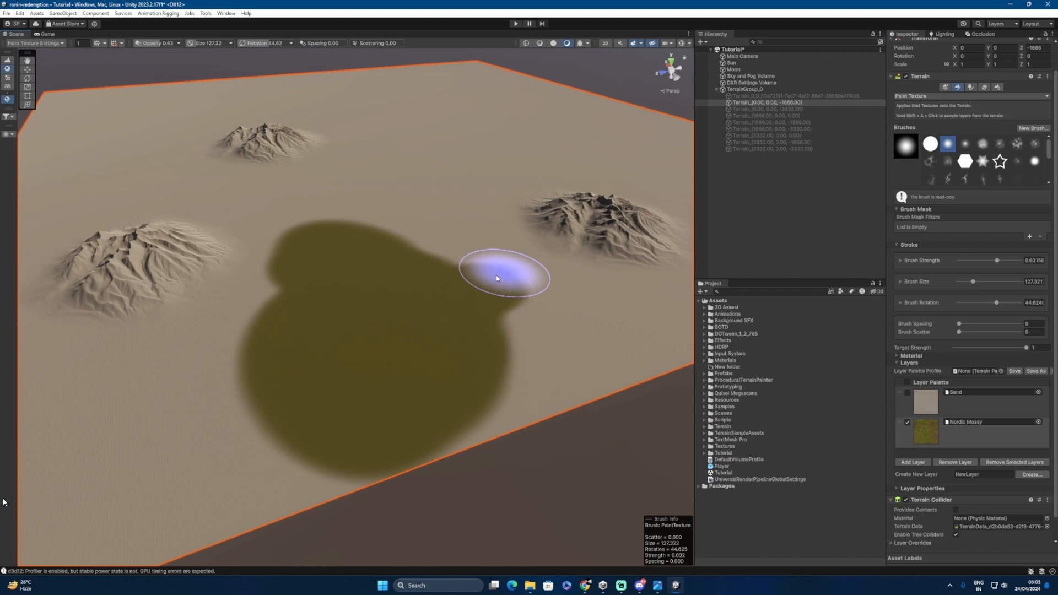
drag(496, 278, 477, 345)
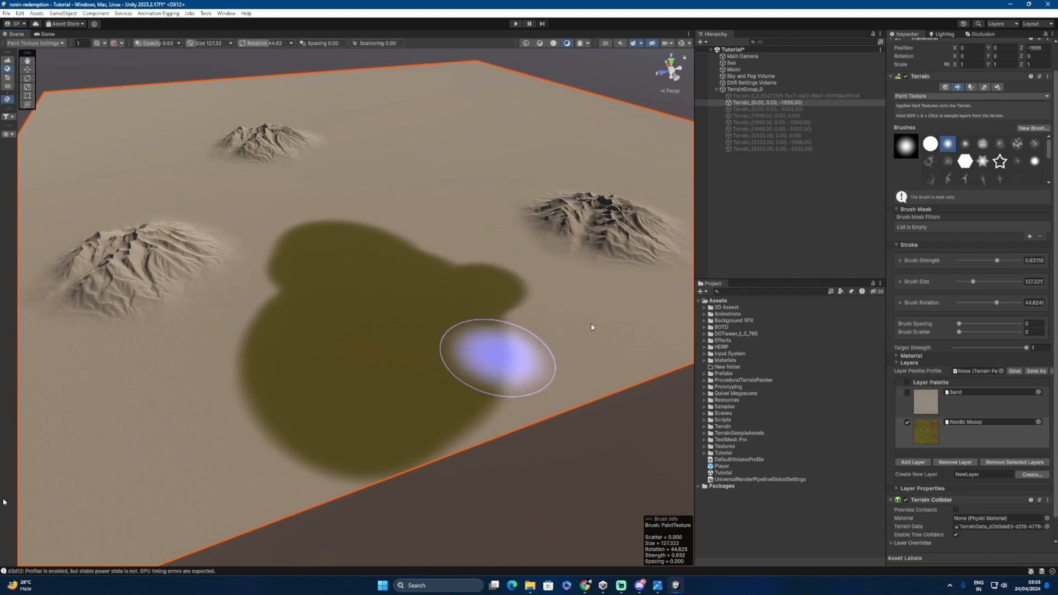
scroll(372, 314, up, 5)
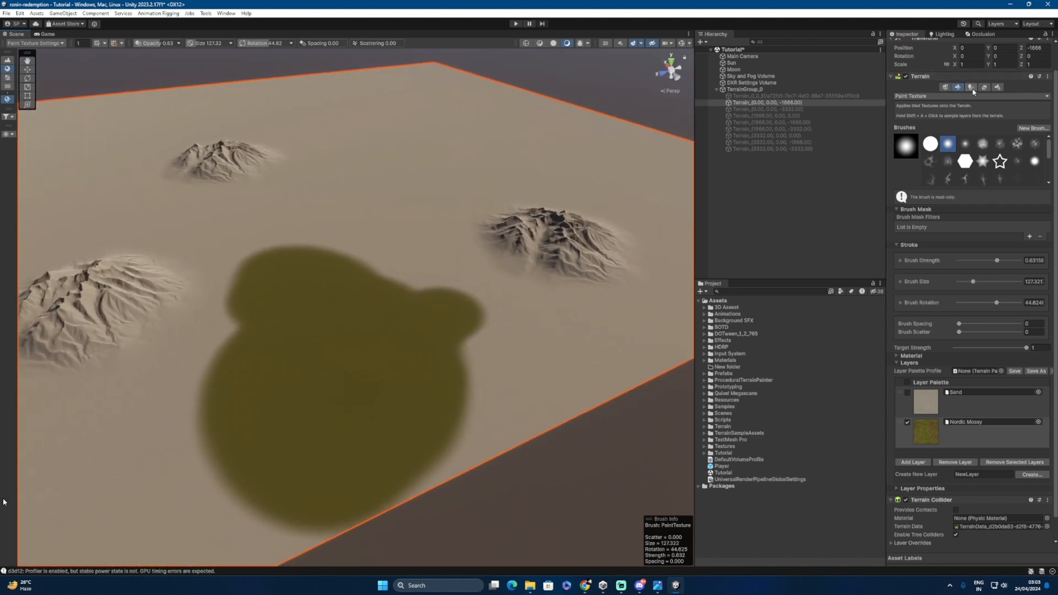
Step: Switch to Paint Trees and add pine_004_1 as a tree type
click(972, 89)
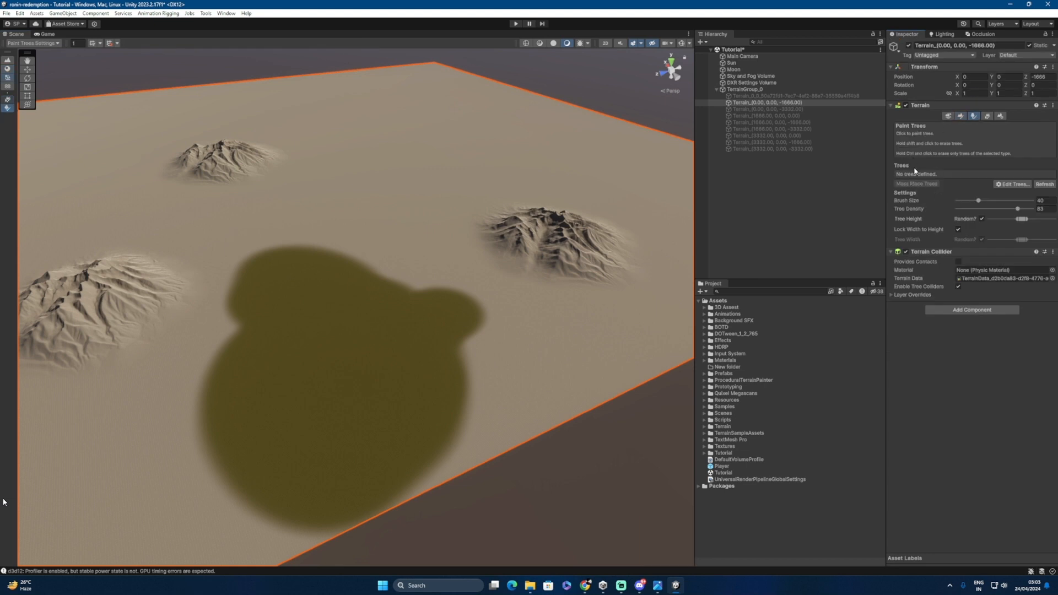
click(1012, 184)
click(1012, 193)
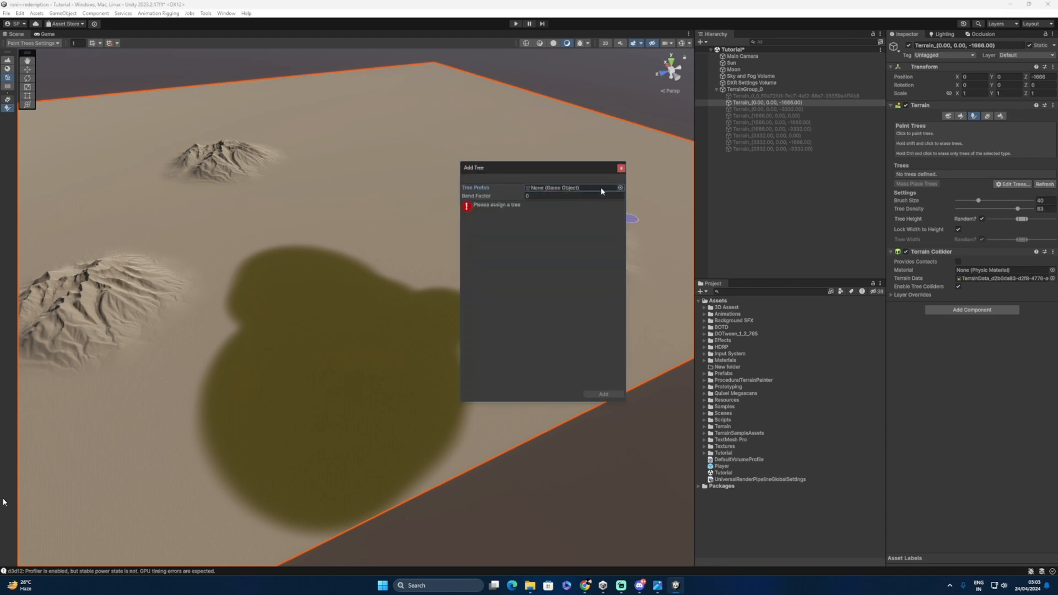
click(620, 187)
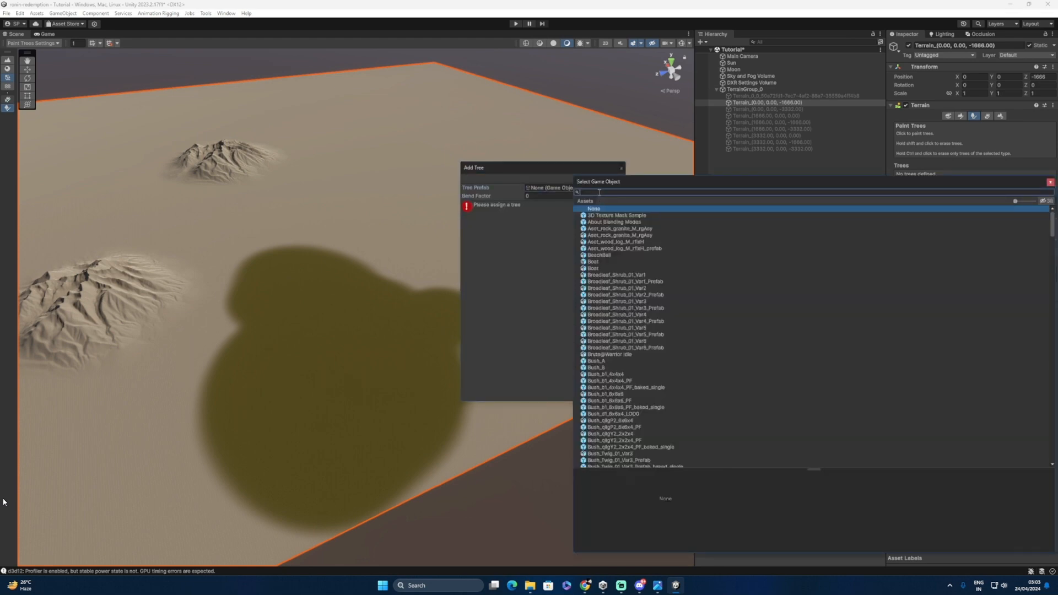
text(pine)
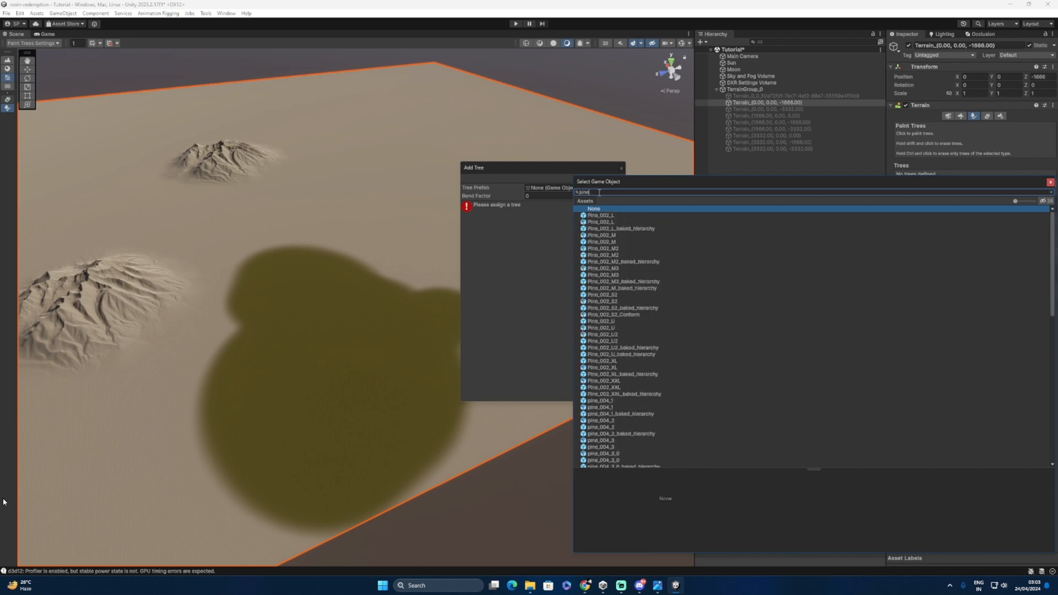
click(598, 402)
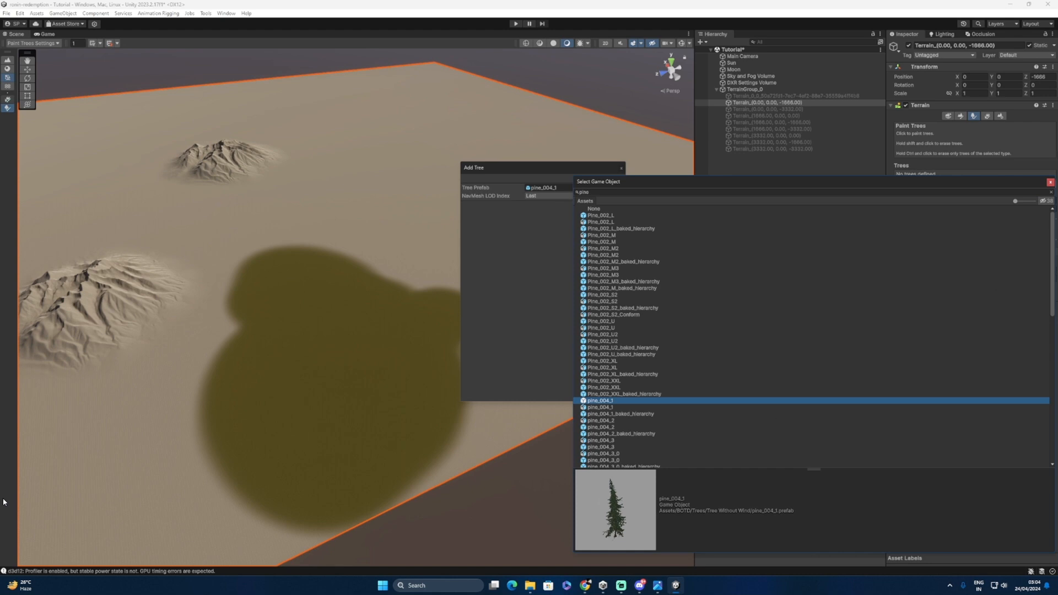
click(1052, 186)
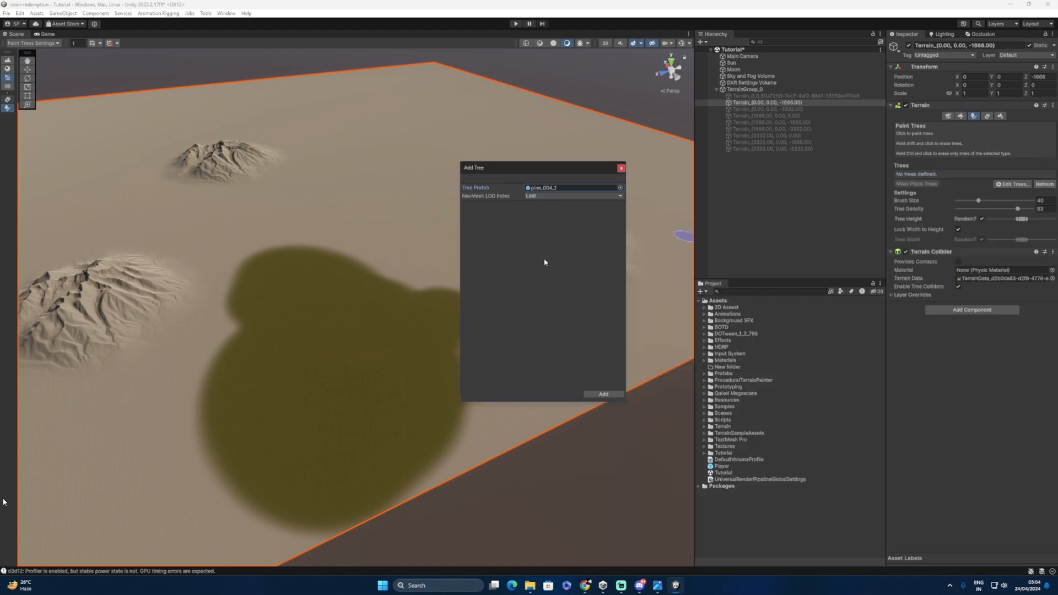
click(603, 392)
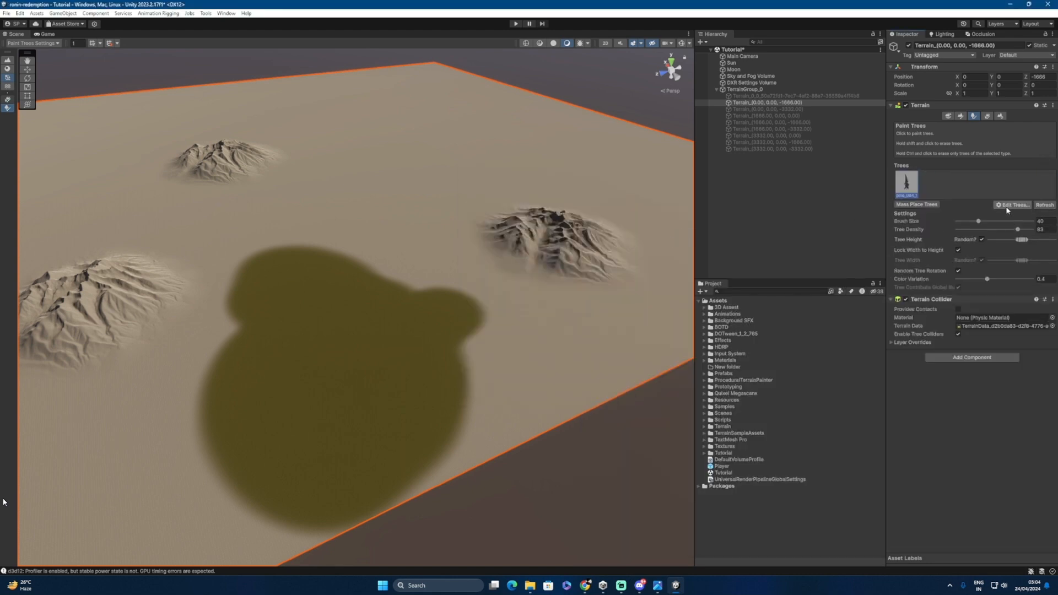
Step: Add Pine_002_M2 as a second tree type
click(1007, 206)
click(1009, 215)
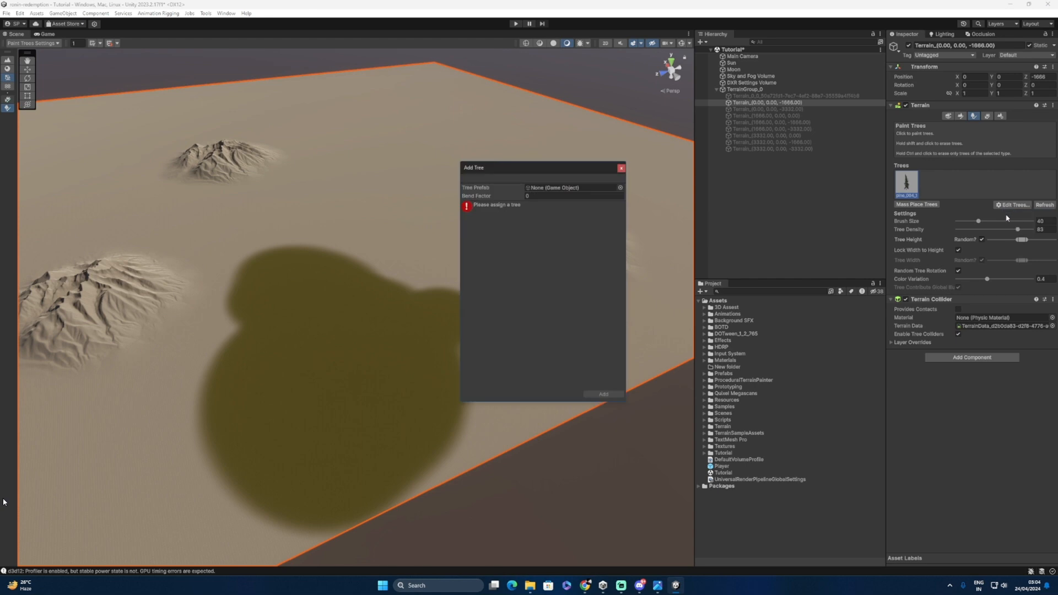
click(620, 188)
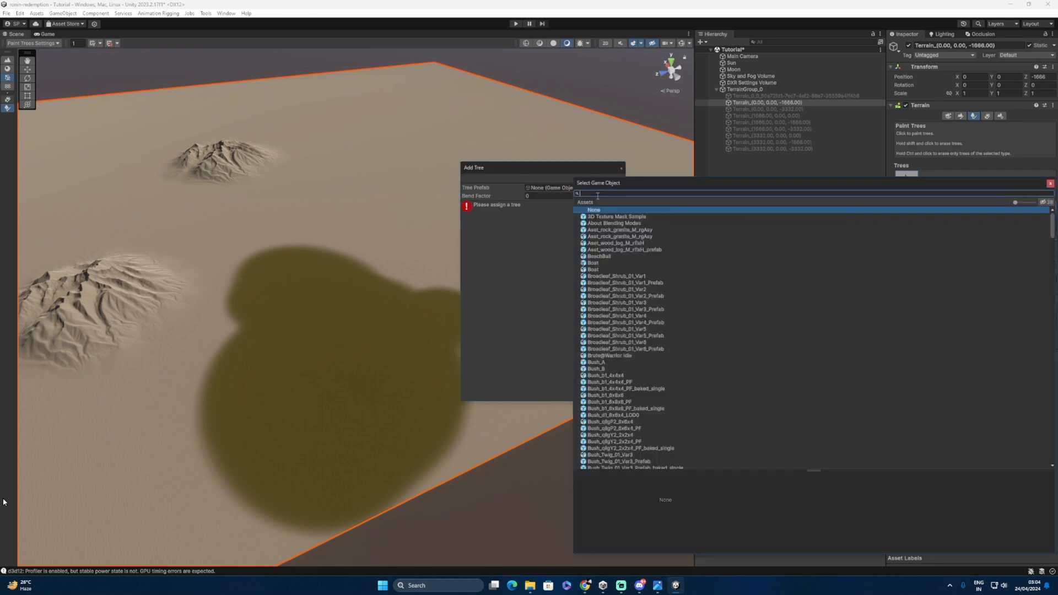
text(pine)
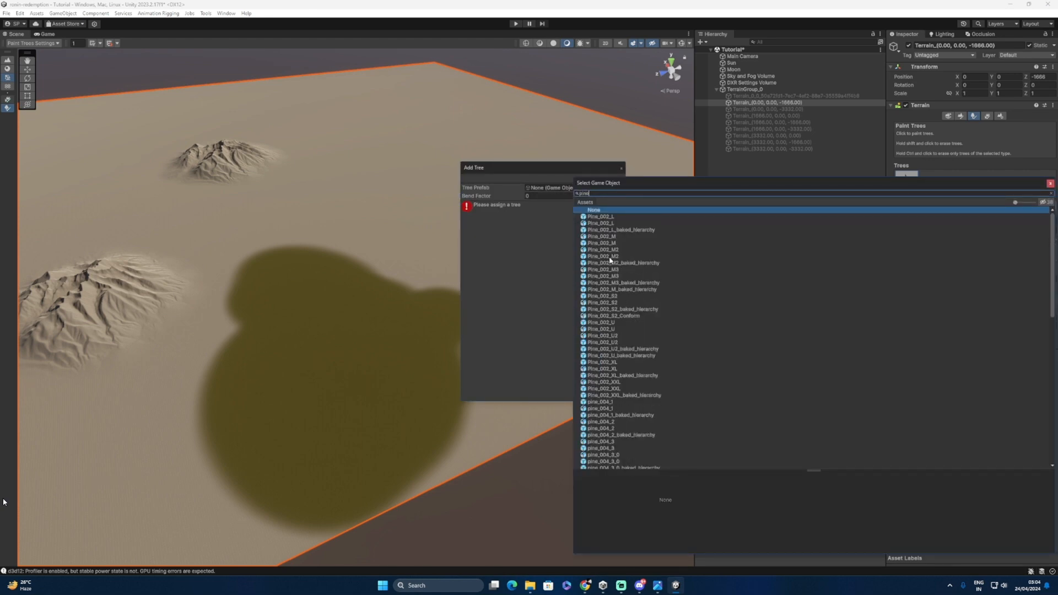
click(604, 256)
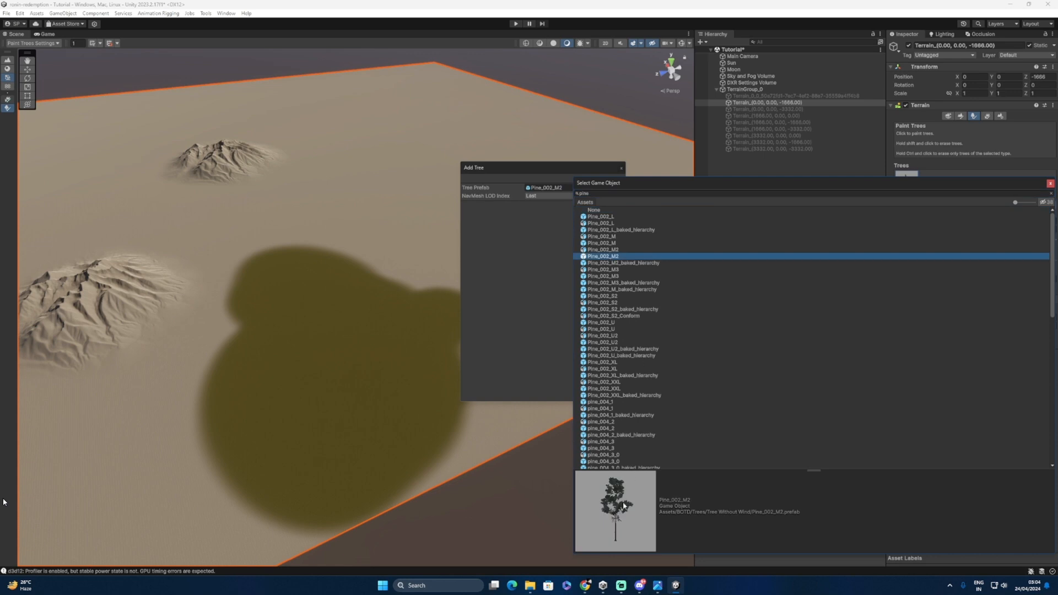
click(1050, 186)
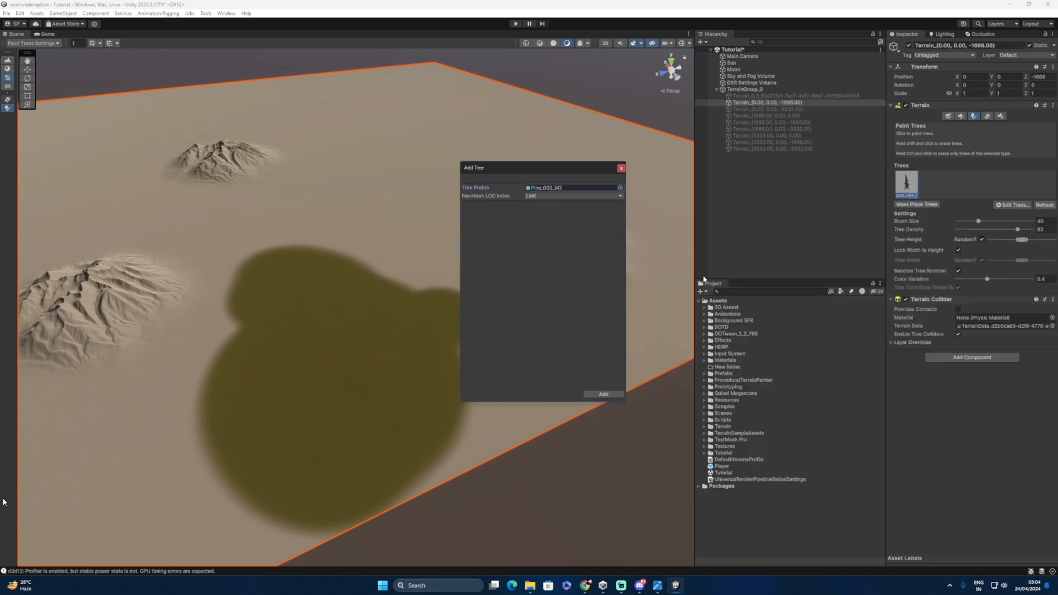
click(603, 395)
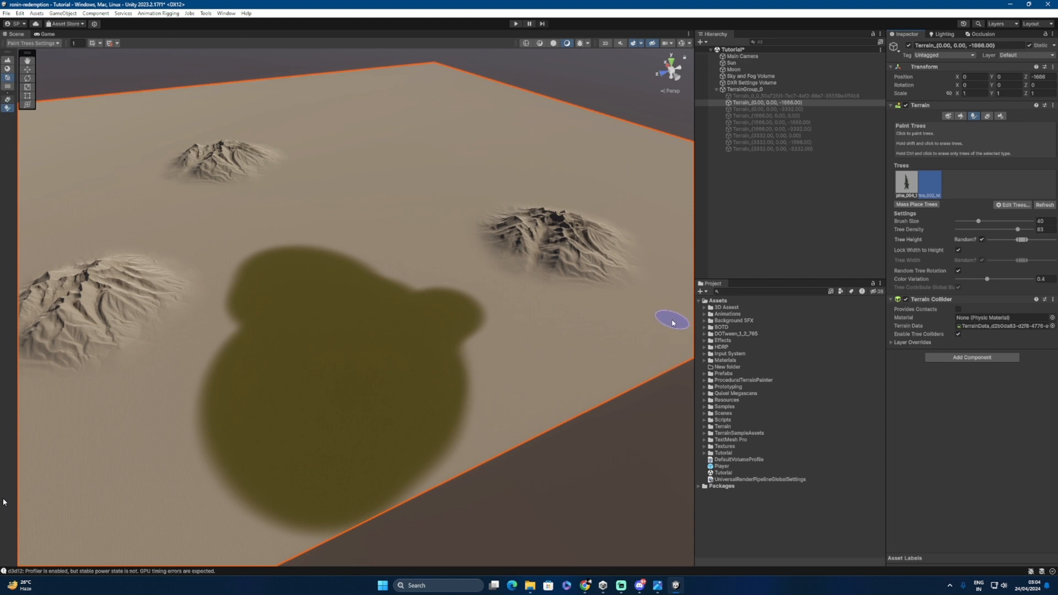
Step: Set the tree brush size to 132 and paint pine trees into the moss patch
click(991, 223)
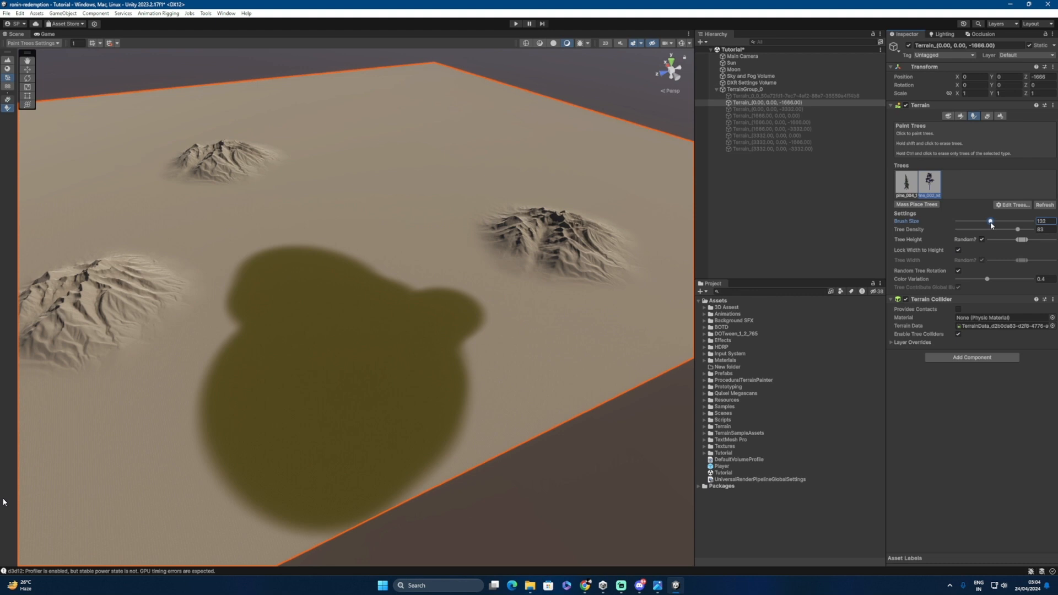
click(463, 173)
click(356, 366)
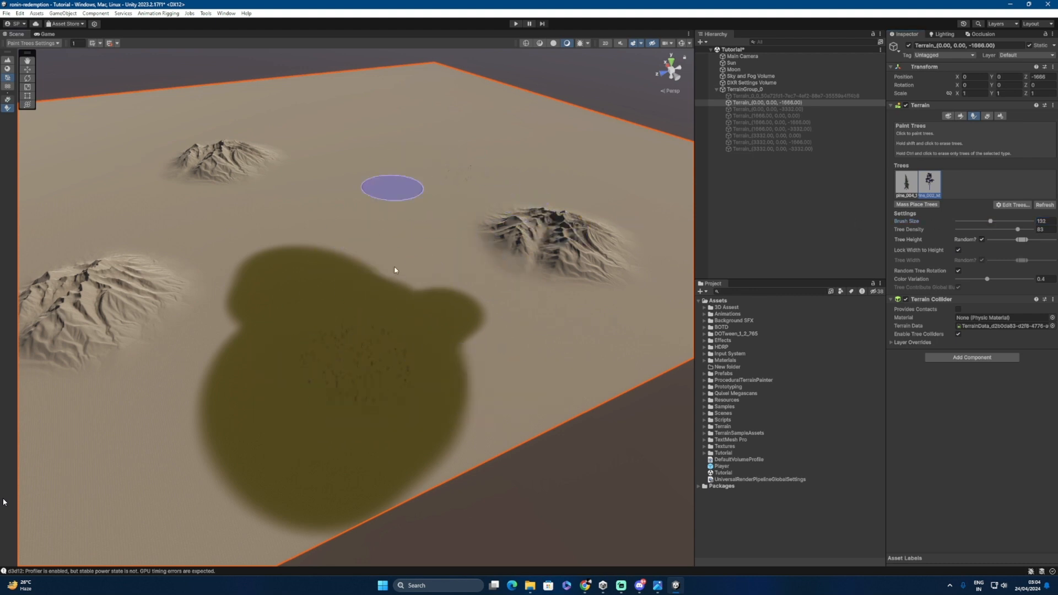
scroll(568, 400, up, 5)
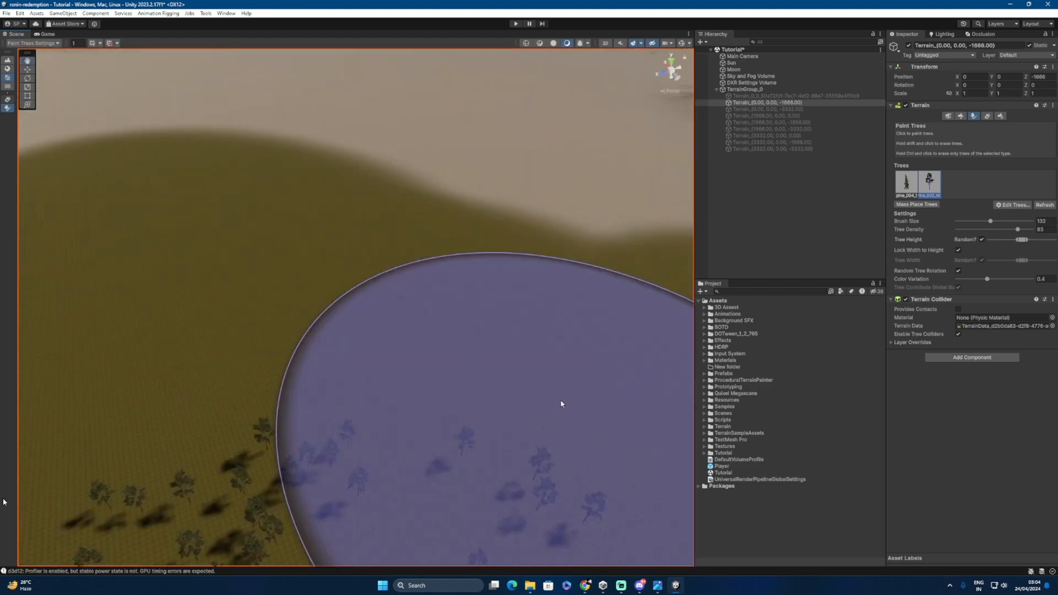
middle_drag(470, 393, 464, 329)
scroll(455, 224, down, 10)
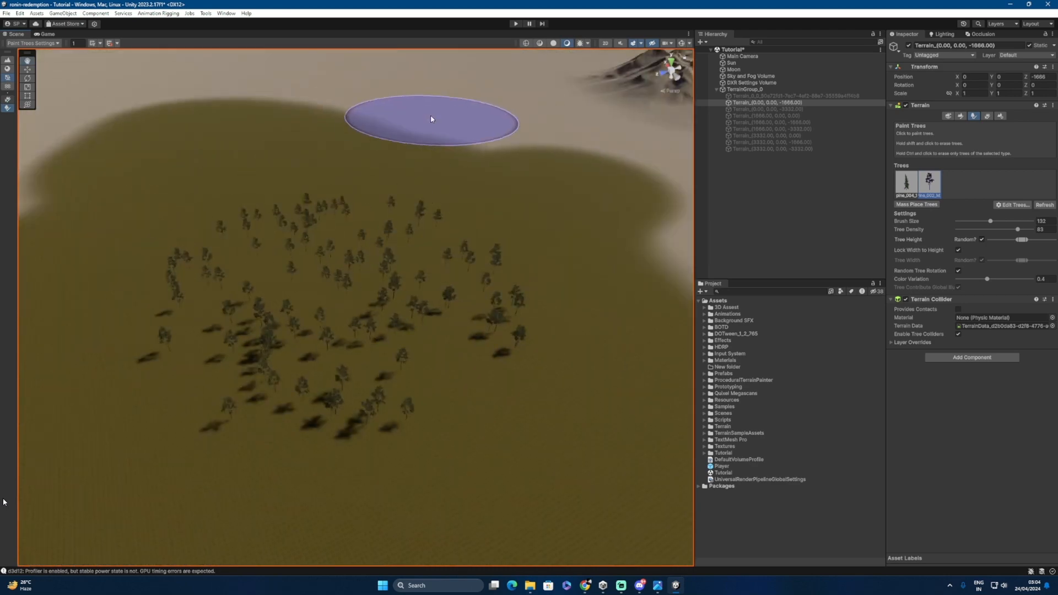
middle_drag(431, 120, 428, 259)
mouse_move(441, 227)
alt+right_down()
mouse_move(651, 204)
mouse_move(496, 237)
alt+right_up()
mouse_move(368, 347)
middle_down()
mouse_move(453, 270)
mouse_move(469, 235)
middle_up()
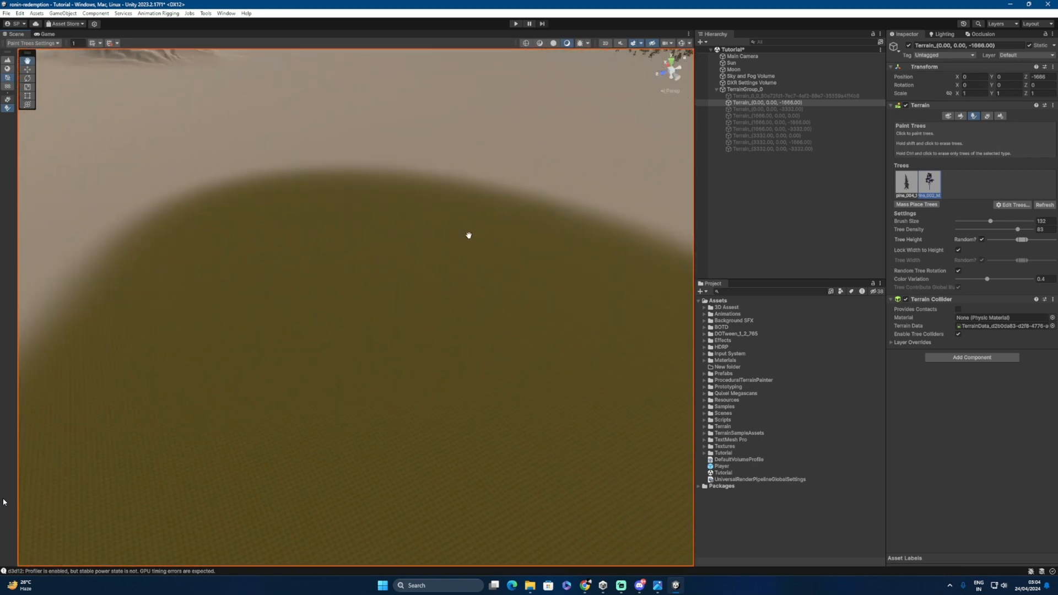
scroll(469, 235, down, 10)
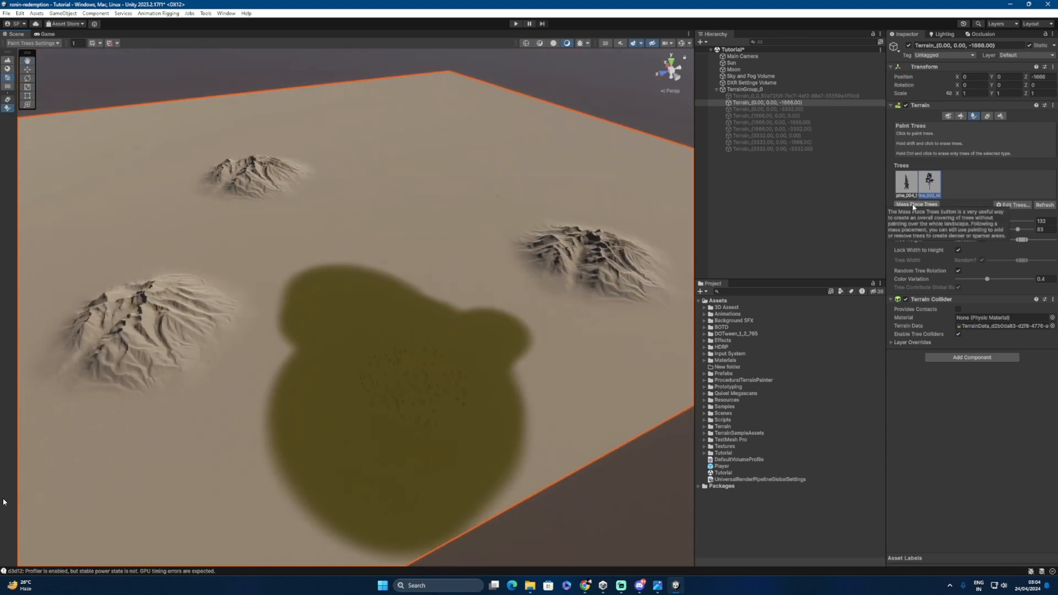
Step: Mass-place 4000 pine trees across the whole terrain, keeping the trees painted earlier
click(914, 205)
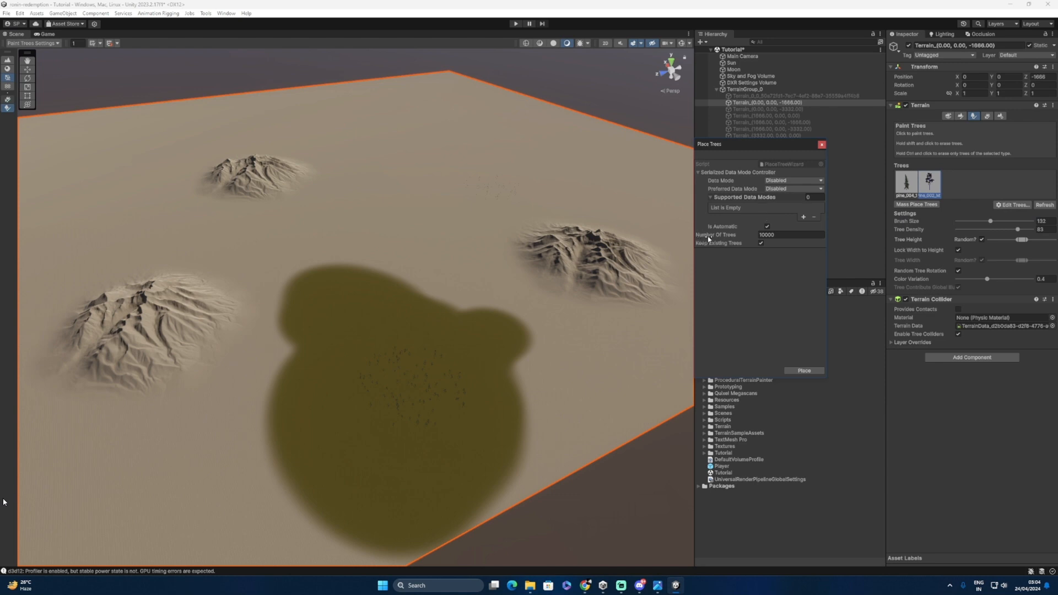
click(770, 236)
click(804, 371)
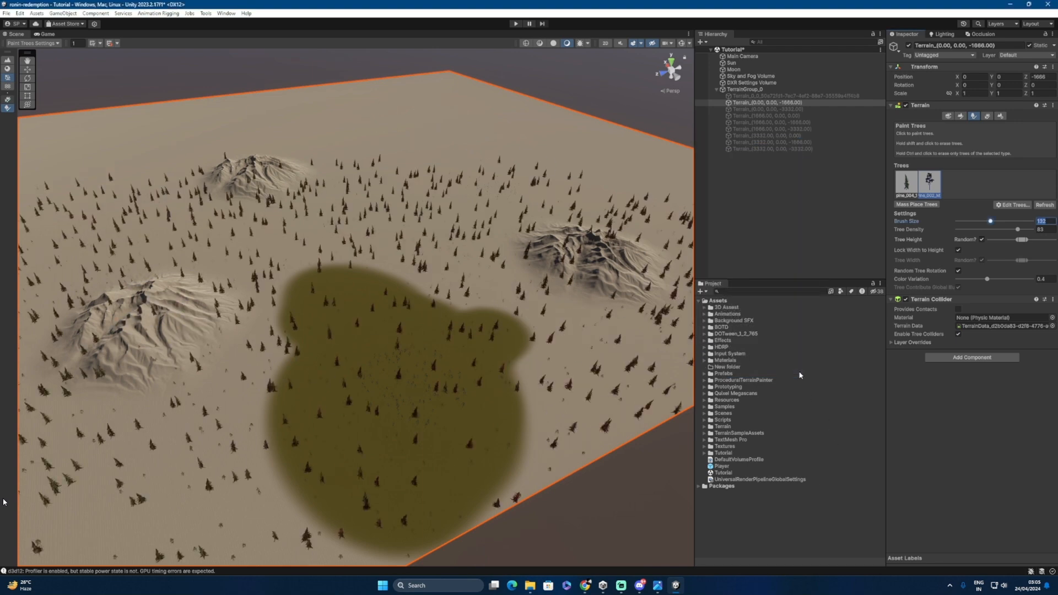
scroll(402, 365, down, 3)
alt+drag(402, 365, 242, 358)
alt+right_drag(353, 372, 573, 398)
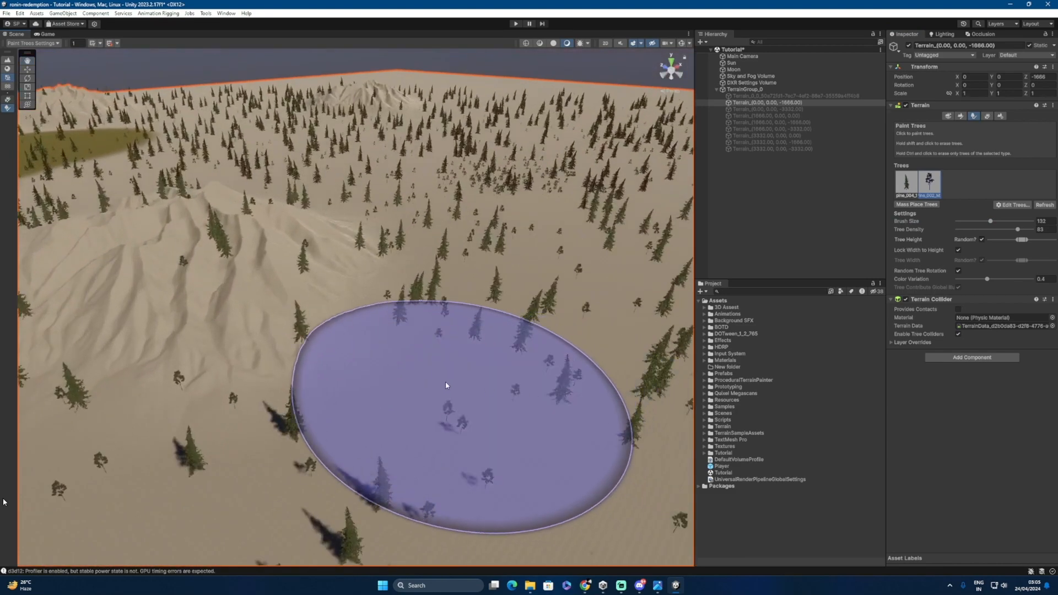
alt+drag(428, 382, 308, 396)
alt+drag(450, 369, 397, 387)
middle_drag(229, 309, 329, 333)
alt+right_drag(328, 333, 480, 350)
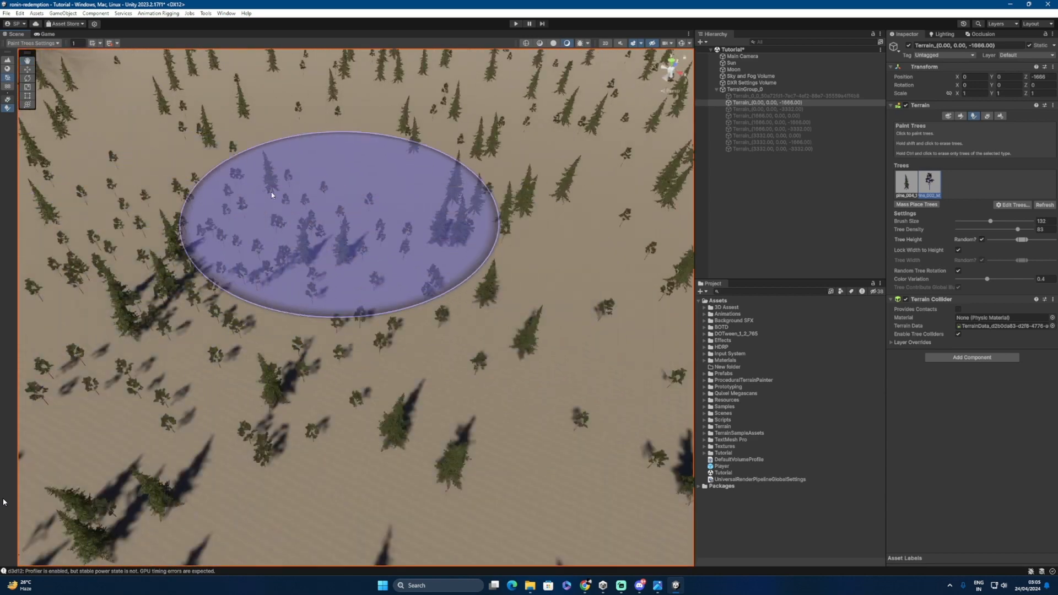
scroll(392, 309, down, 10)
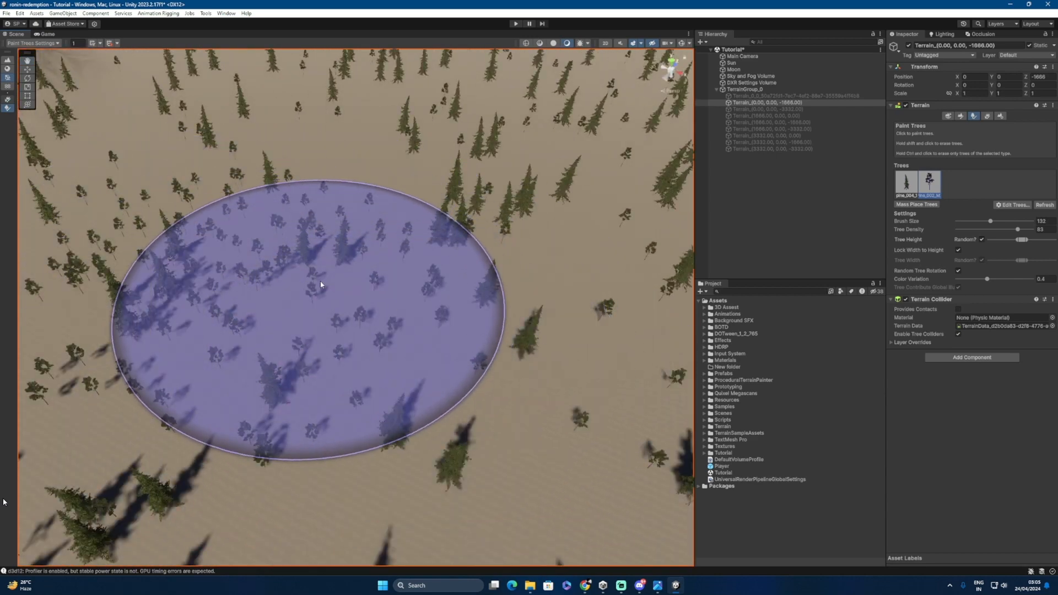
scroll(386, 280, down, 2)
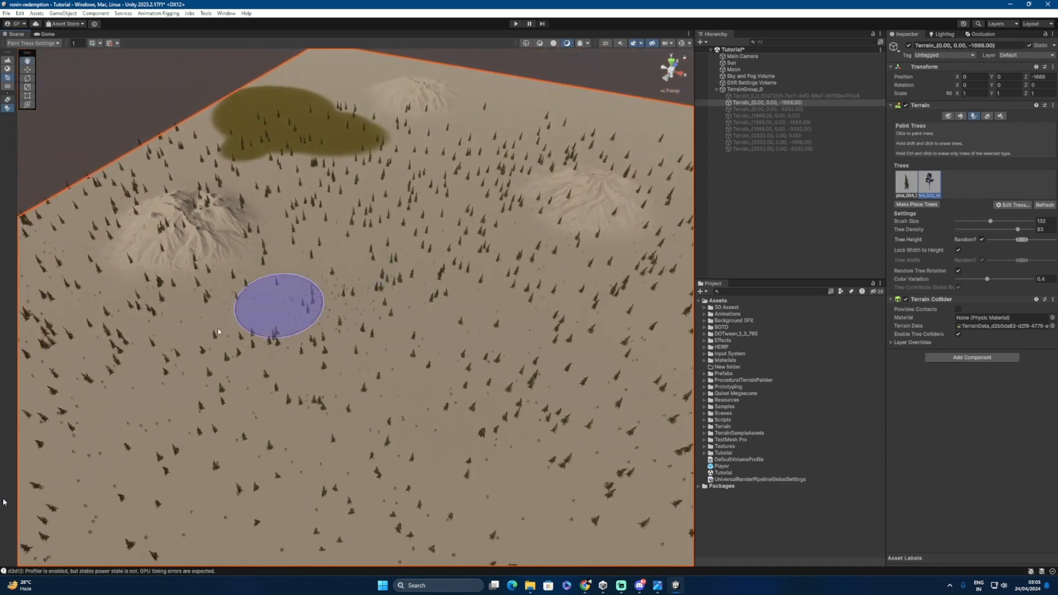
mouse_move(190, 334)
alt+mouse_down()
mouse_move(496, 343)
mouse_move(177, 335)
mouse_move(309, 336)
mouse_move(366, 307)
alt+mouse_up()
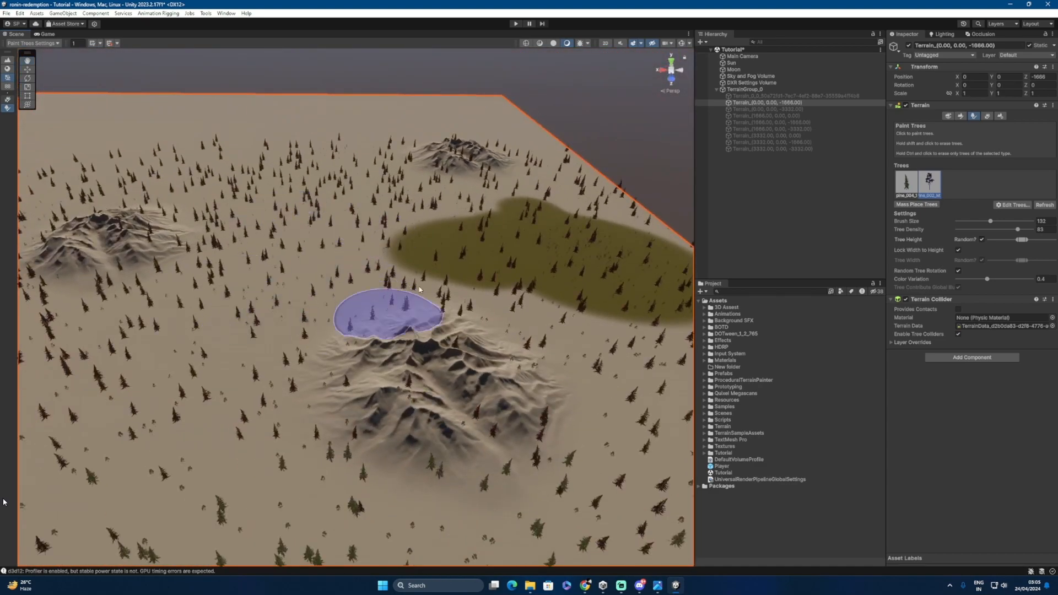
mouse_move(402, 296)
middle_down()
mouse_move(335, 309)
mouse_move(500, 281)
mouse_move(571, 285)
middle_up()
middle_drag(170, 296, 374, 304)
scroll(484, 365, up, 5)
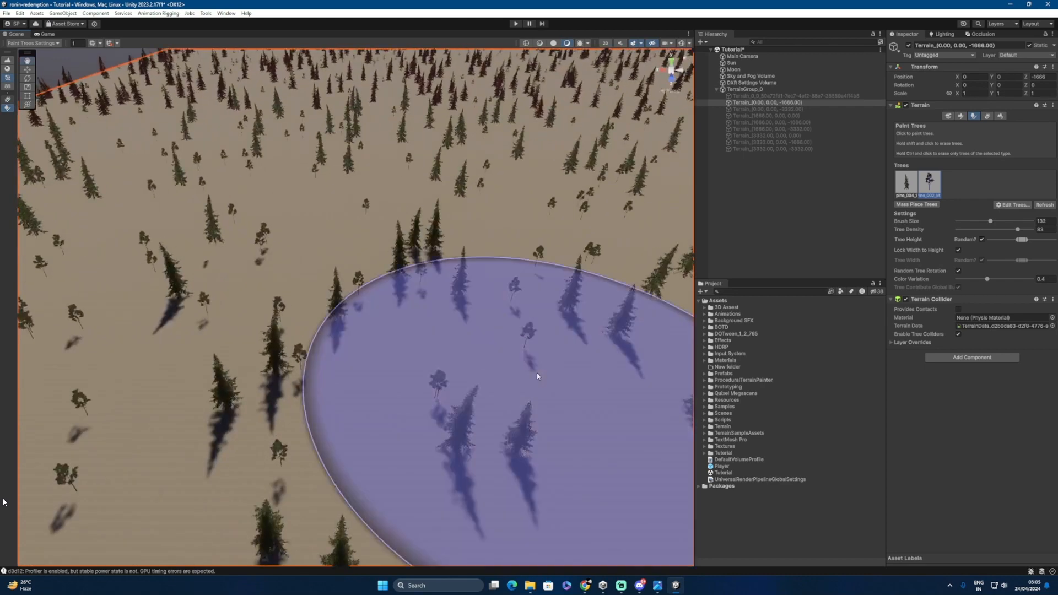
scroll(380, 289, down, 3)
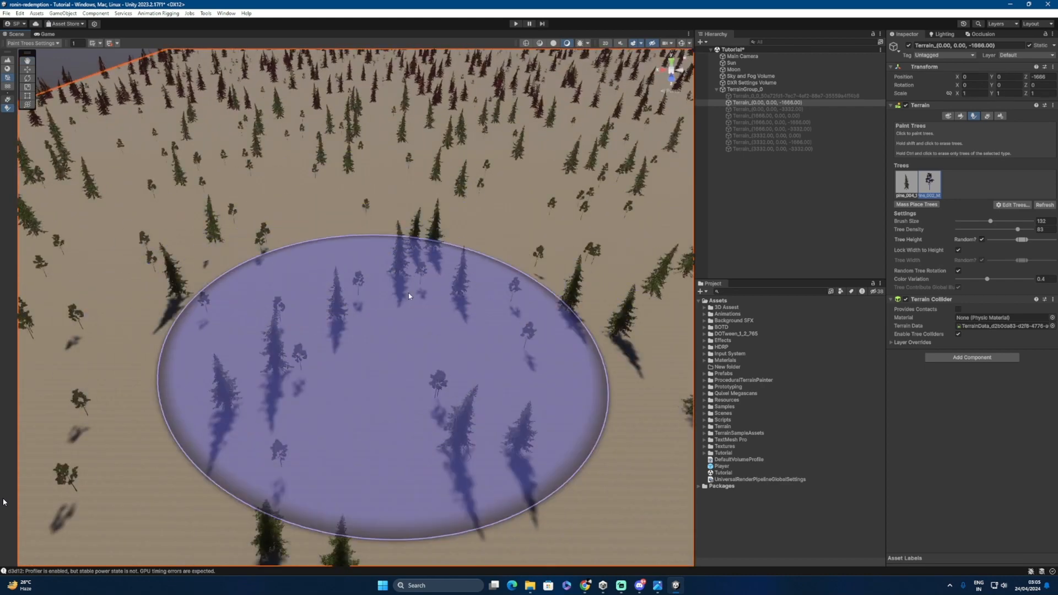
scroll(435, 309, down, 3)
scroll(455, 317, down, 3)
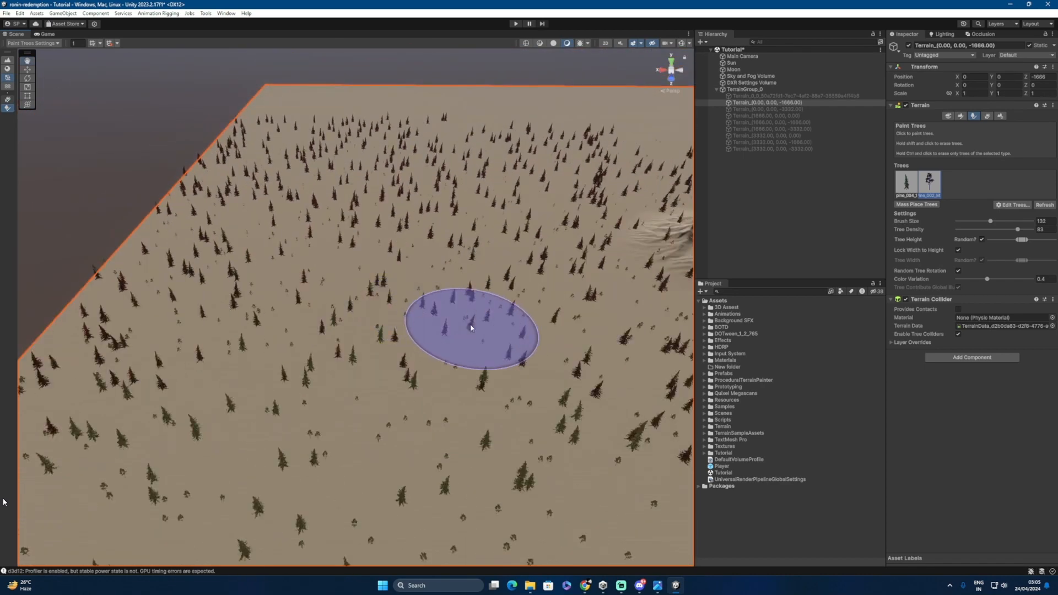
alt+drag(449, 323, 358, 323)
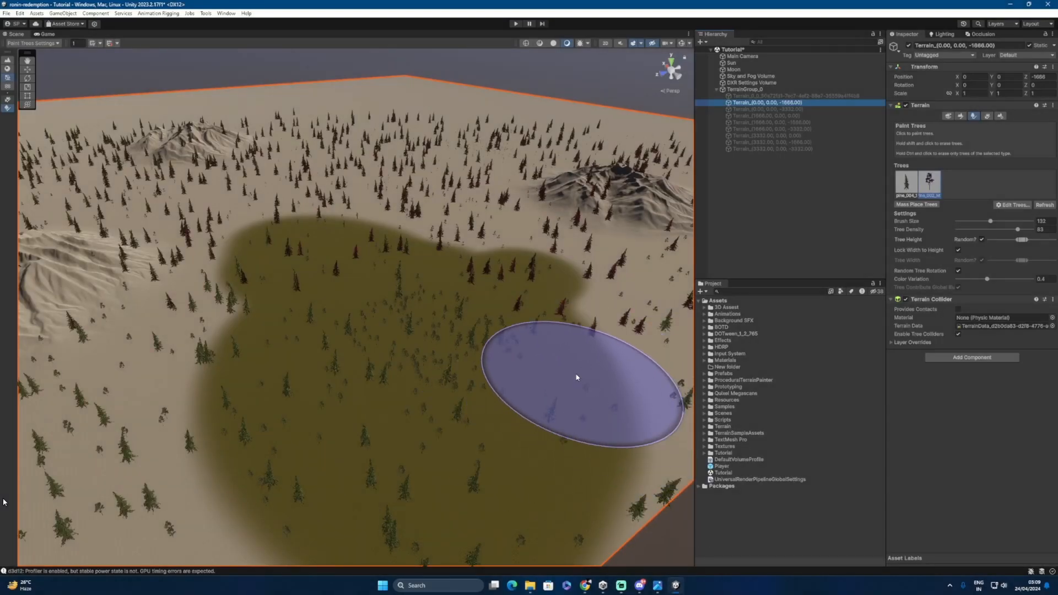
scroll(577, 378, down, 5)
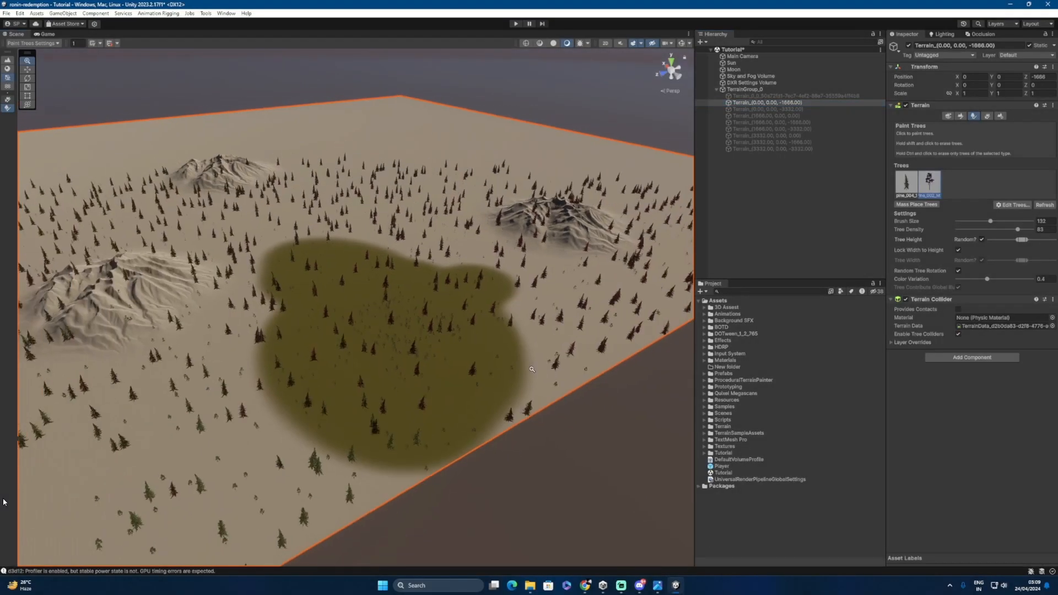
middle_drag(409, 369, 451, 367)
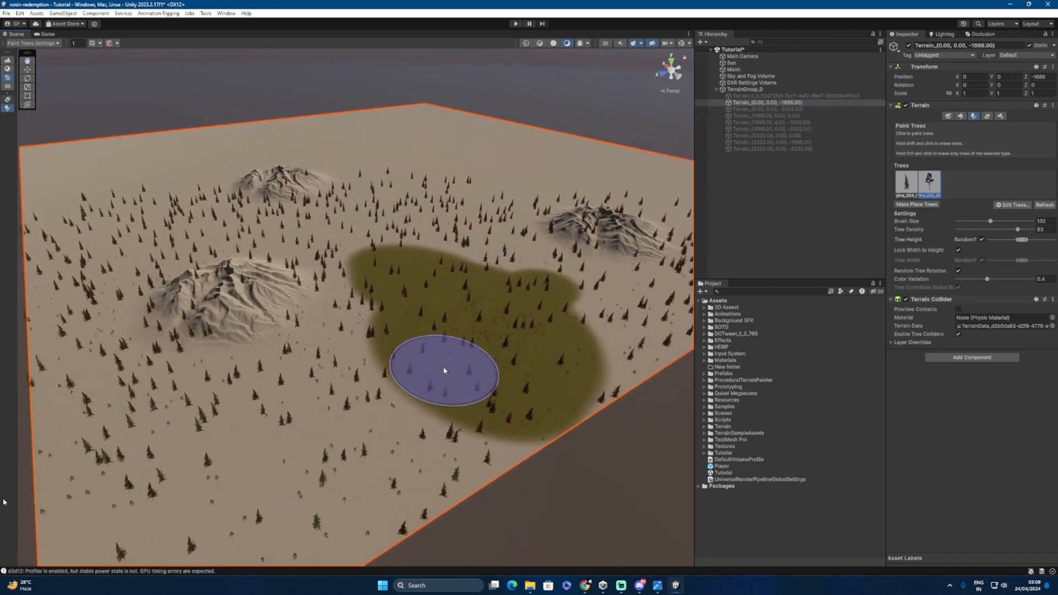
mouse_move(425, 382)
alt+mouse_down()
mouse_move(402, 389)
mouse_move(411, 391)
alt+mouse_up()
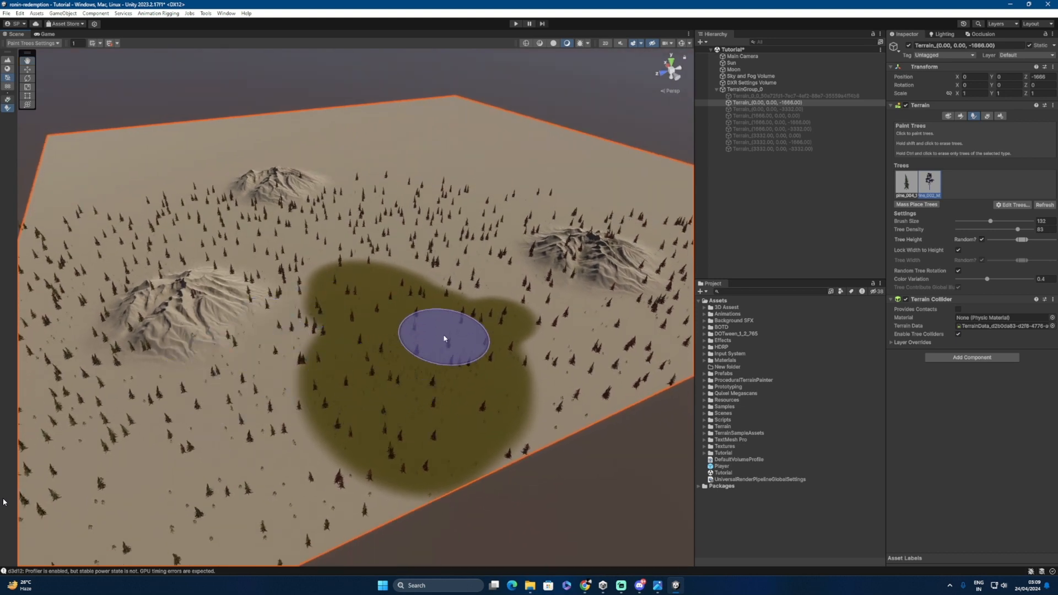
scroll(496, 388, up, 5)
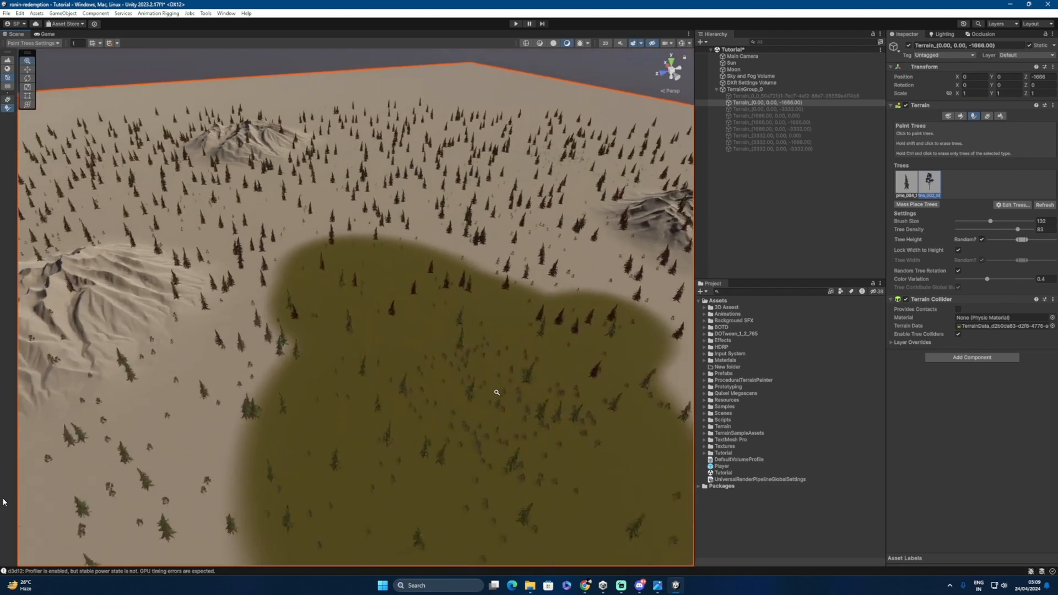
mouse_move(334, 369)
middle_down()
mouse_move(426, 342)
mouse_move(383, 343)
middle_up()
scroll(499, 349, down, 3)
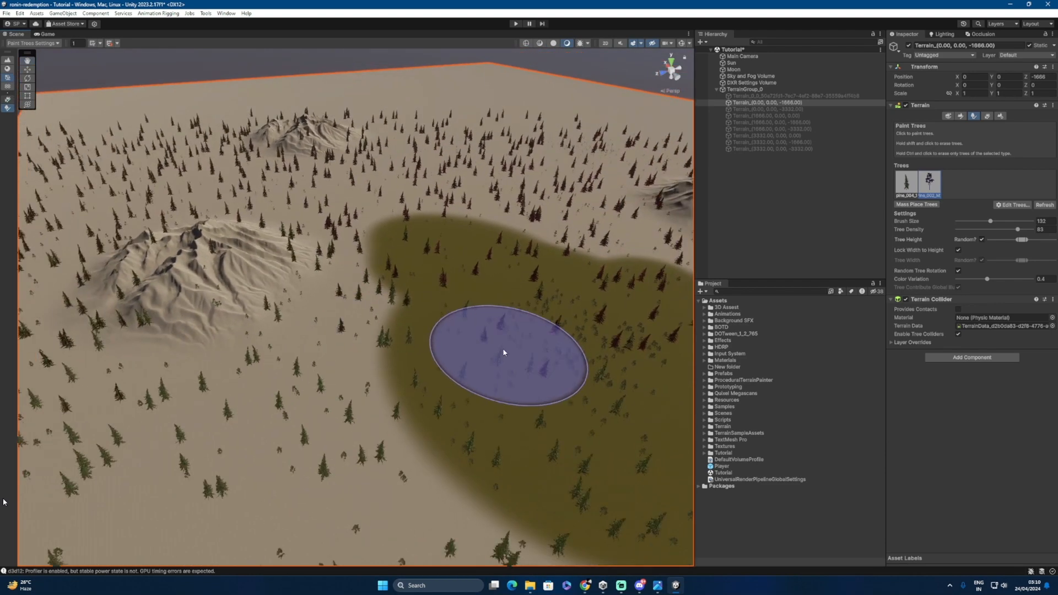
middle_drag(503, 351, 423, 353)
alt+drag(347, 370, 373, 371)
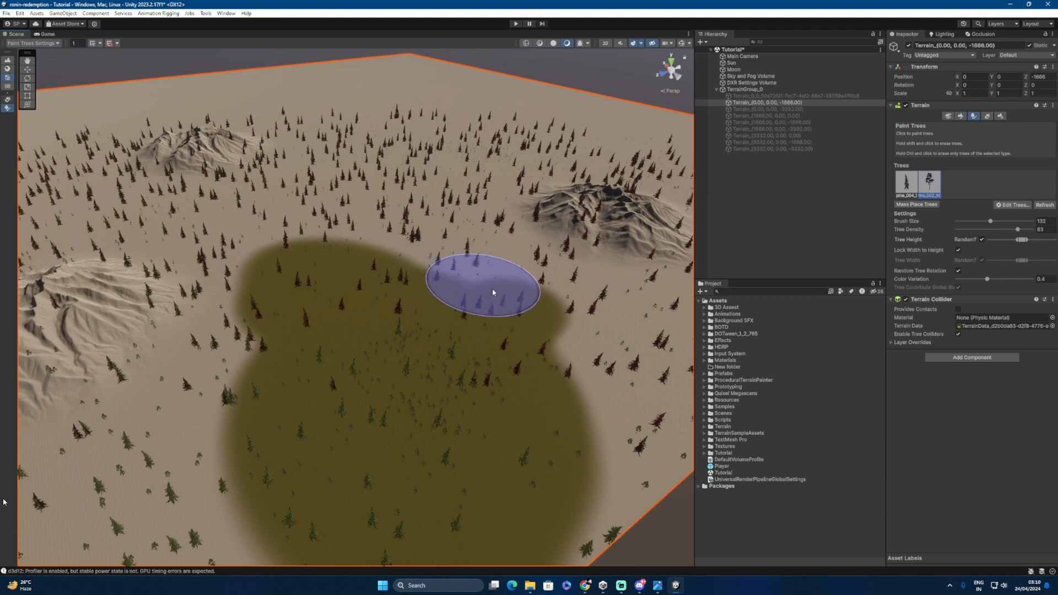
mouse_move(484, 284)
alt+mouse_down()
mouse_move(502, 329)
mouse_move(496, 353)
mouse_move(472, 346)
mouse_move(503, 350)
alt+mouse_up()
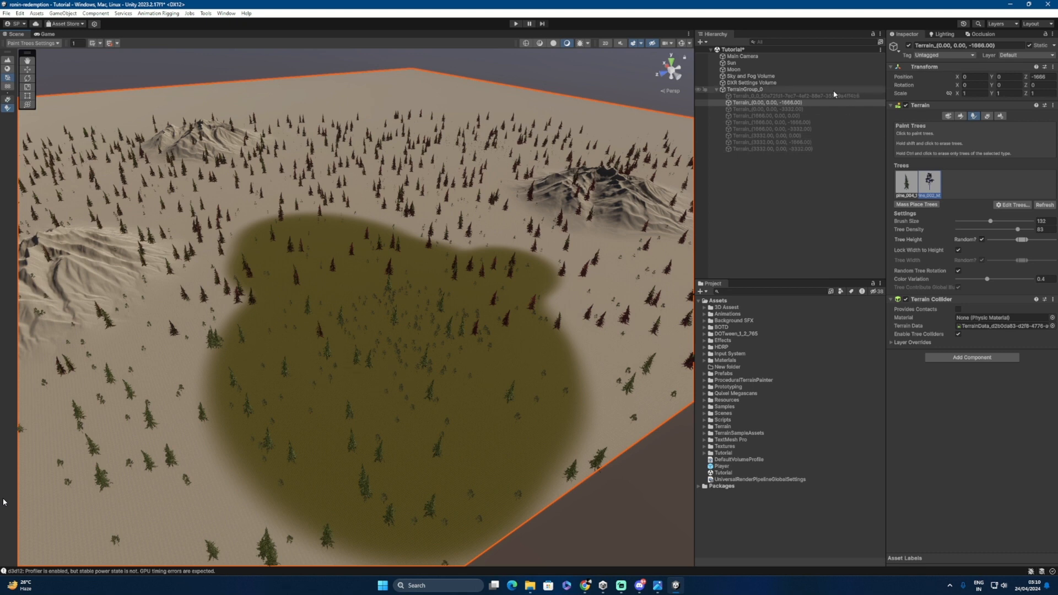
Step: Drag the Terrain into the Assets folder to create the Terrain_(0.00, 0.00, -1666.00) prefab, then inspect it
click(751, 104)
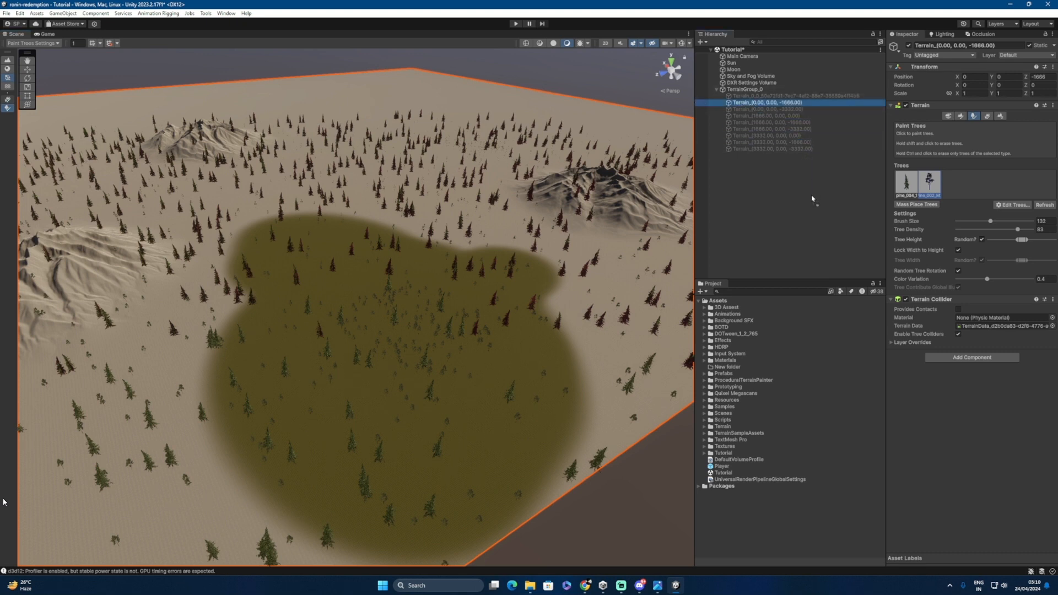
drag(788, 273, 725, 308)
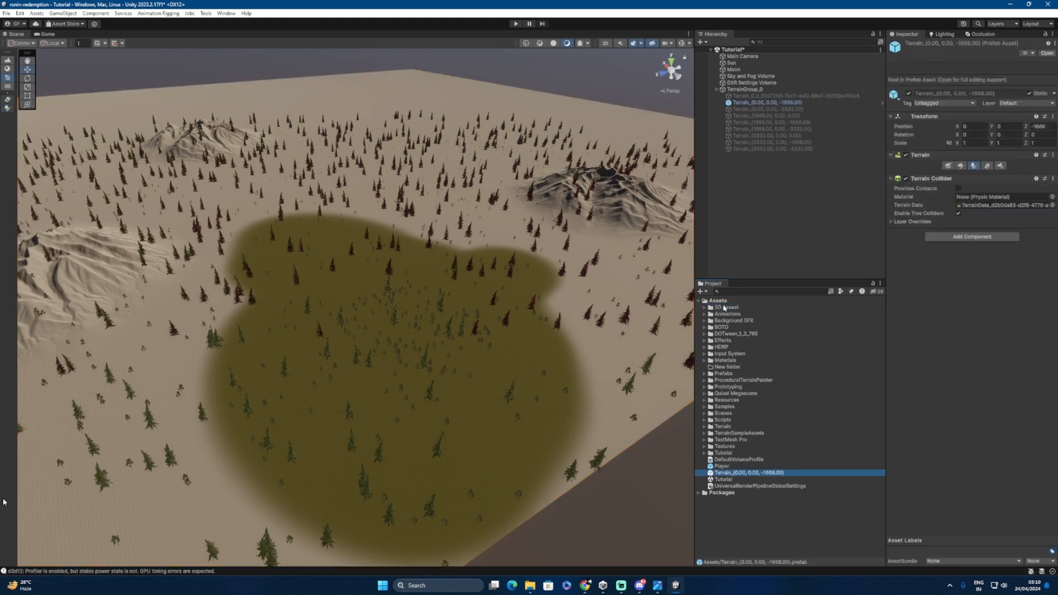
click(721, 467)
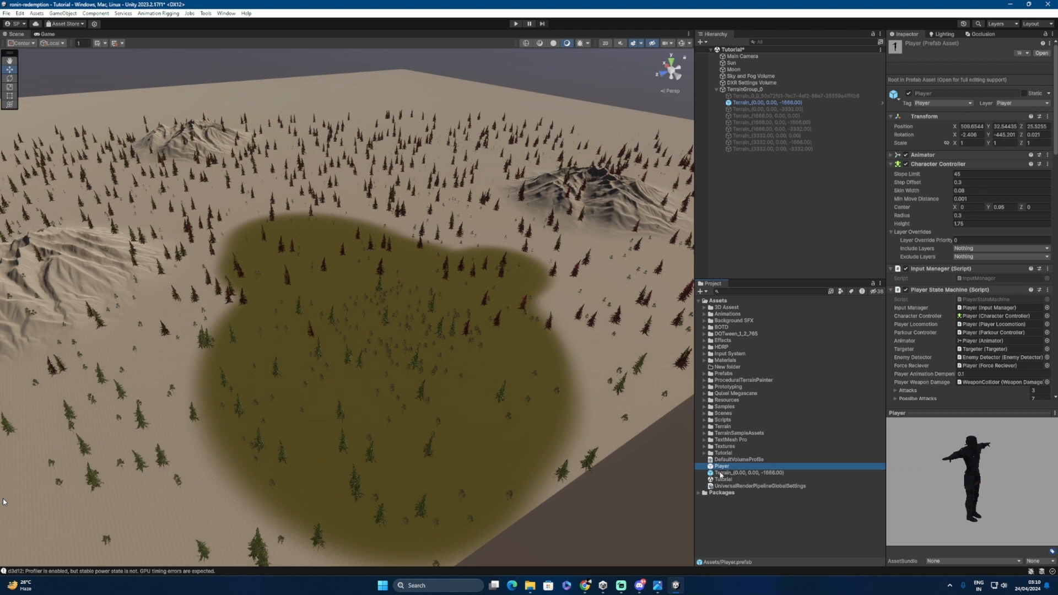
click(719, 473)
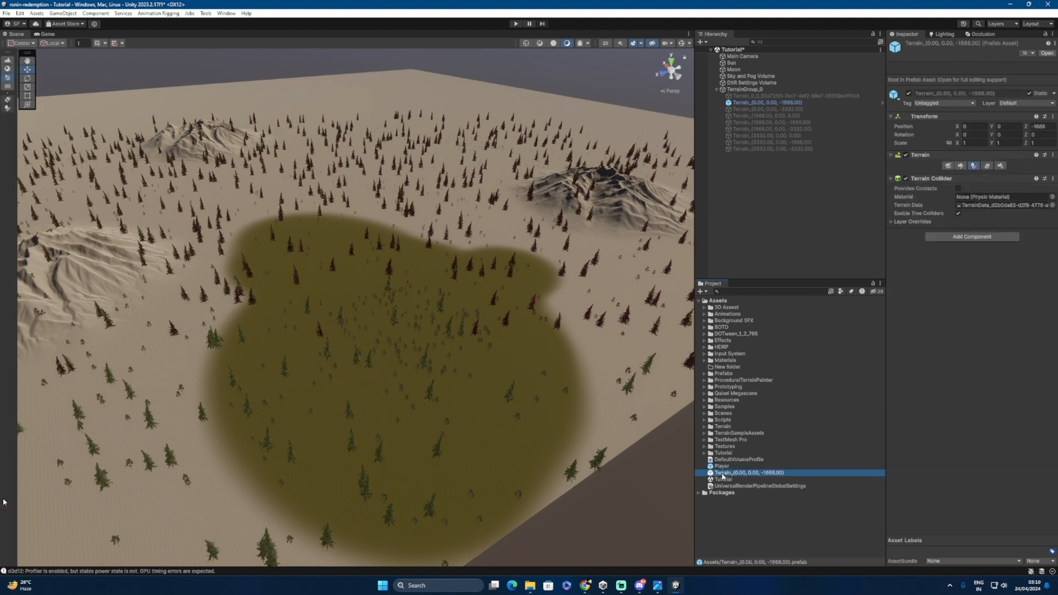
right_click(724, 475)
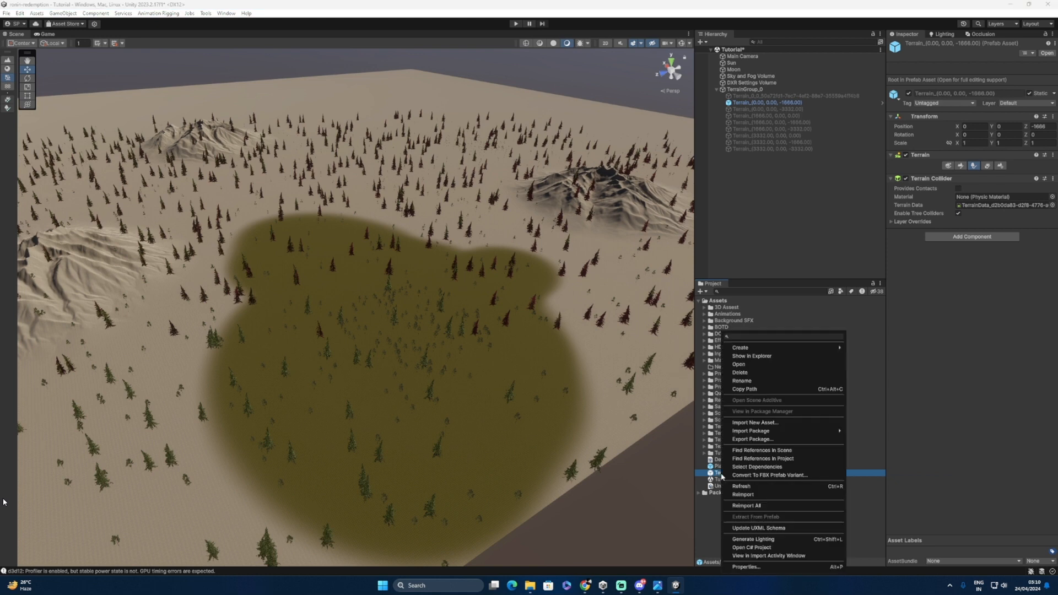
click(752, 439)
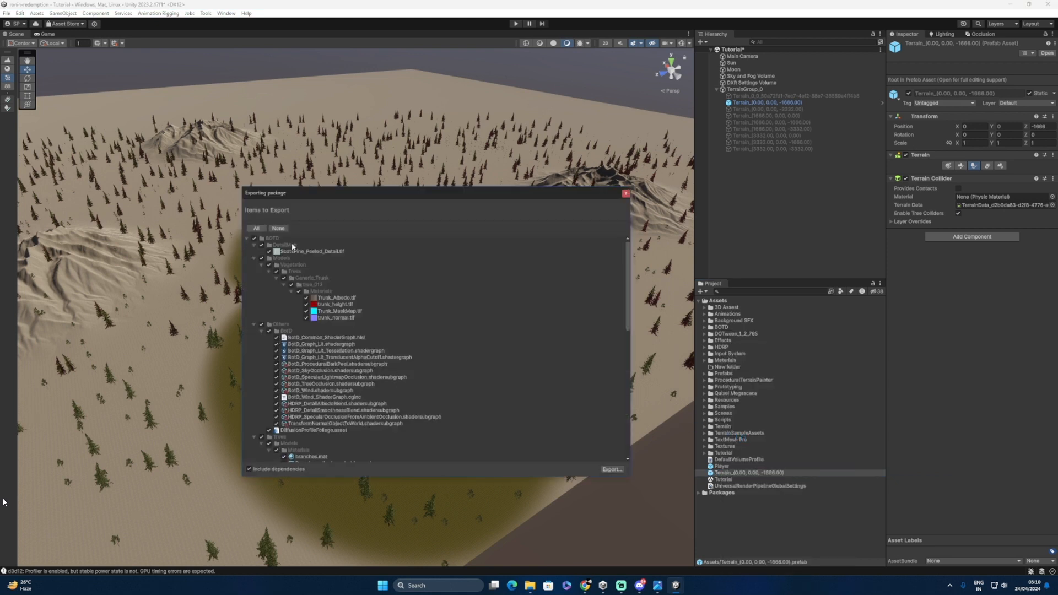
scroll(292, 246, down, 15)
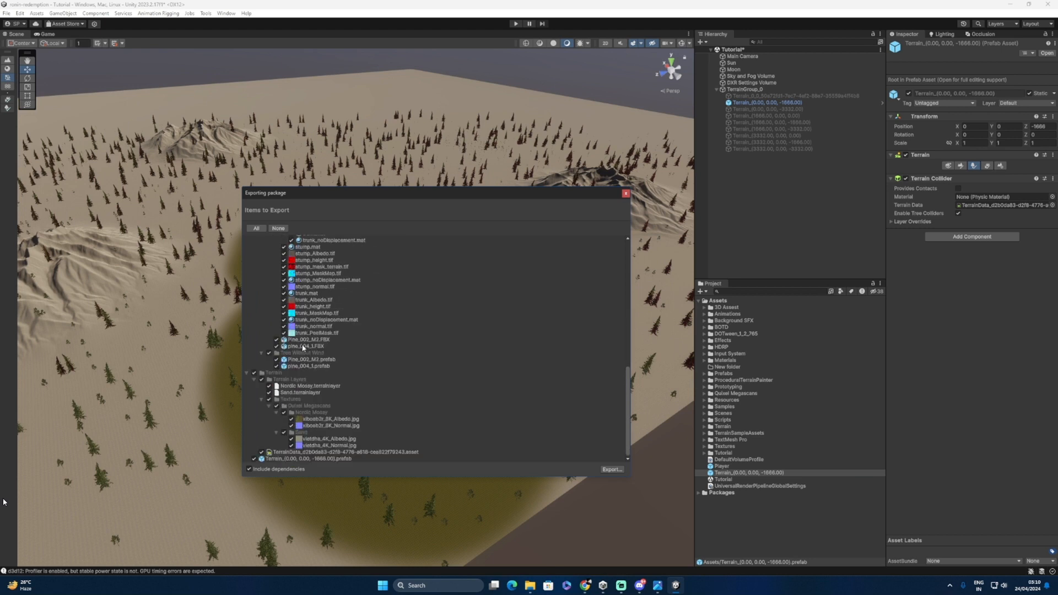
scroll(302, 348, up, 15)
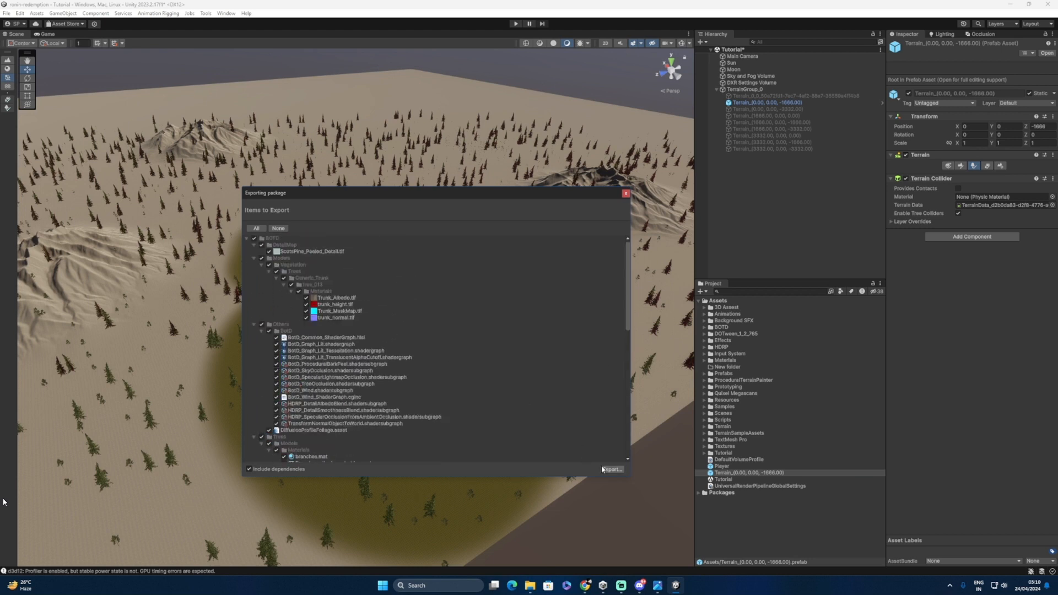
click(625, 194)
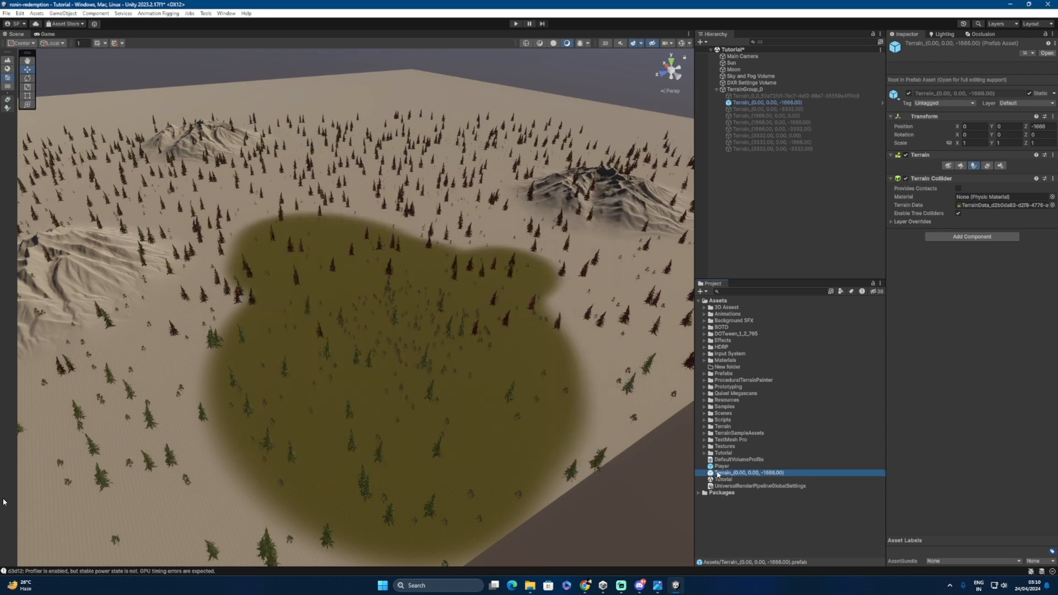